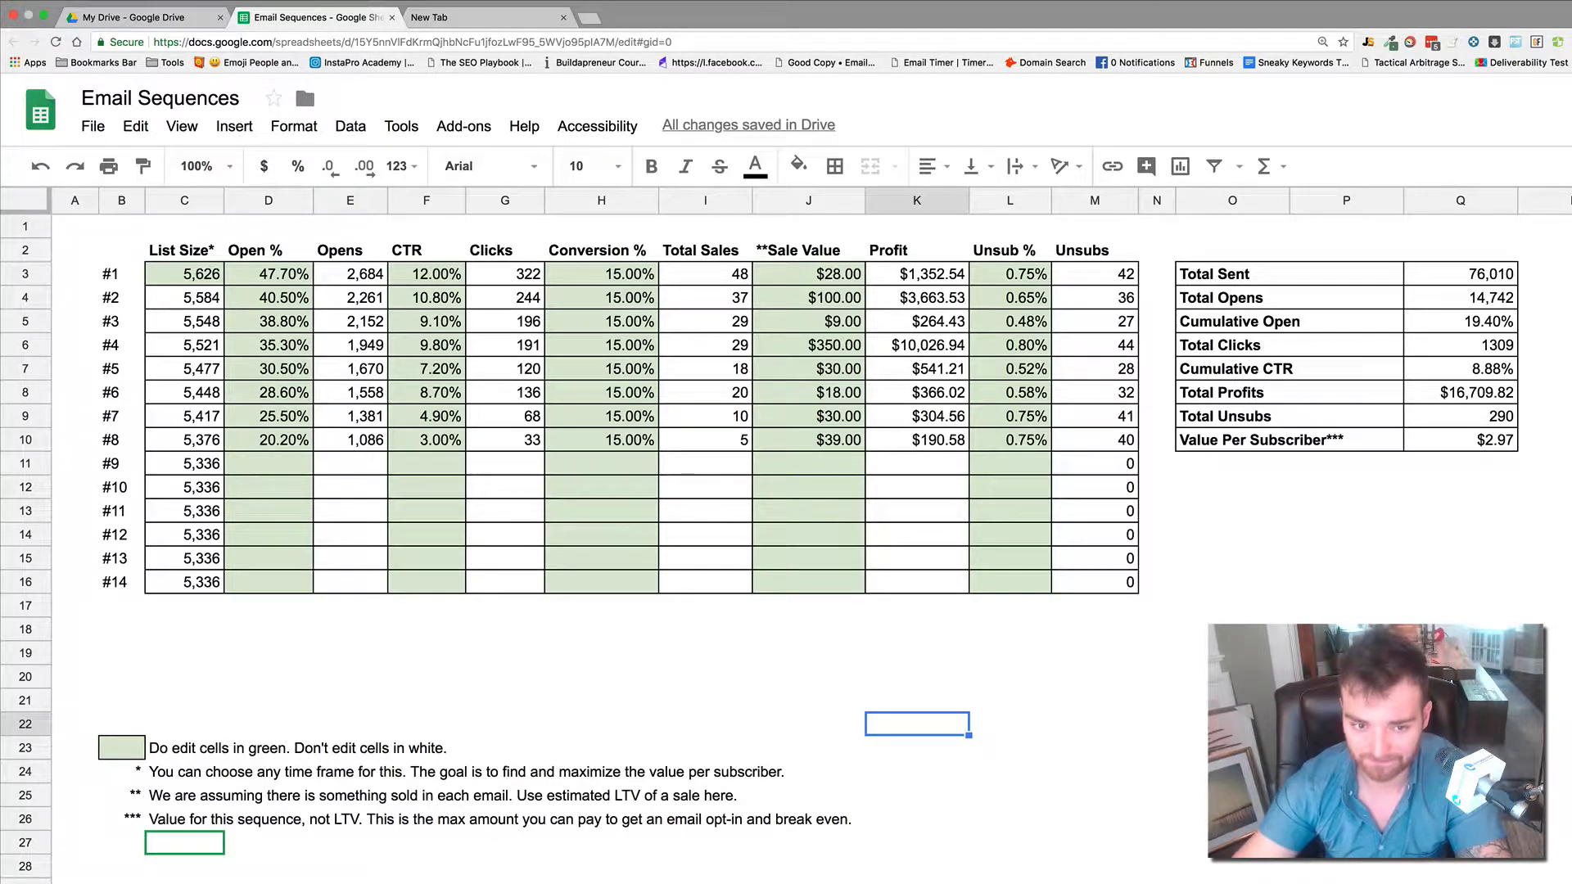
# Examine the numbered email rows, the filled data for emails #1 to #8, and the starting List Size value
pyautogui.moveTo(115, 274); pyautogui.dragTo(133, 582)
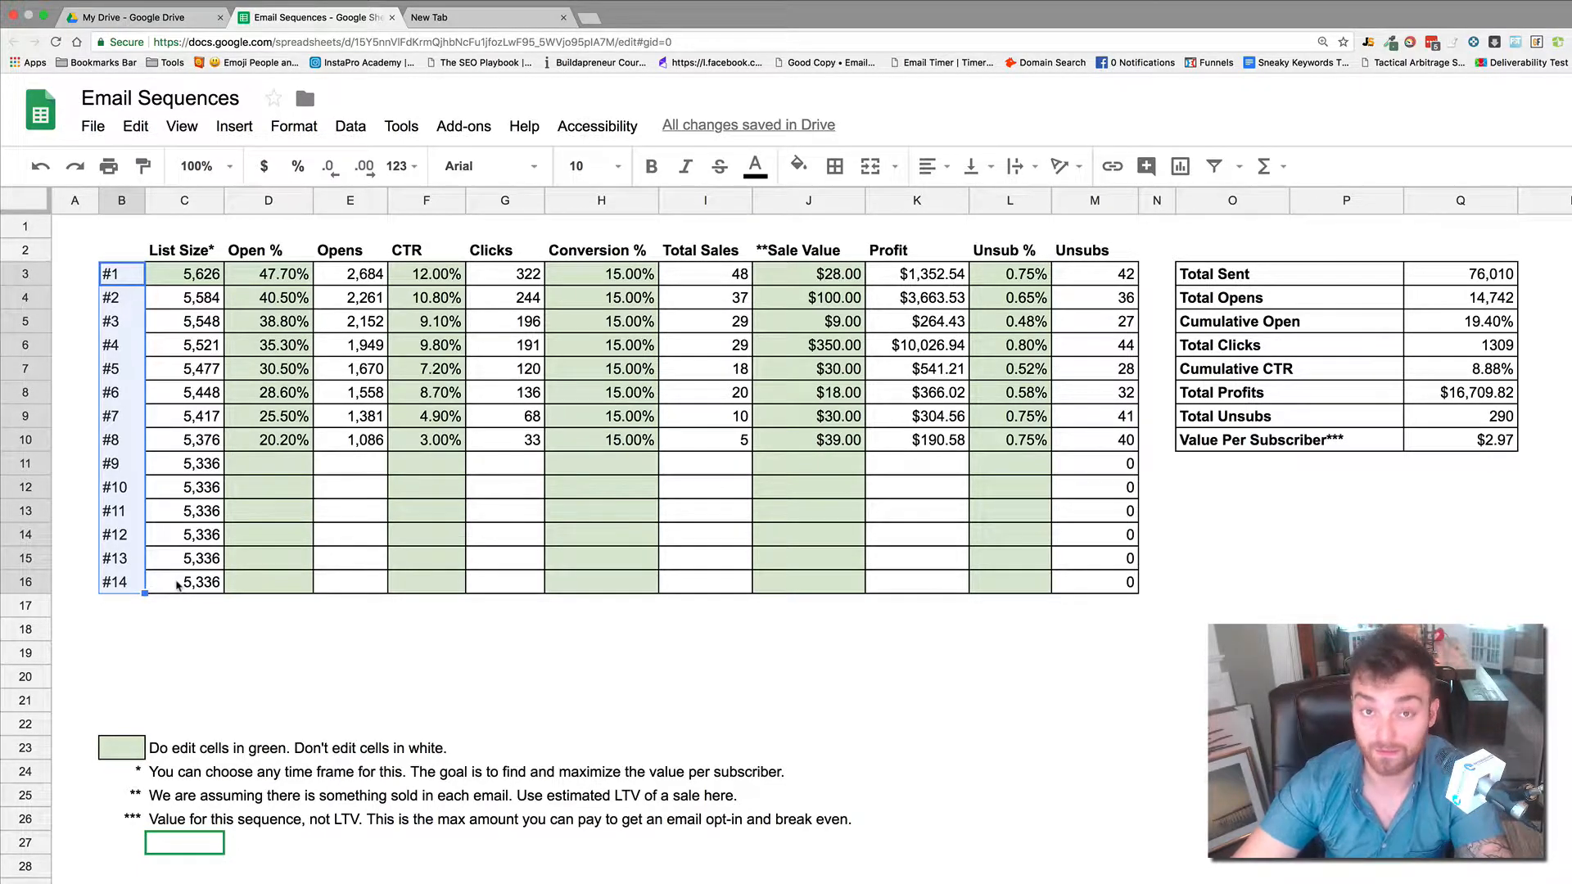
pyautogui.click(127, 305)
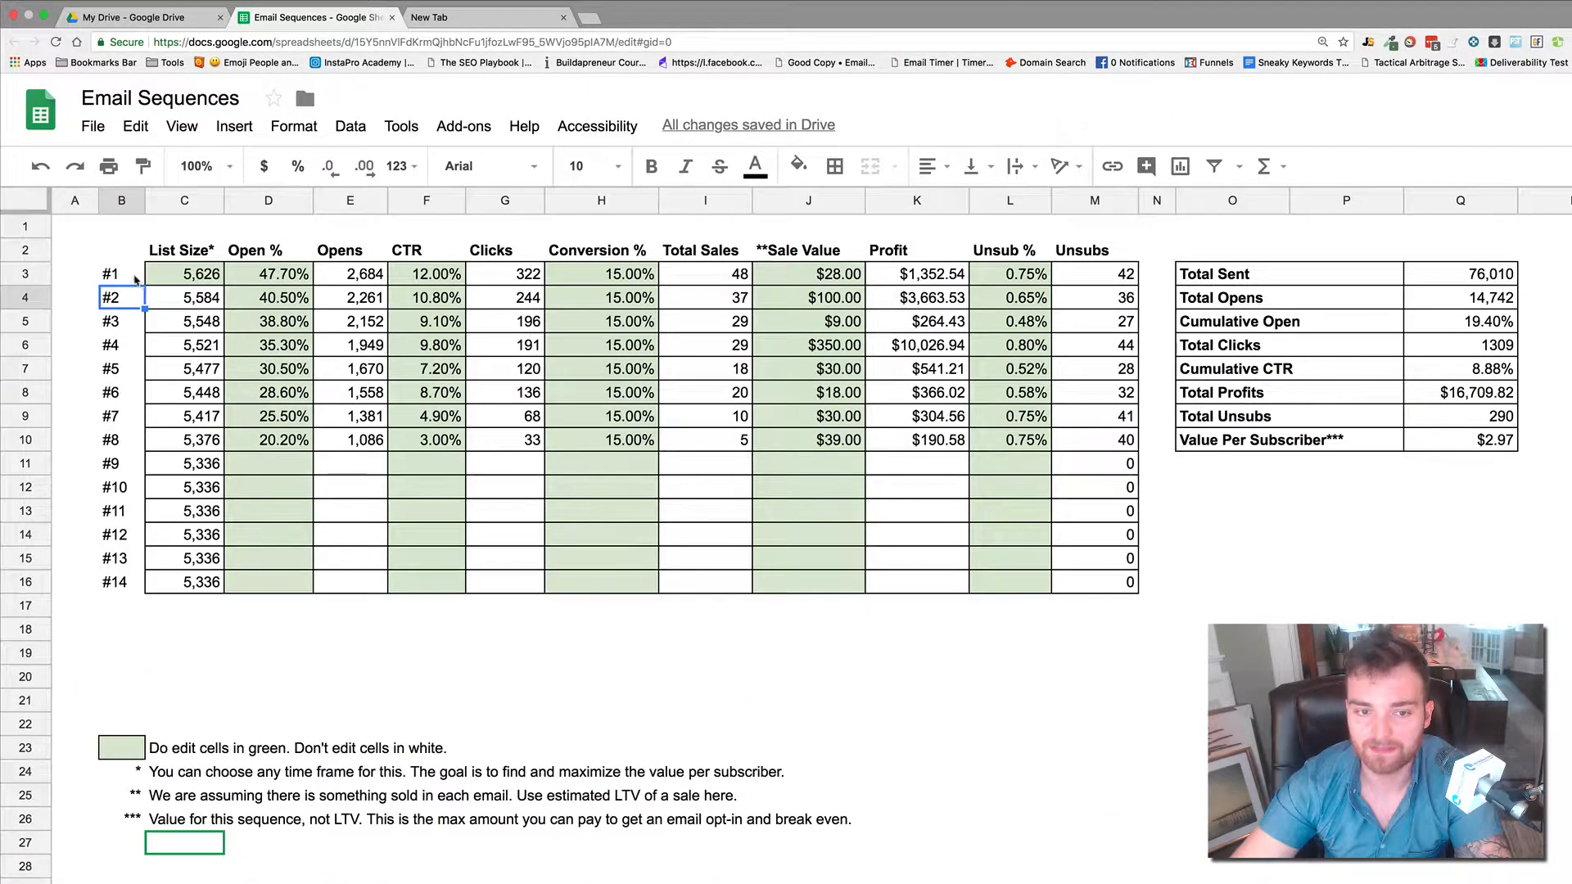
pyautogui.moveTo(122, 273); pyautogui.dragTo(1130, 446)
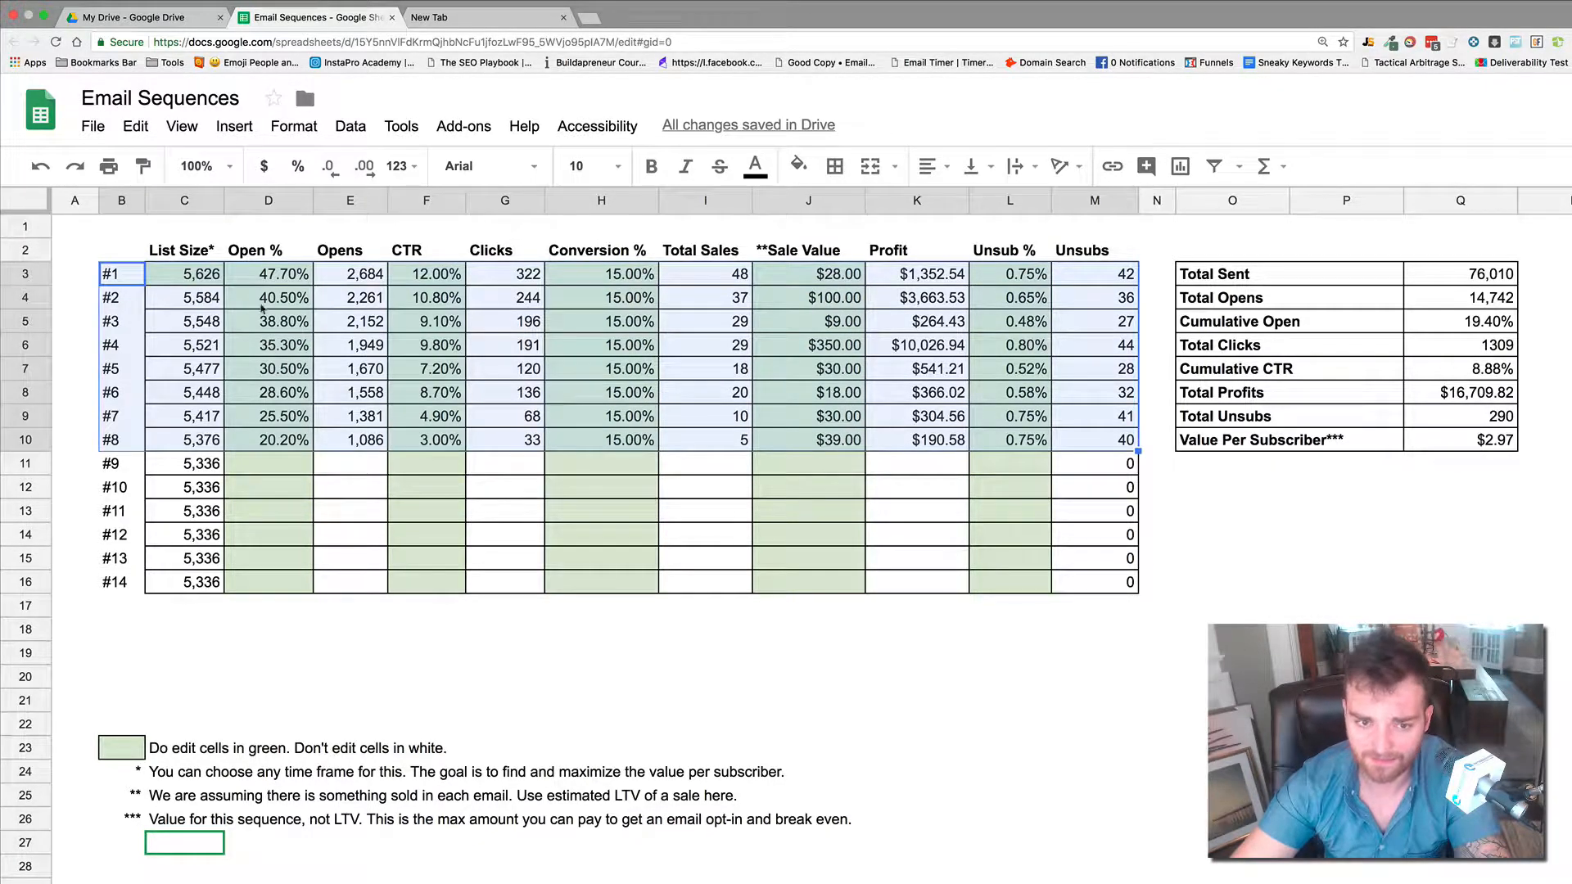
pyautogui.click(214, 278)
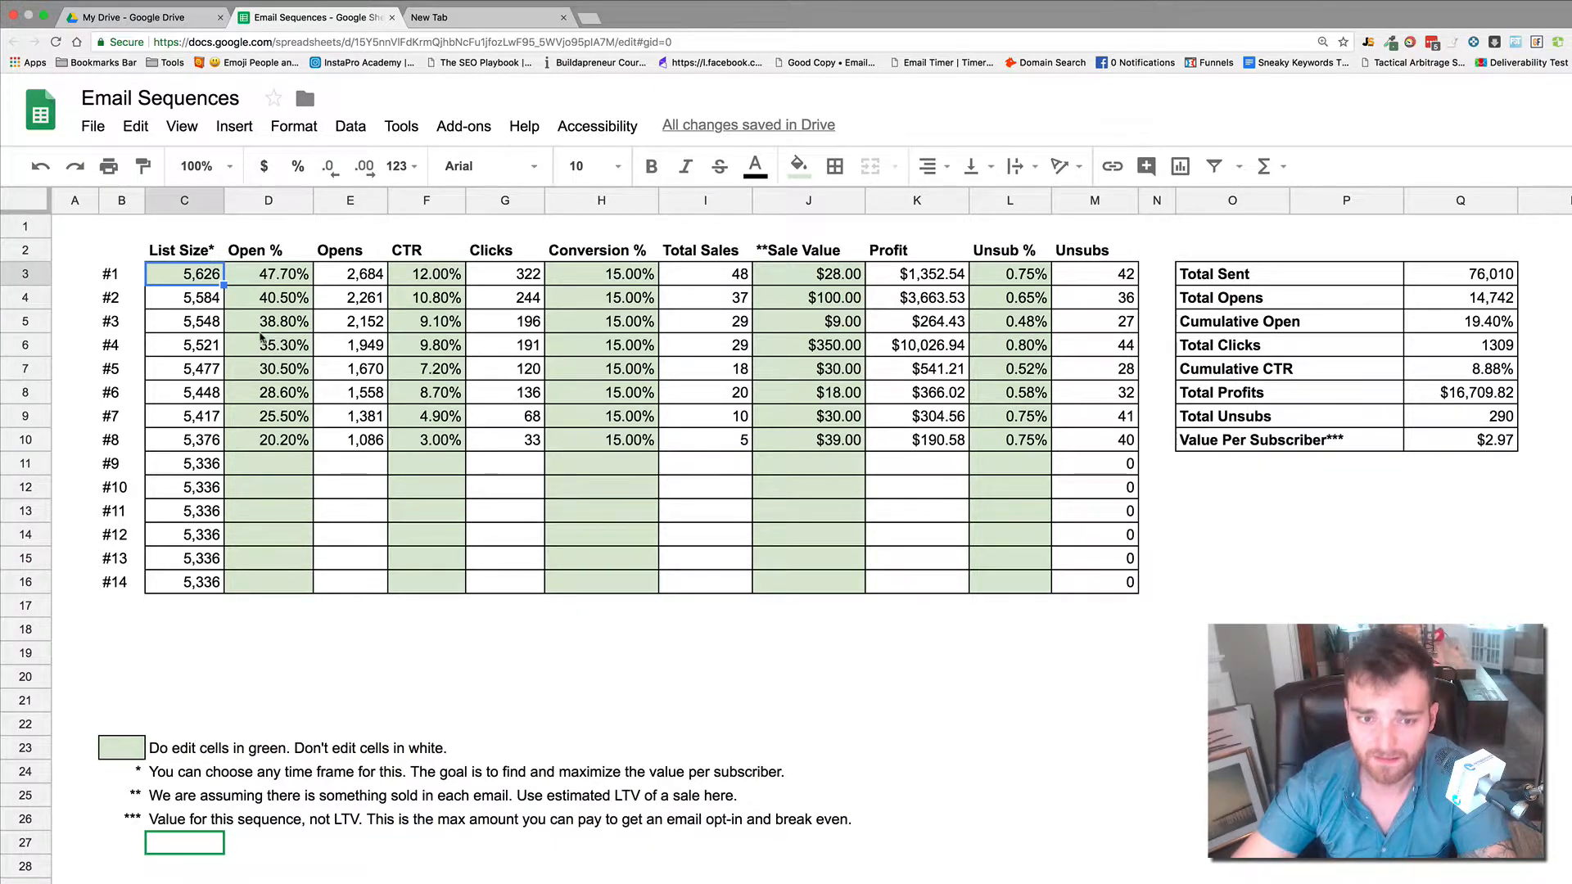
pyautogui.doubleClick(198, 282)
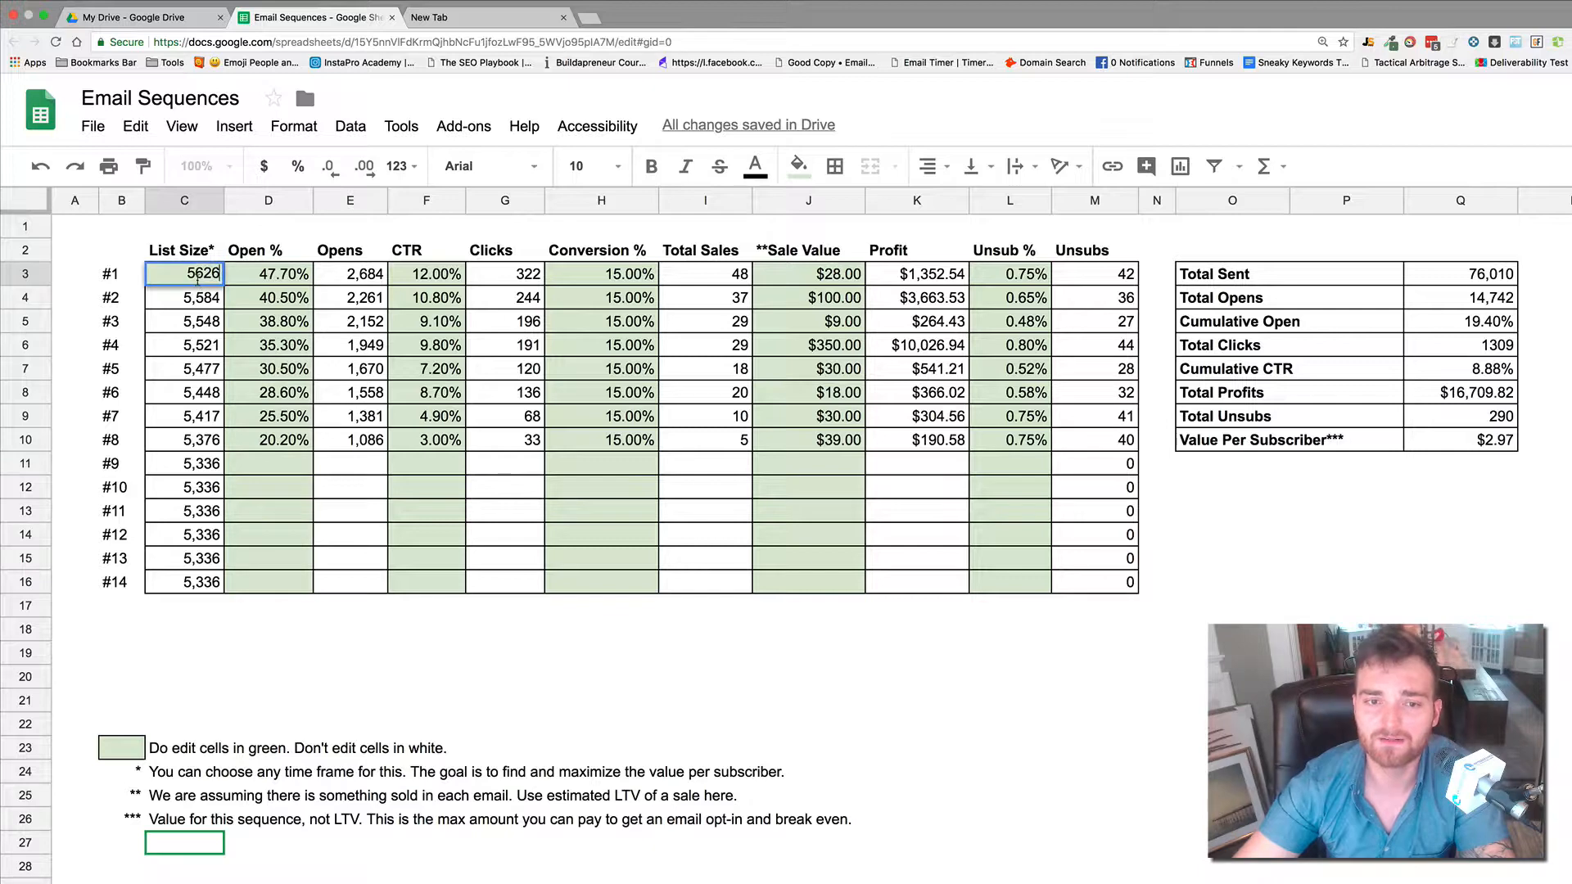
pyautogui.doubleClick(198, 278)
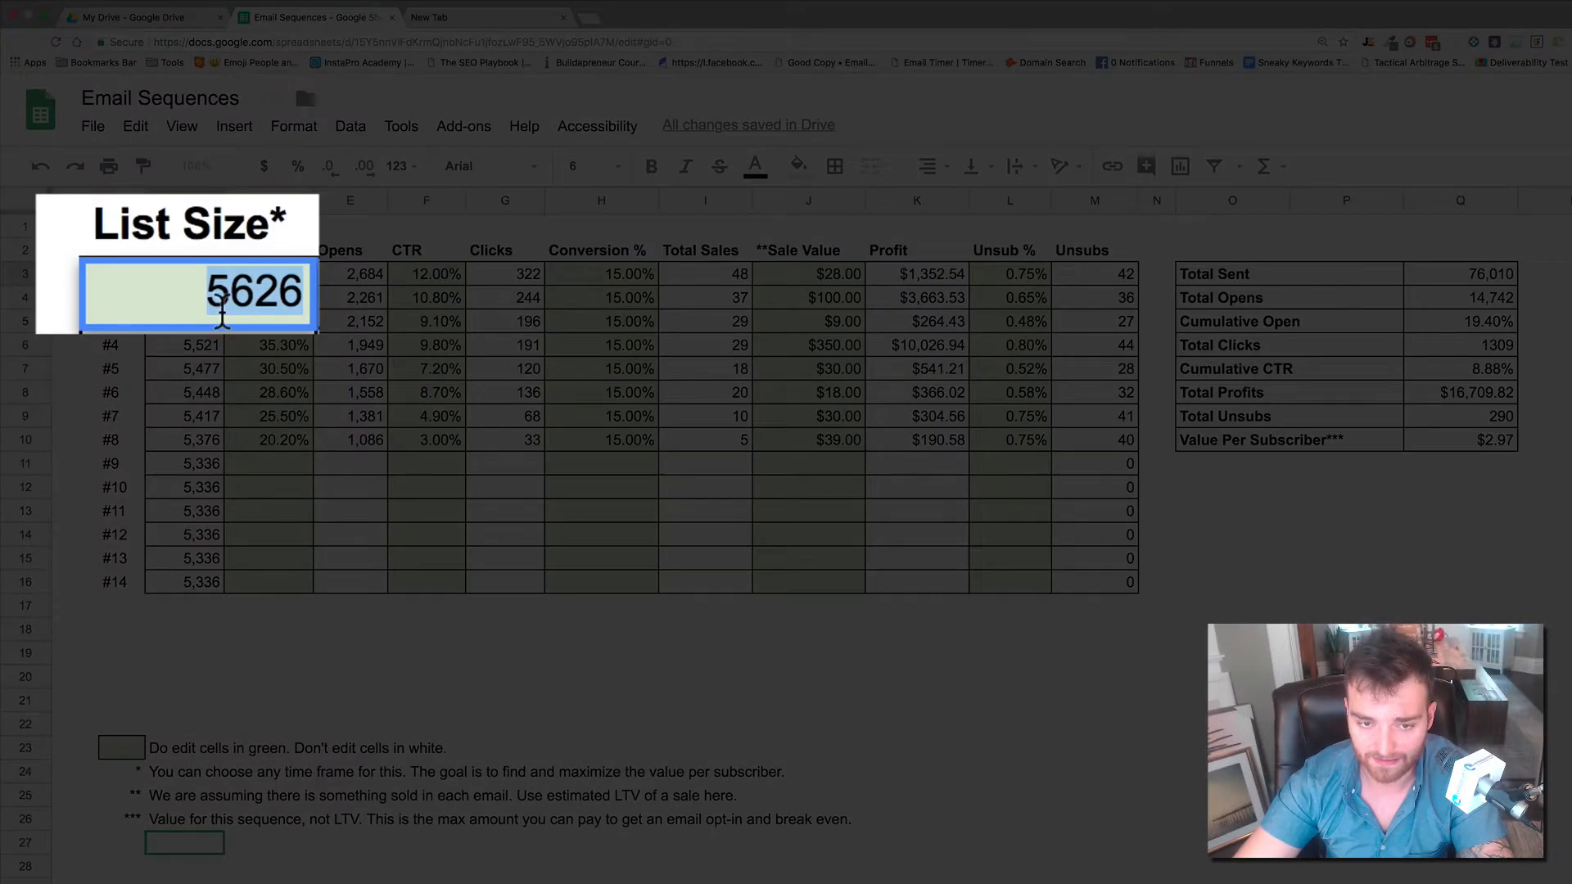
pyautogui.click(432, 749)
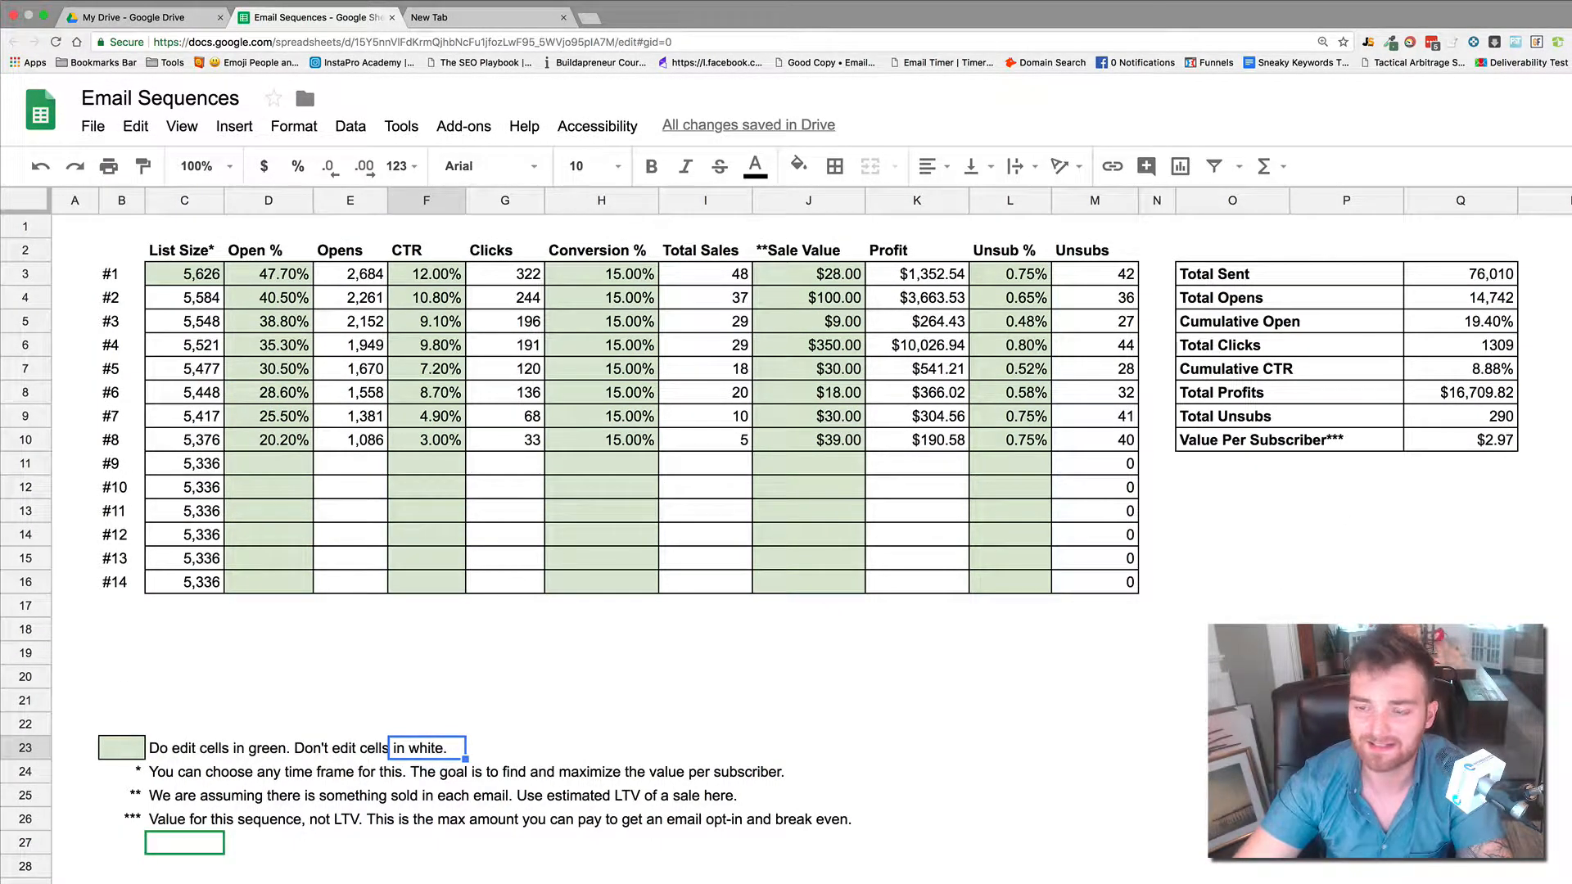
# Inspect the formulas behind Cumulative Open and Total Clicks, plus the Total Profits and Cumulative CTR cells in the summary table
pyautogui.click(1488, 323)
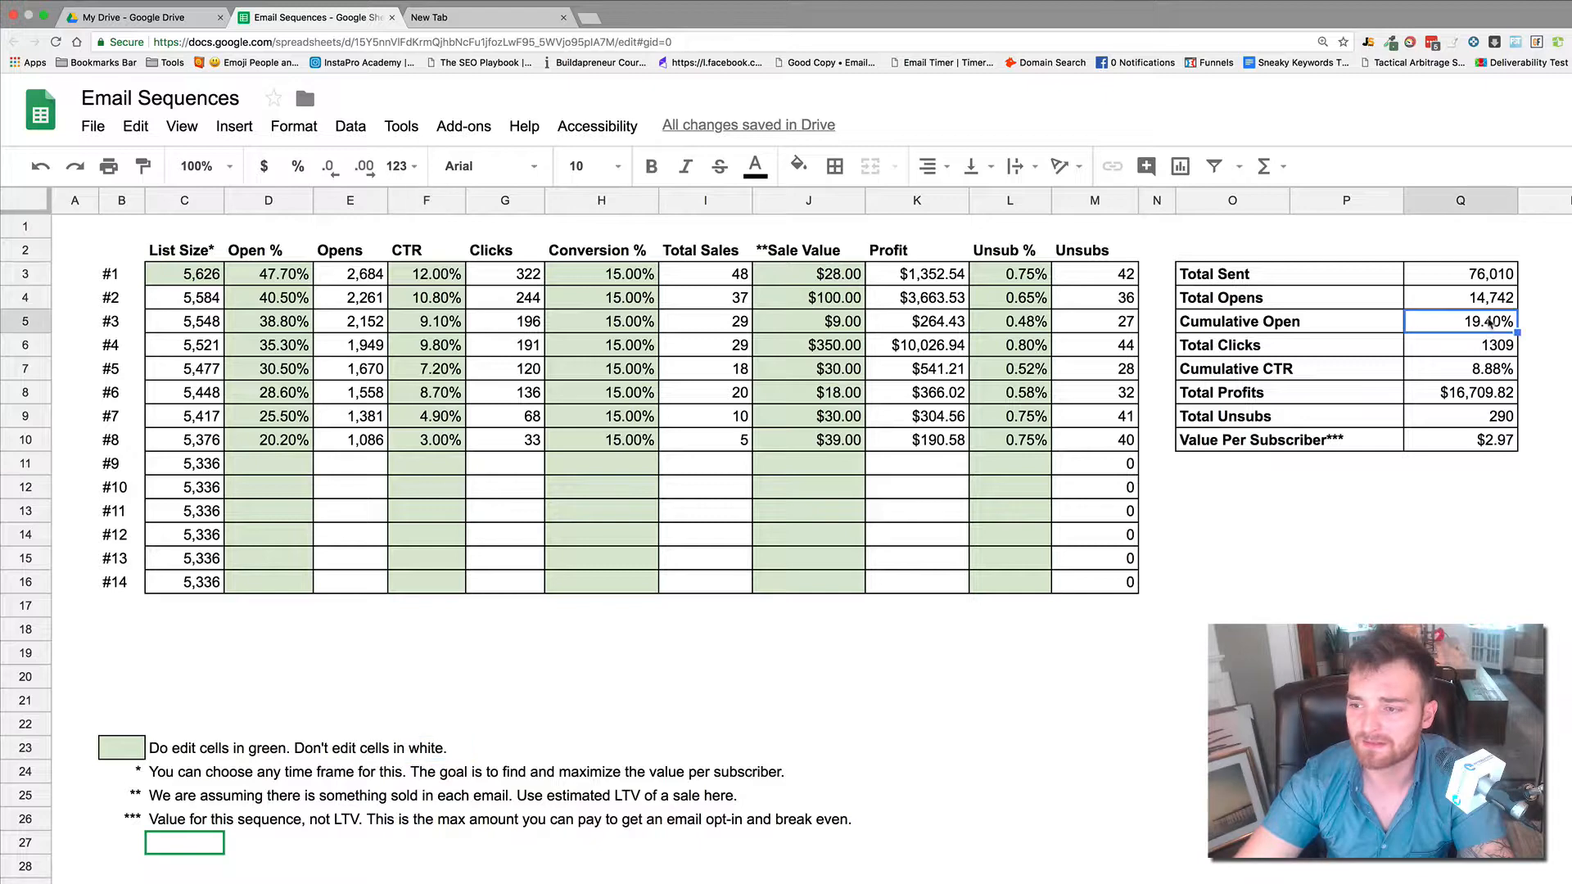
pyautogui.doubleClick(1488, 323)
pyautogui.click(1480, 347)
pyautogui.doubleClick(1481, 347)
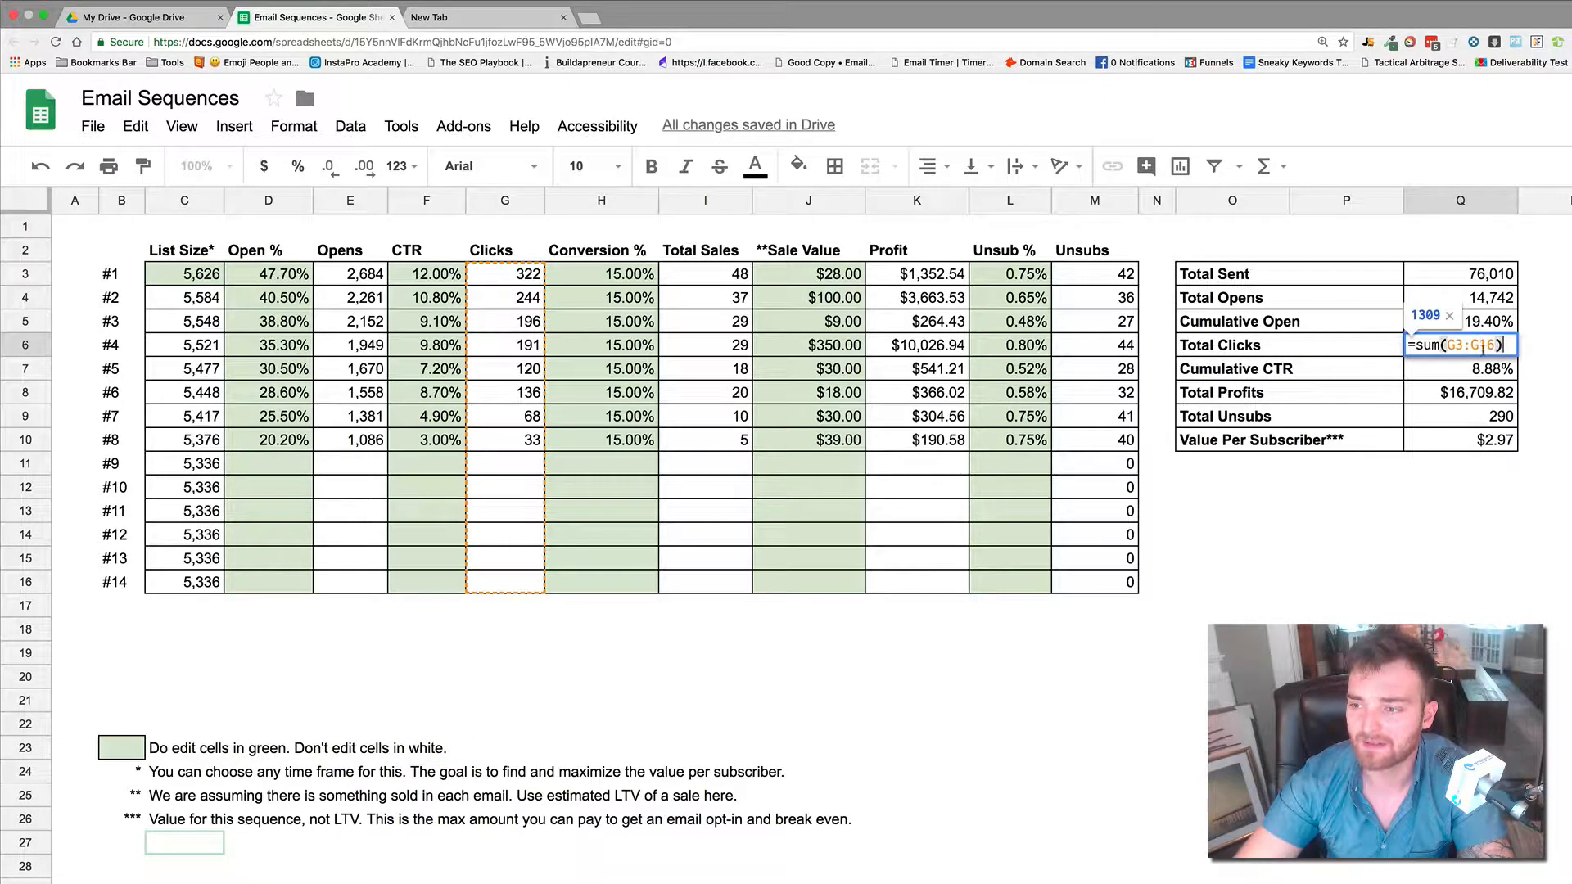
pyautogui.click(1491, 394)
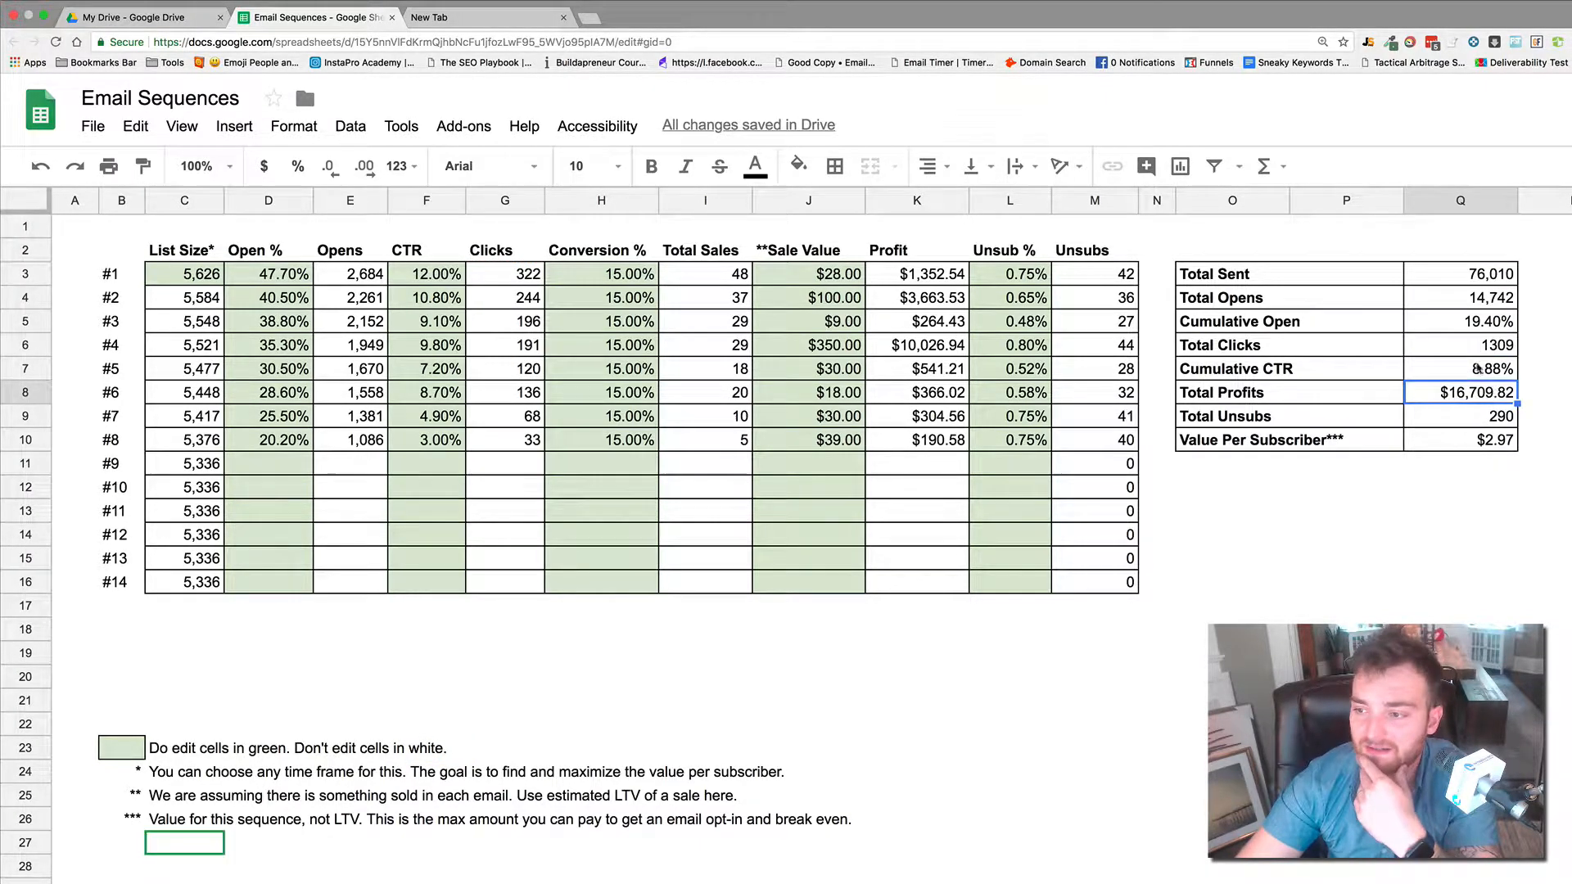
pyautogui.click(1479, 368)
pyautogui.click(1466, 535)
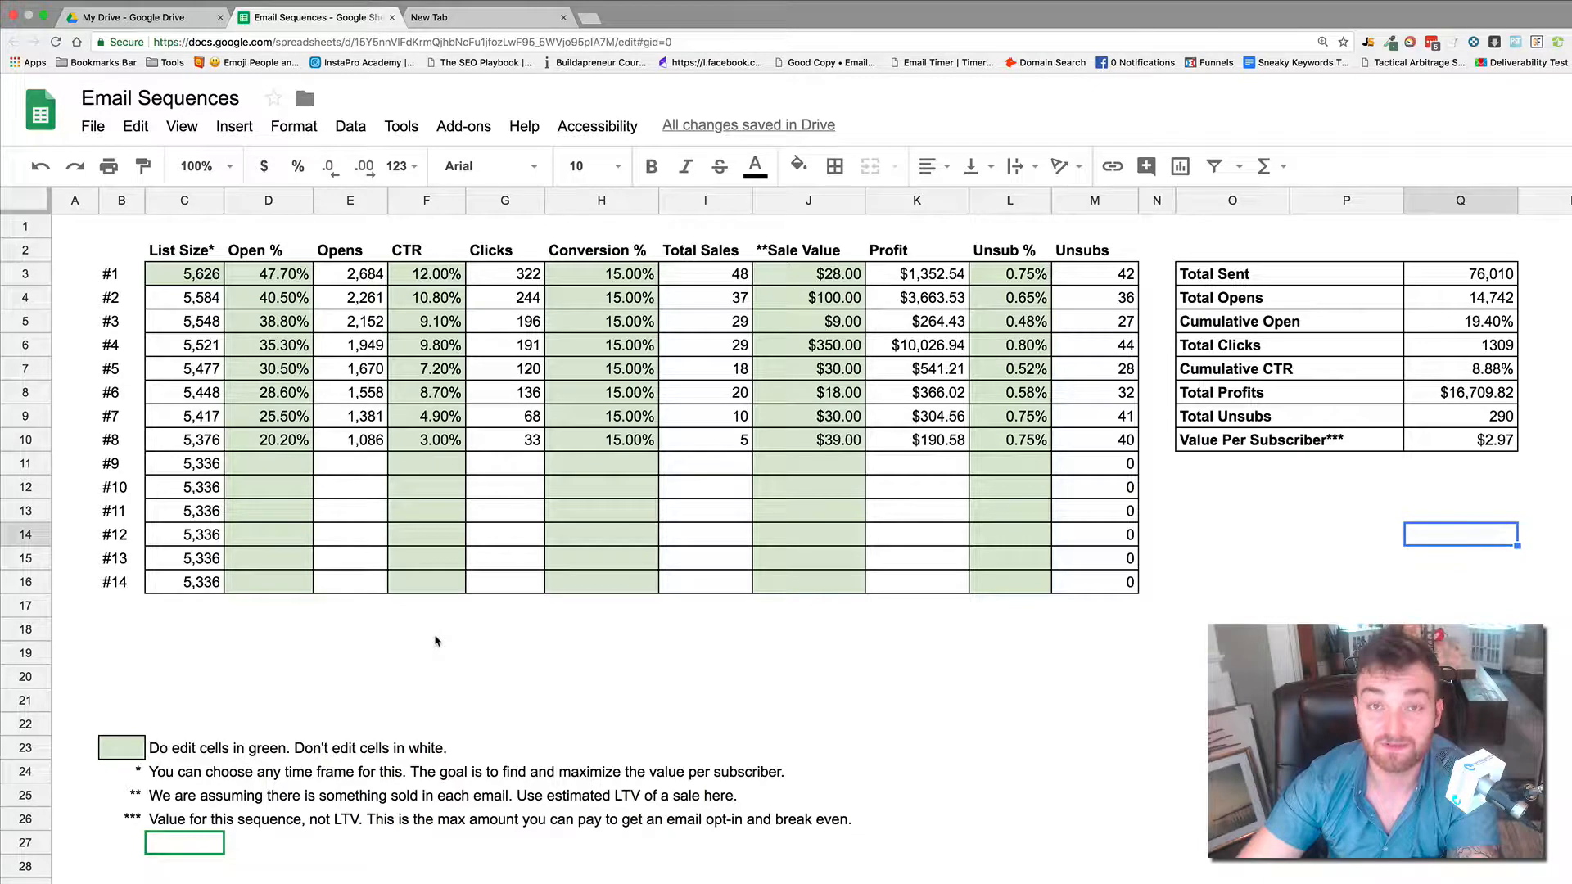
# Review the span of emails #1 to #8 and the Value Per Subscriber figure in the summary table
pyautogui.moveTo(111, 278); pyautogui.dragTo(125, 394)
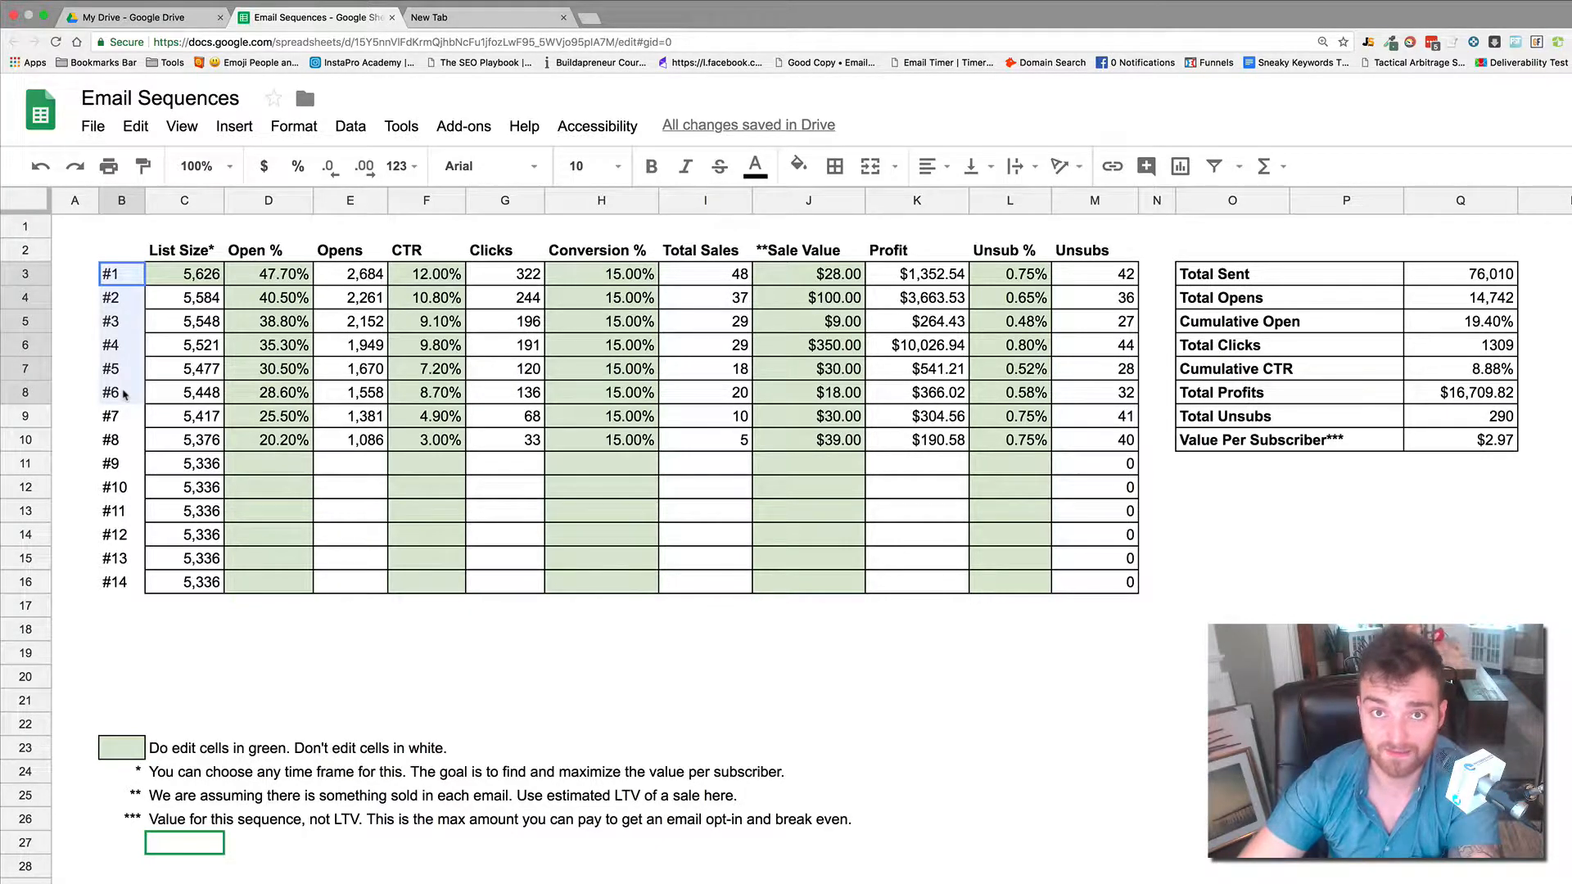
pyautogui.click(428, 605)
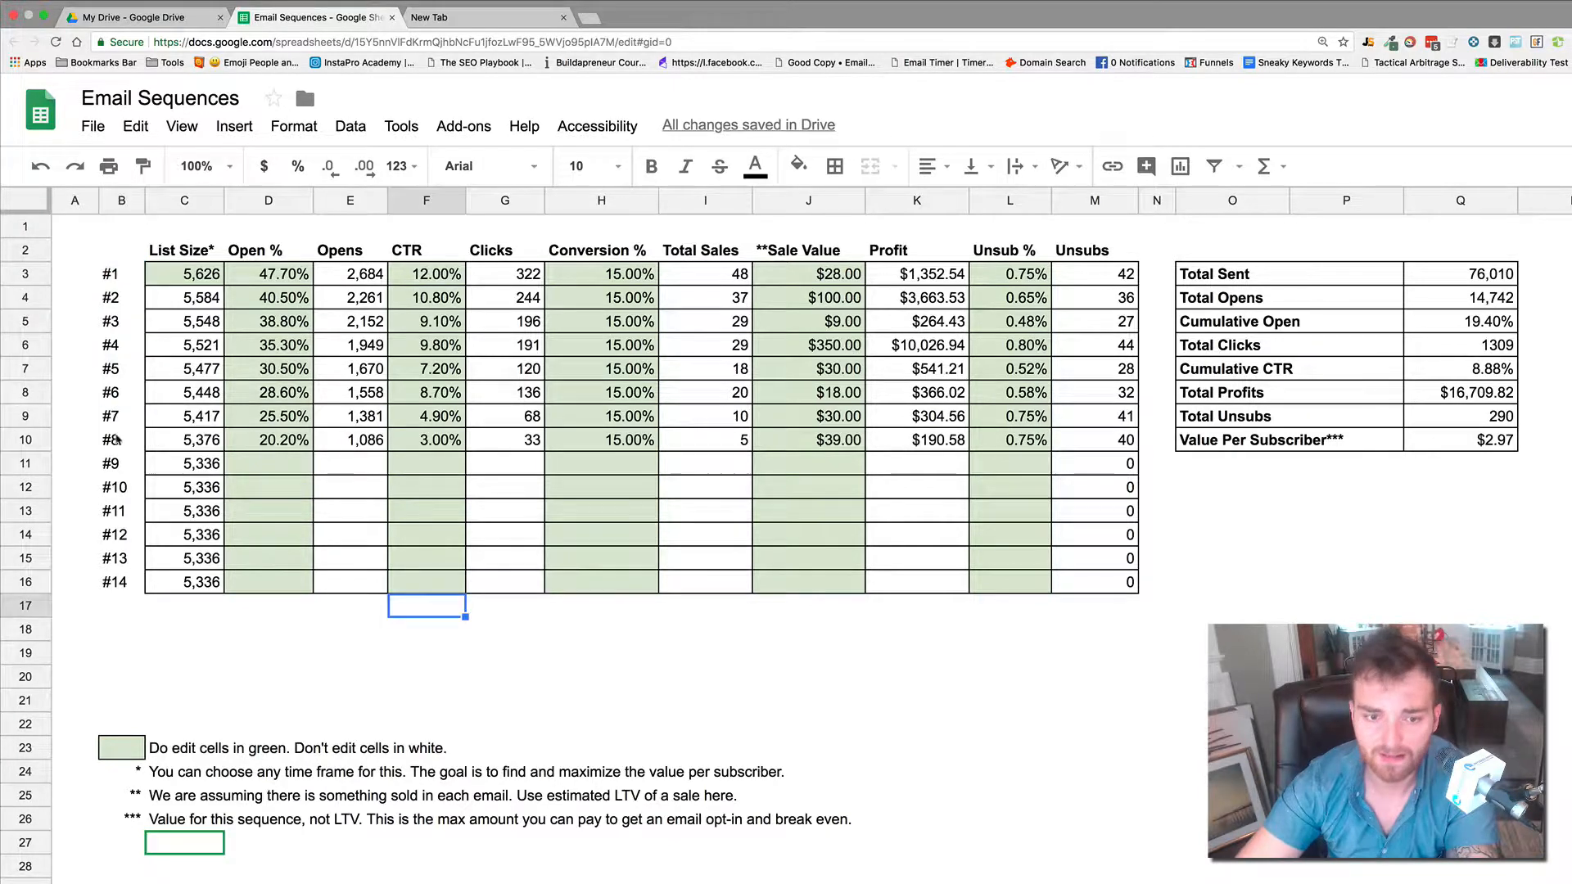
pyautogui.moveTo(116, 440); pyautogui.dragTo(116, 273)
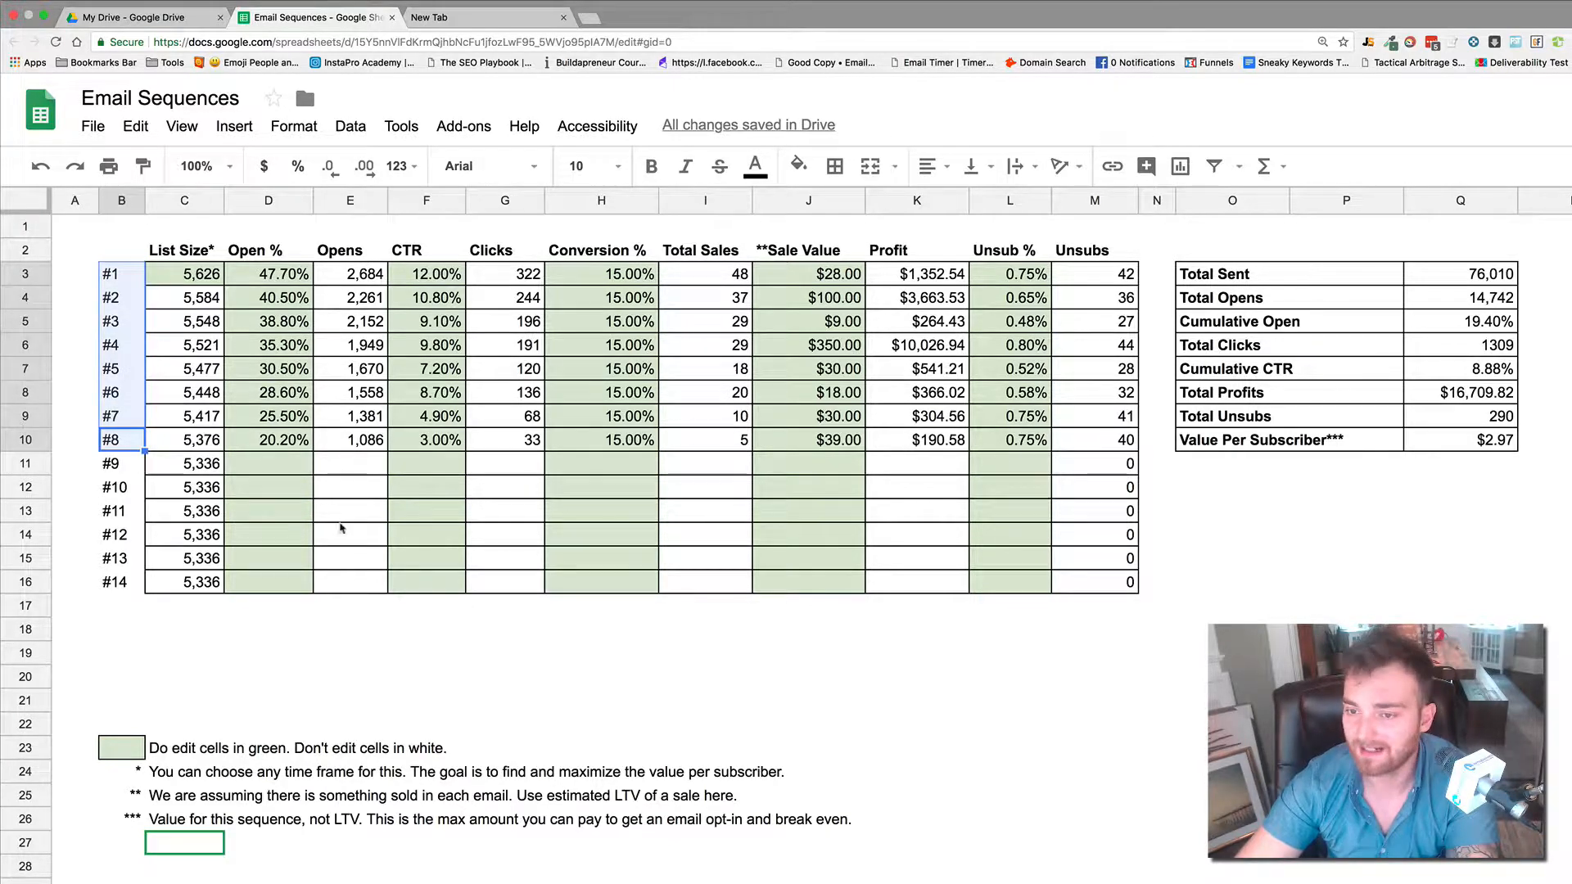
pyautogui.click(778, 587)
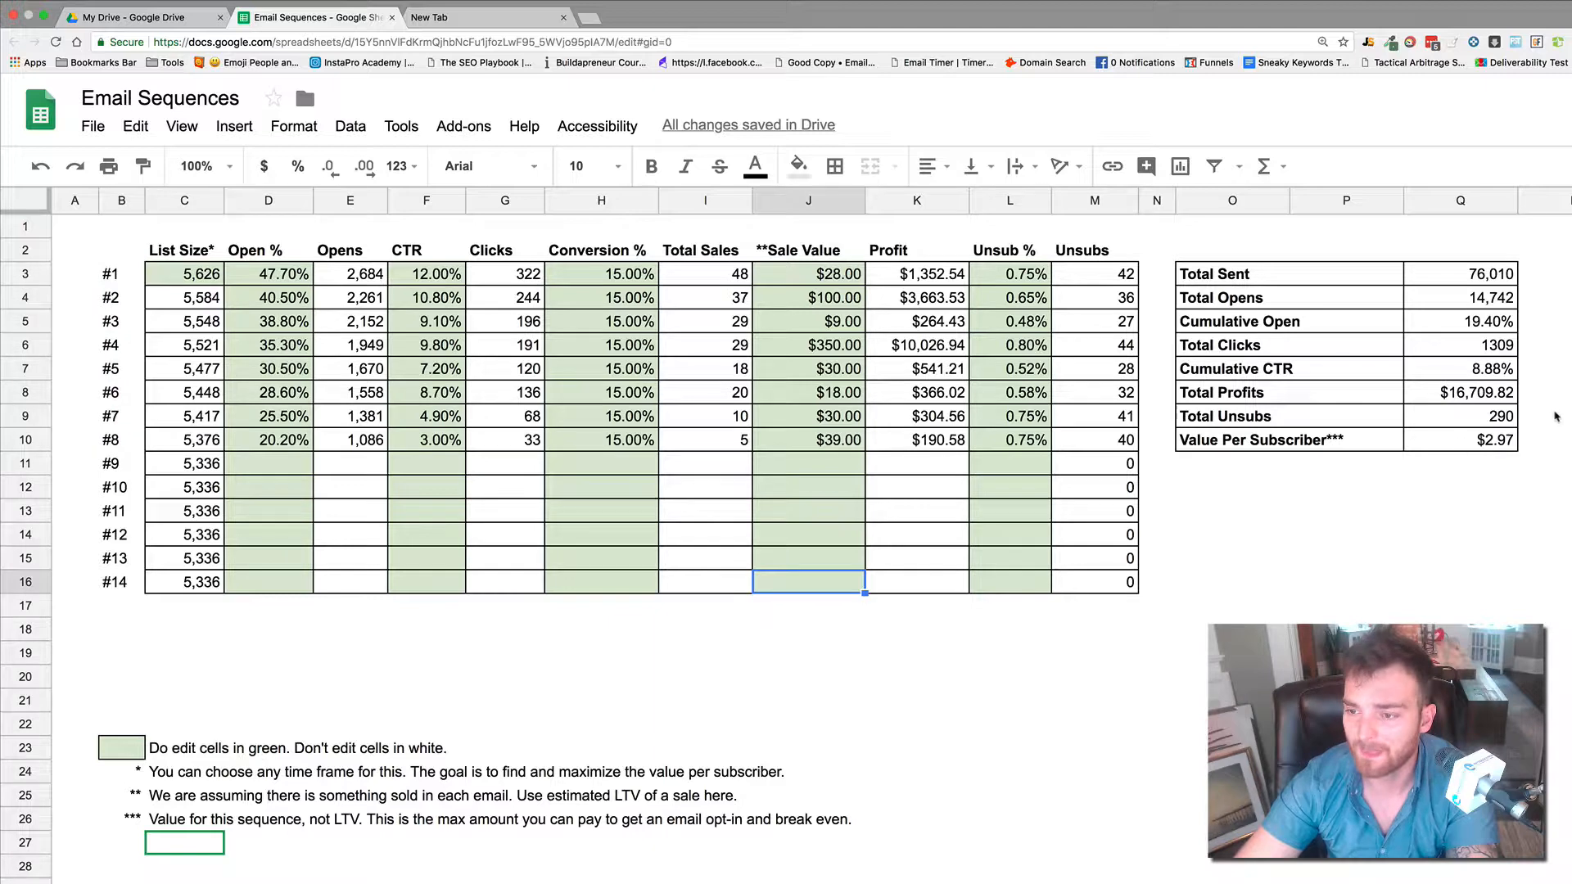
pyautogui.click(1505, 442)
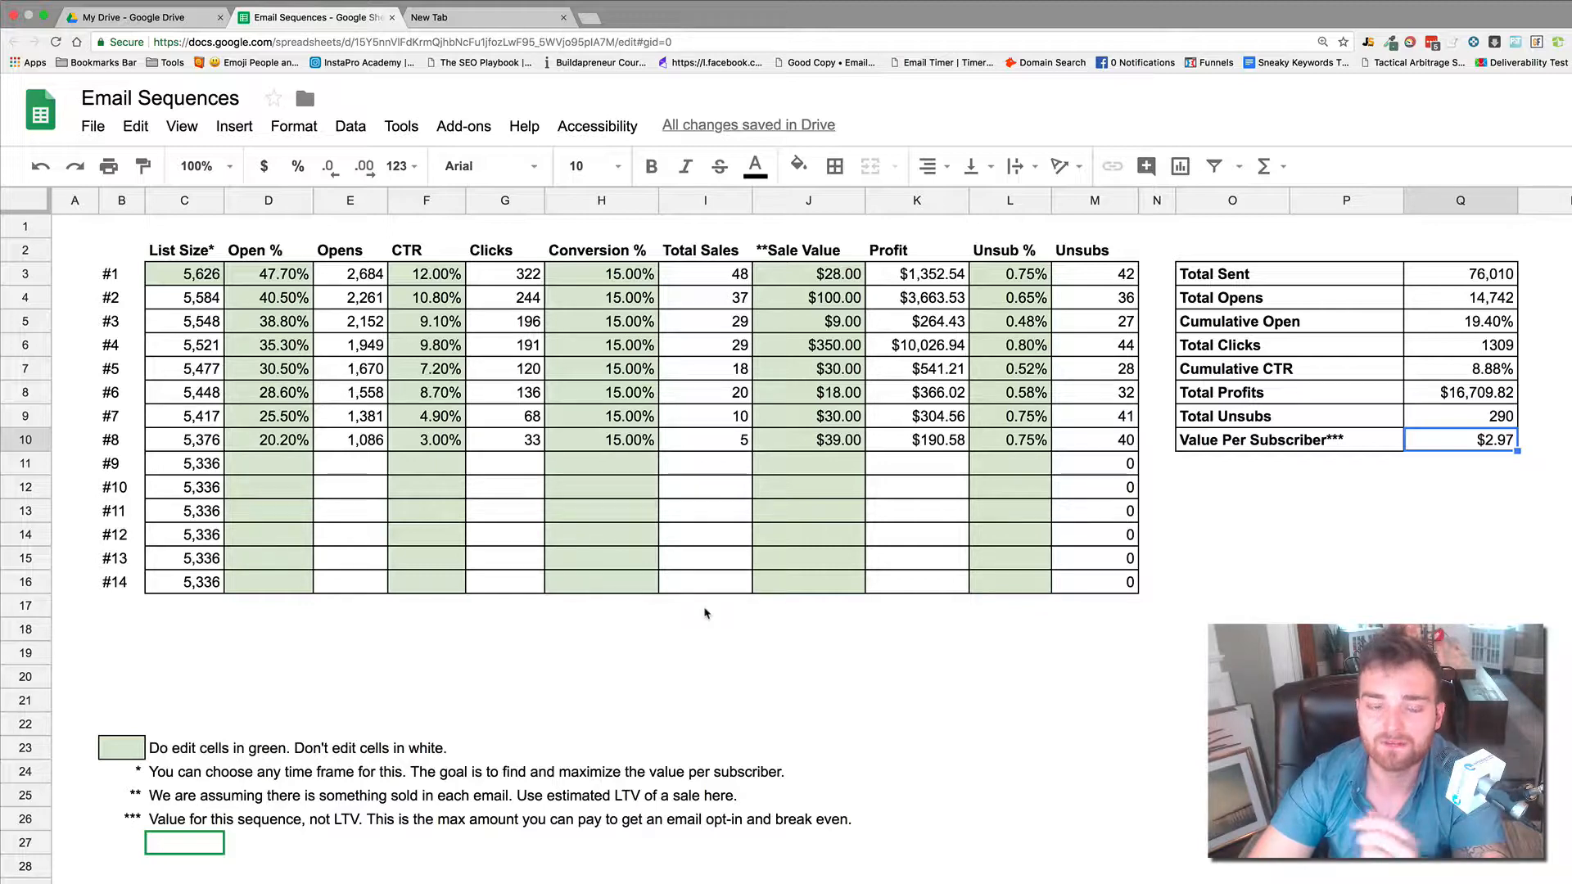
pyautogui.click(1113, 748)
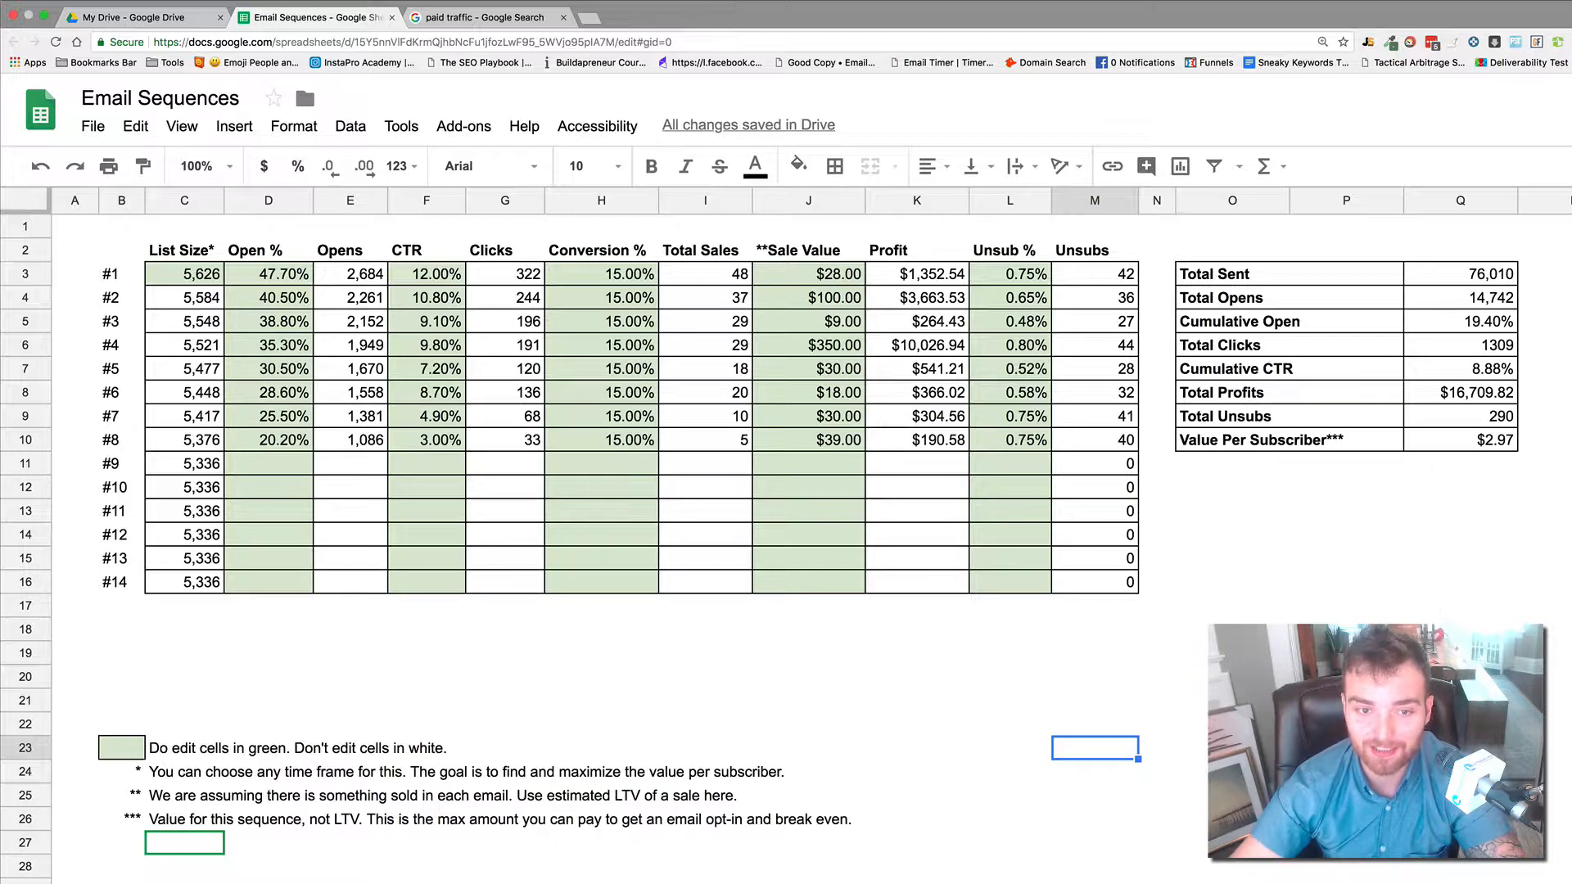
# Set the List Size for email #1 to 1 and check the Clicks formula and the Profit column for emails #1 to #8
pyautogui.click(189, 279)
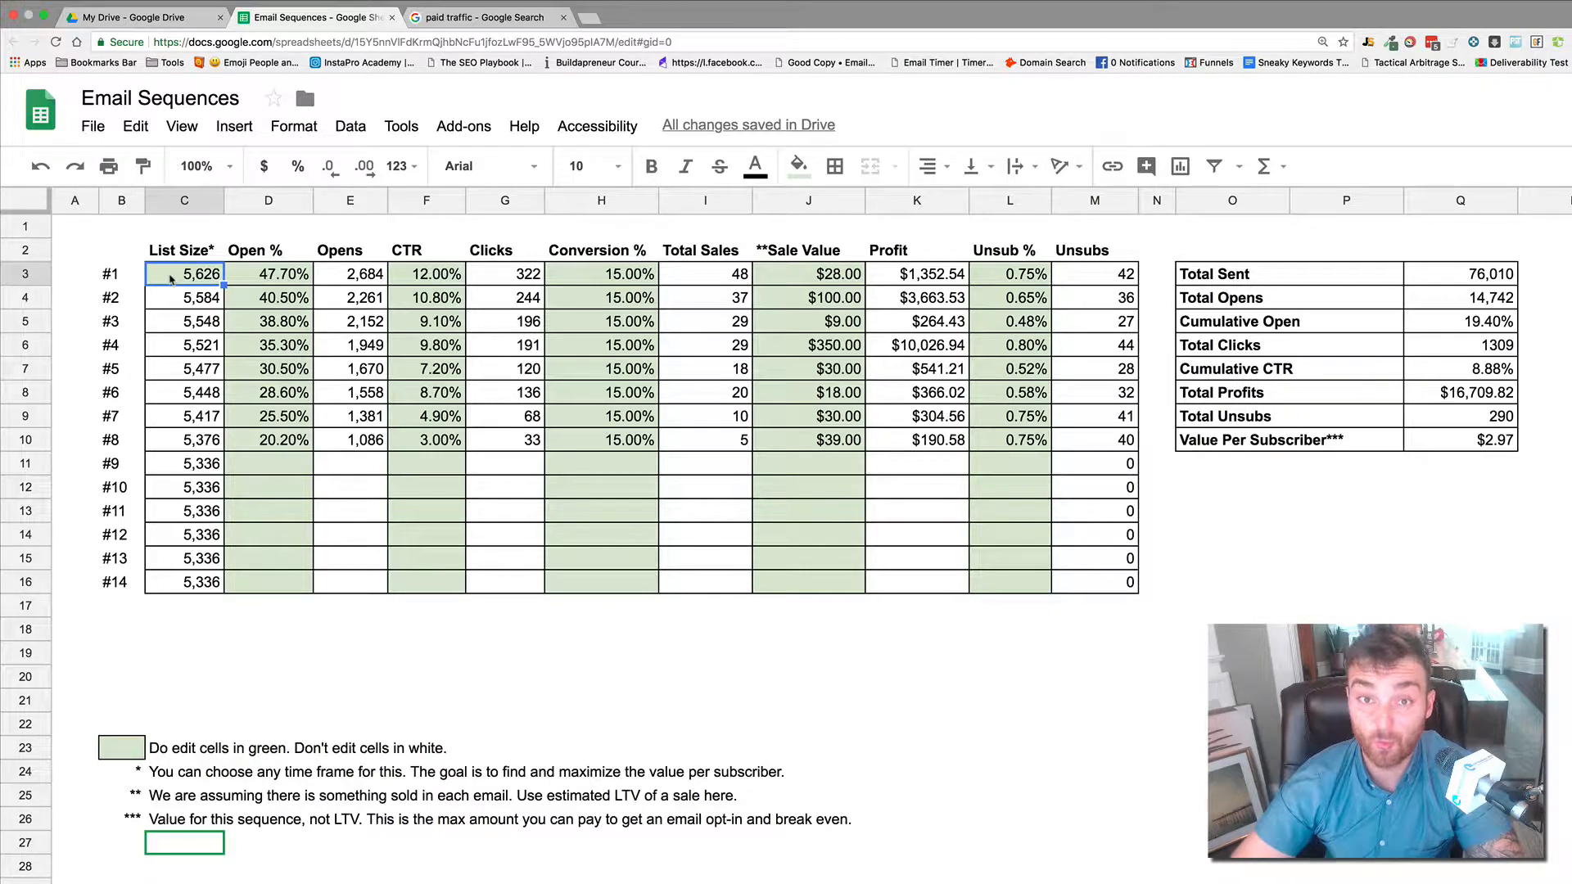
pyautogui.write('1')
pyautogui.press('Return')
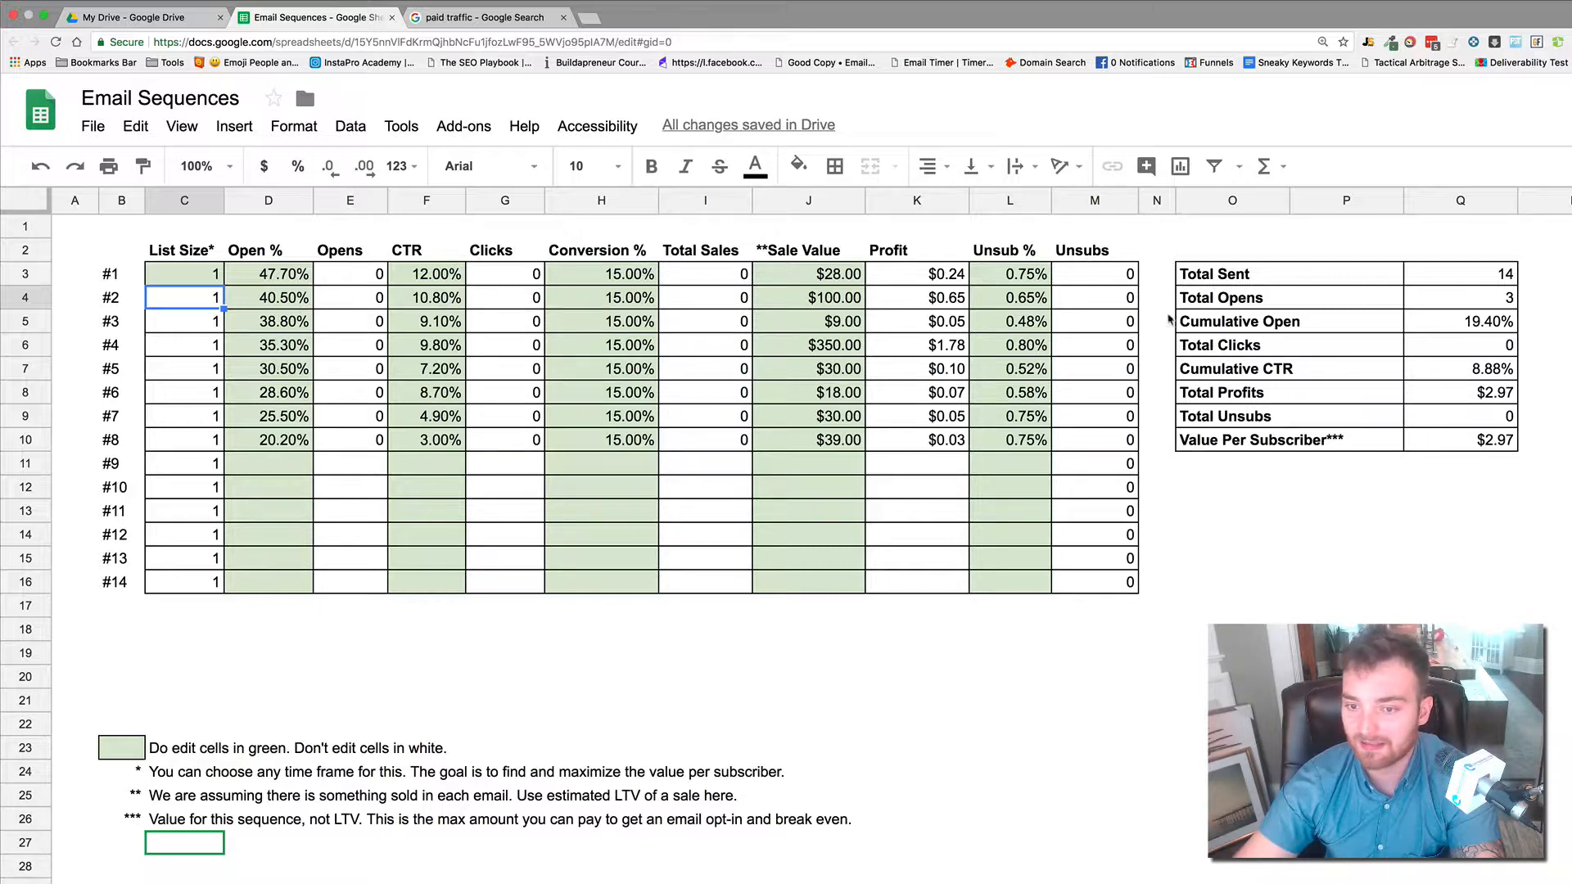
pyautogui.click(528, 276)
pyautogui.write('=E3*F3')
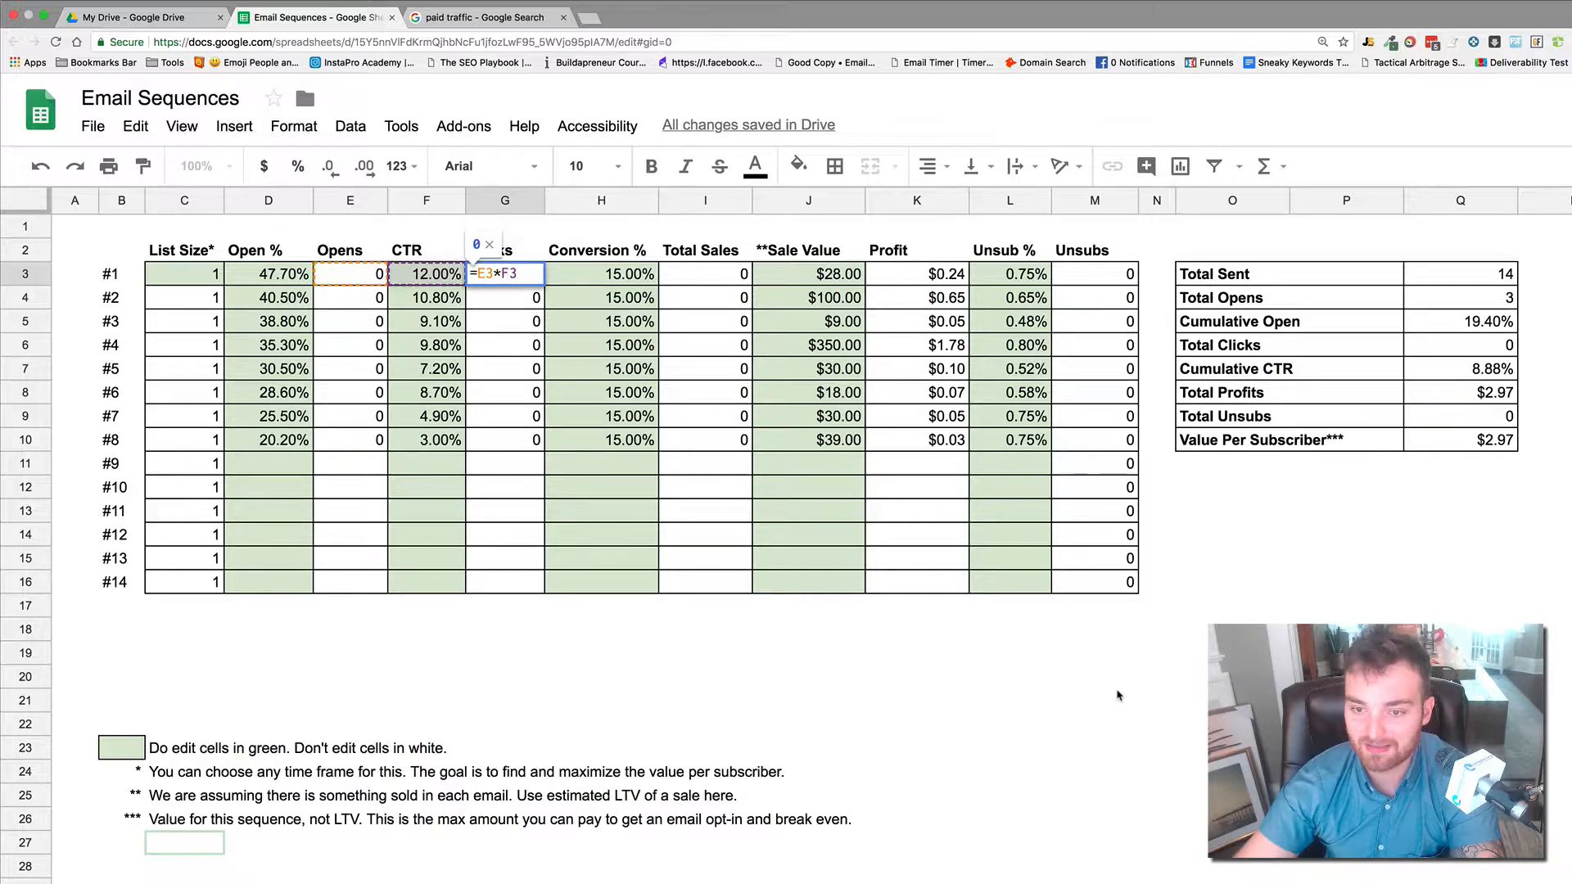
pyautogui.click(1199, 701)
pyautogui.click(937, 276)
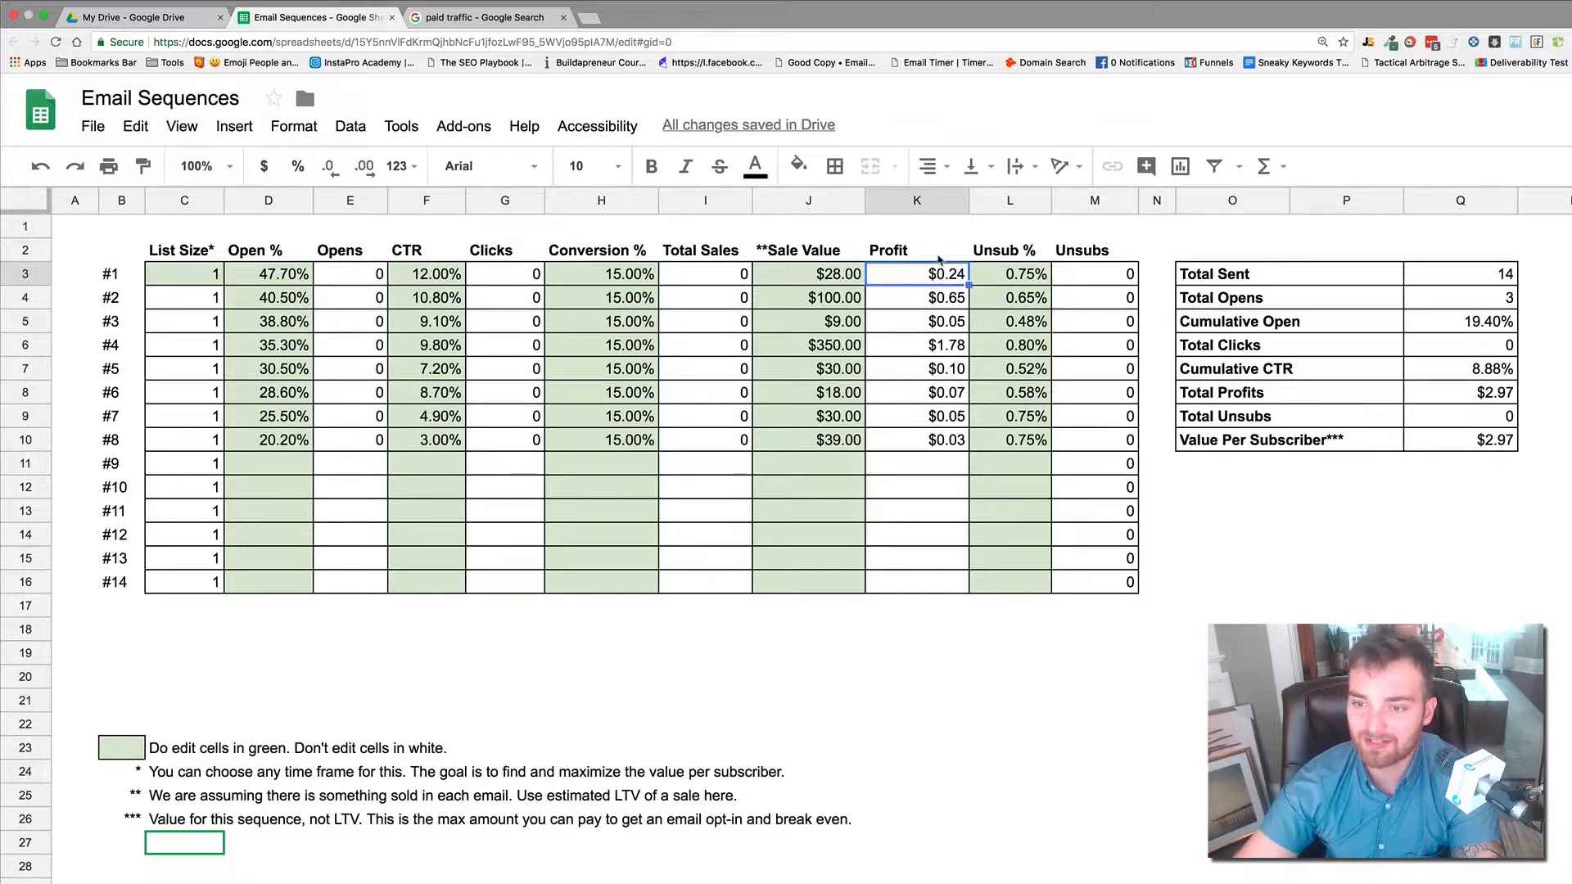
pyautogui.click(938, 258)
pyautogui.moveTo(938, 258); pyautogui.dragTo(944, 442)
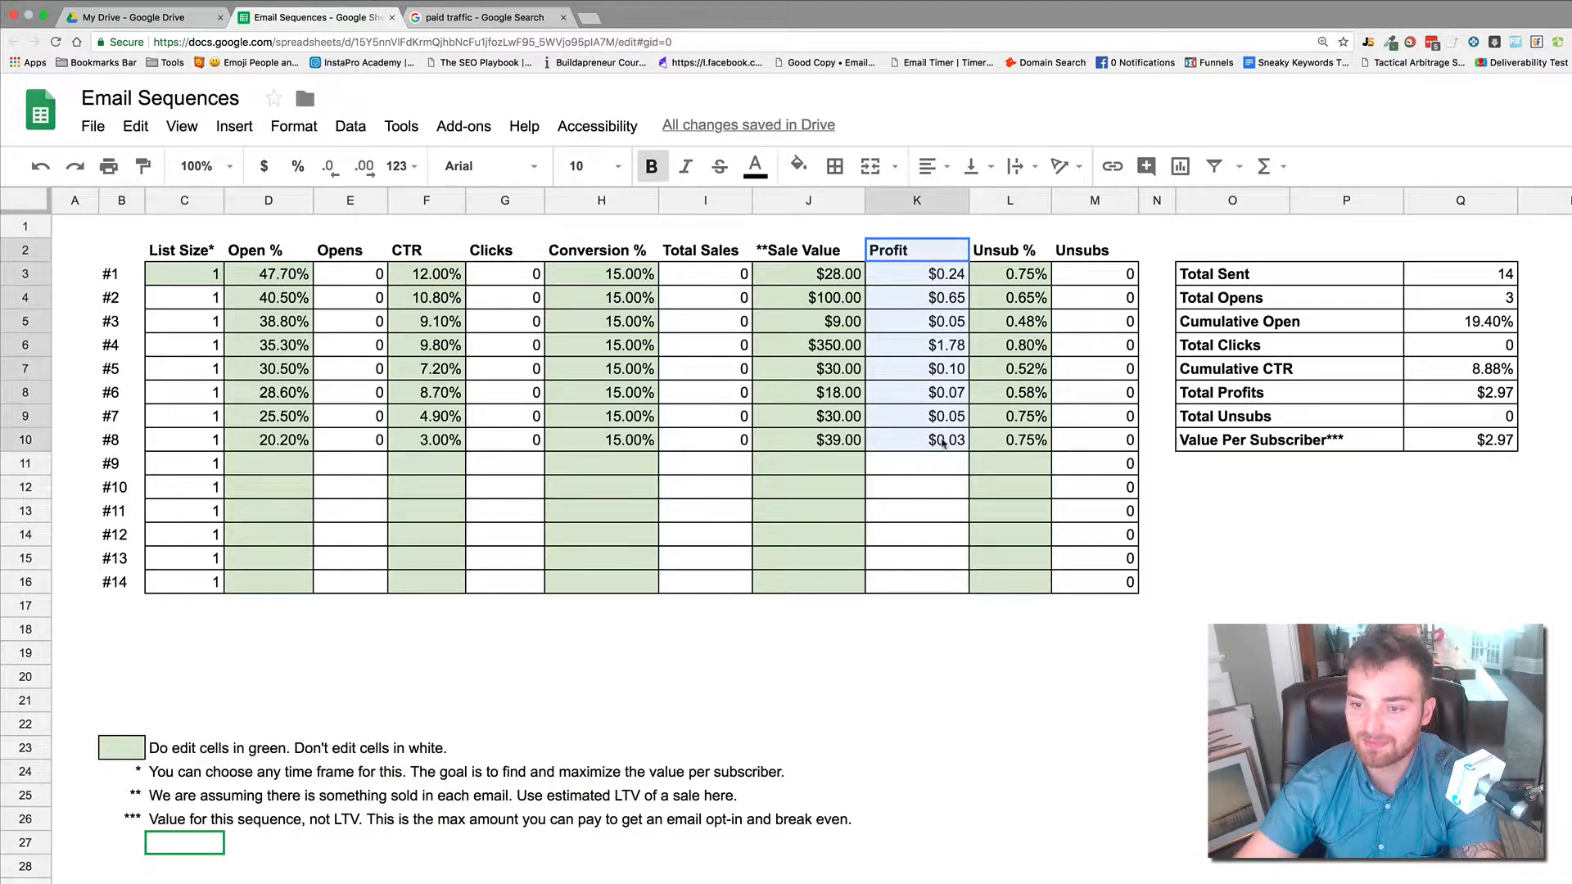
# Set the List Size for email #1 to 100 and check the Profit column and Value Per Subscriber
pyautogui.click(219, 276)
pyautogui.write('100')
pyautogui.press('Return')
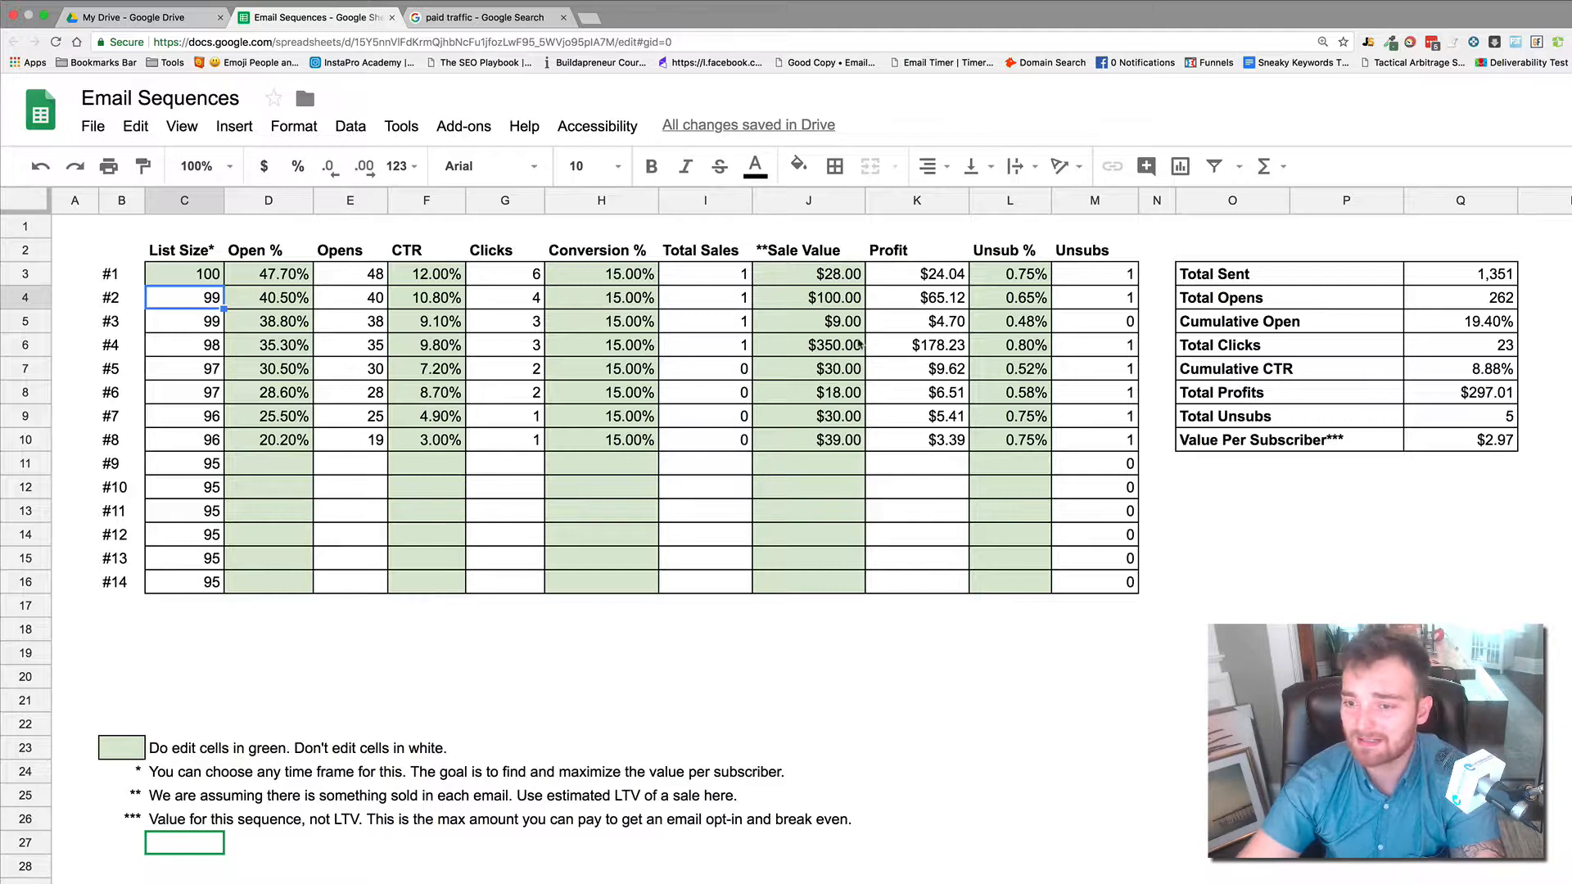
pyautogui.moveTo(941, 281); pyautogui.dragTo(953, 446)
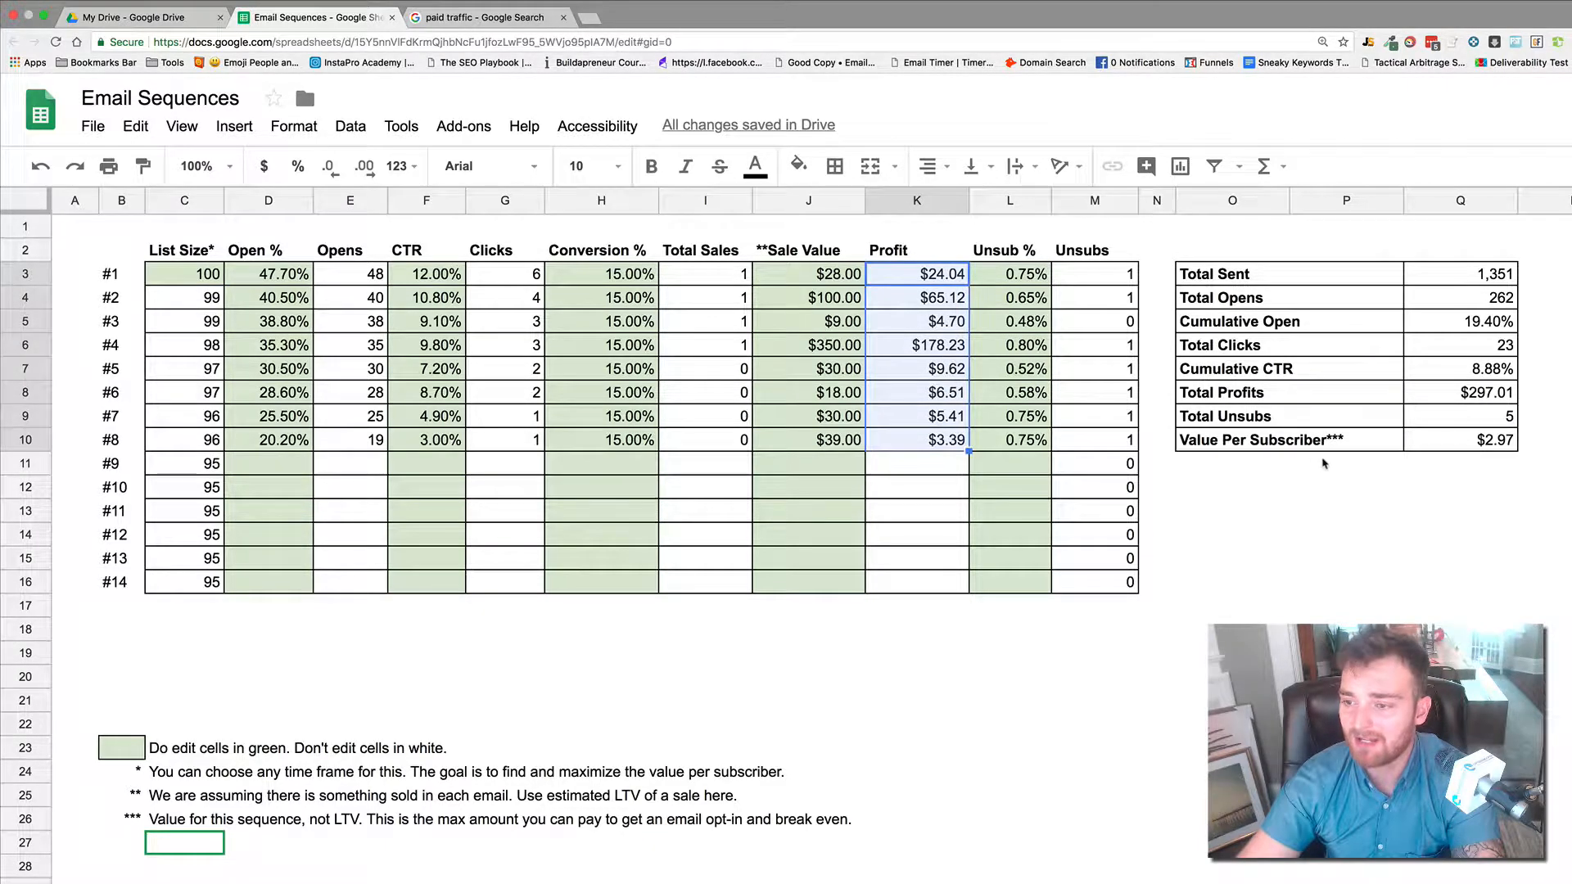
pyautogui.click(1492, 440)
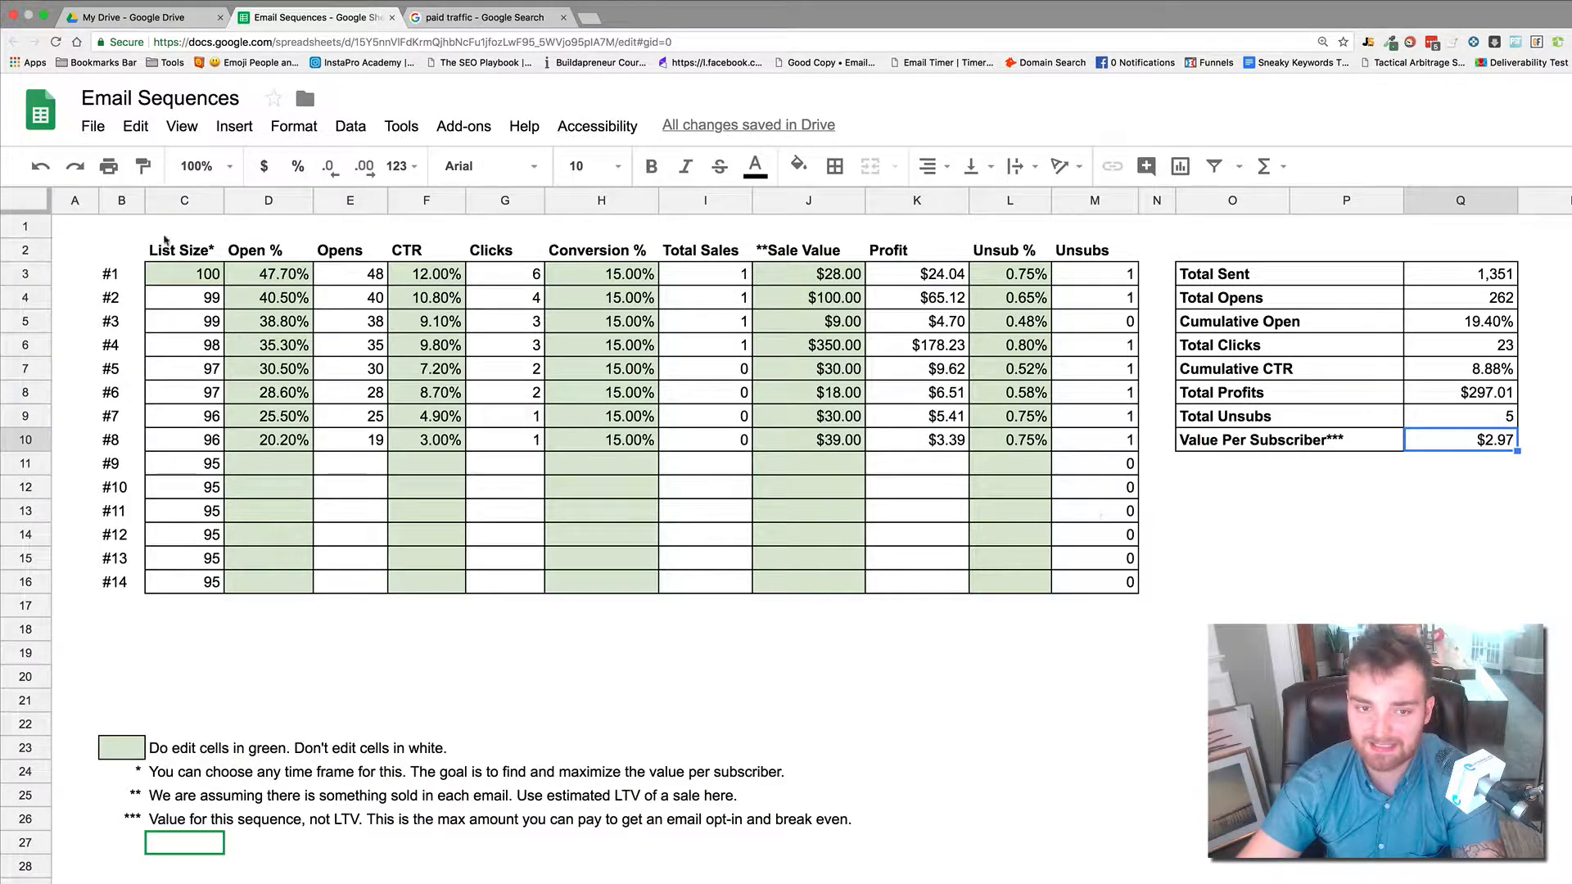
# Set the List Size for email #1 to 100,000
pyautogui.click(209, 278)
pyautogui.write('100,0')
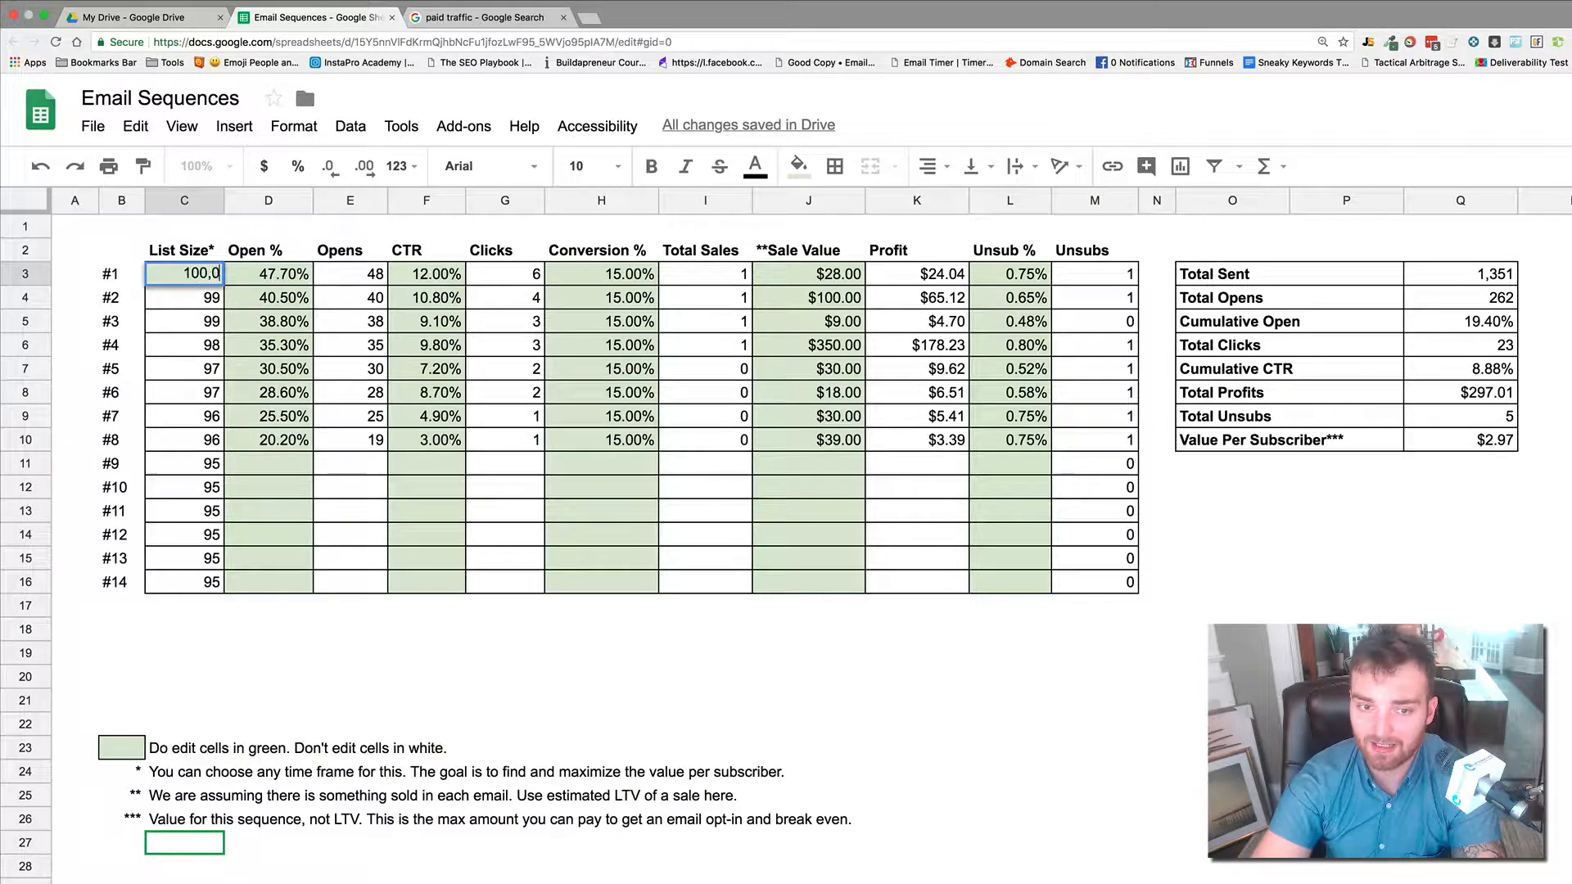
pyautogui.write('00')
pyautogui.press('Return')
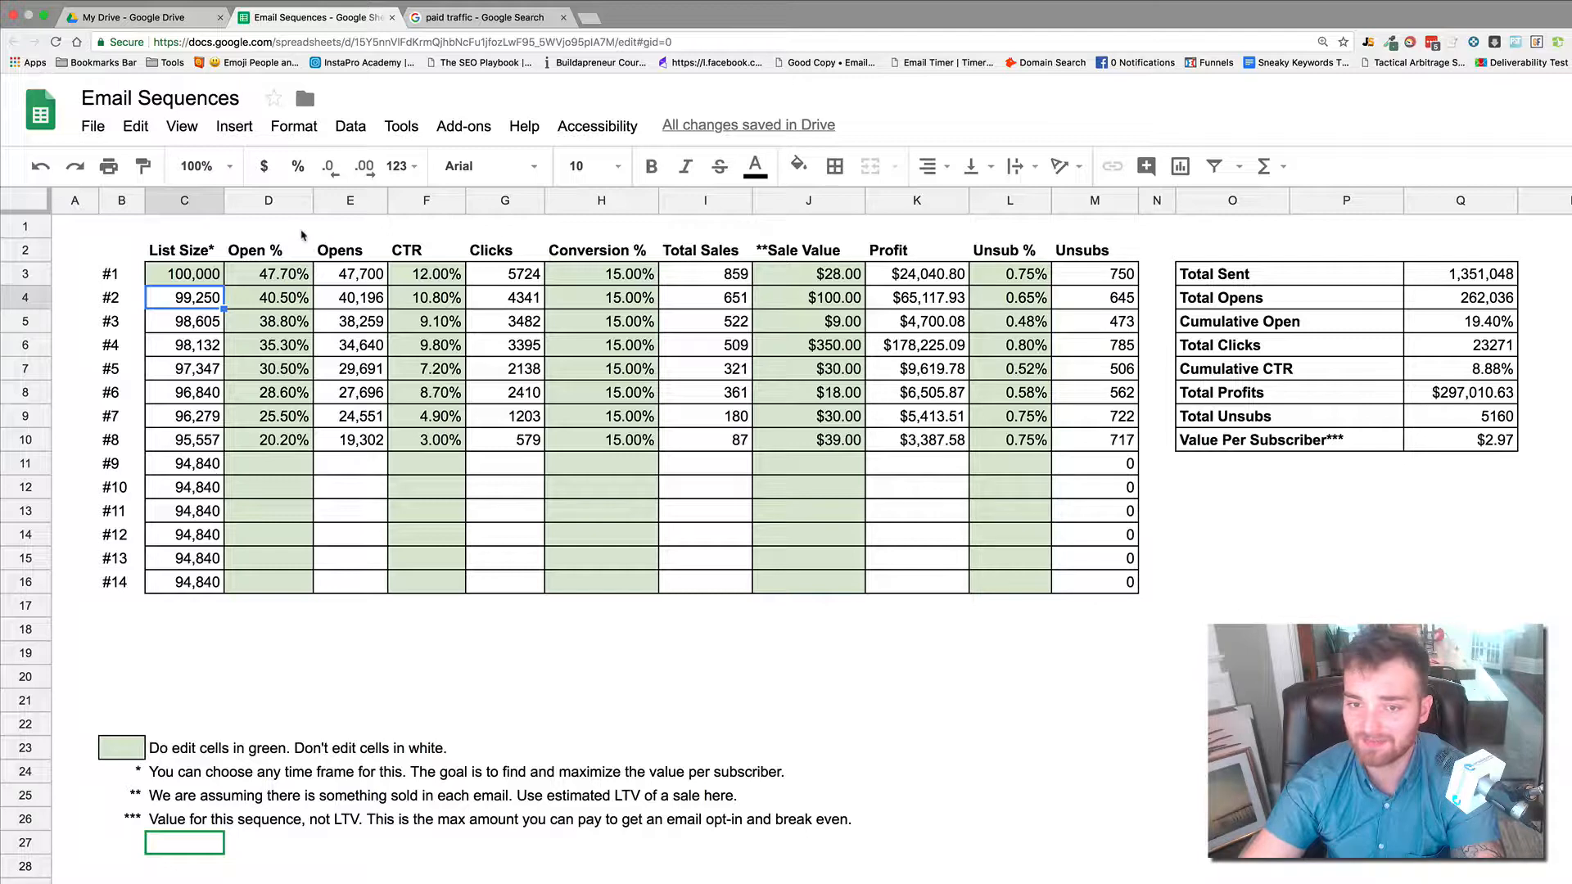
# Change the List Size for email #1 back to 100
pyautogui.click(191, 283)
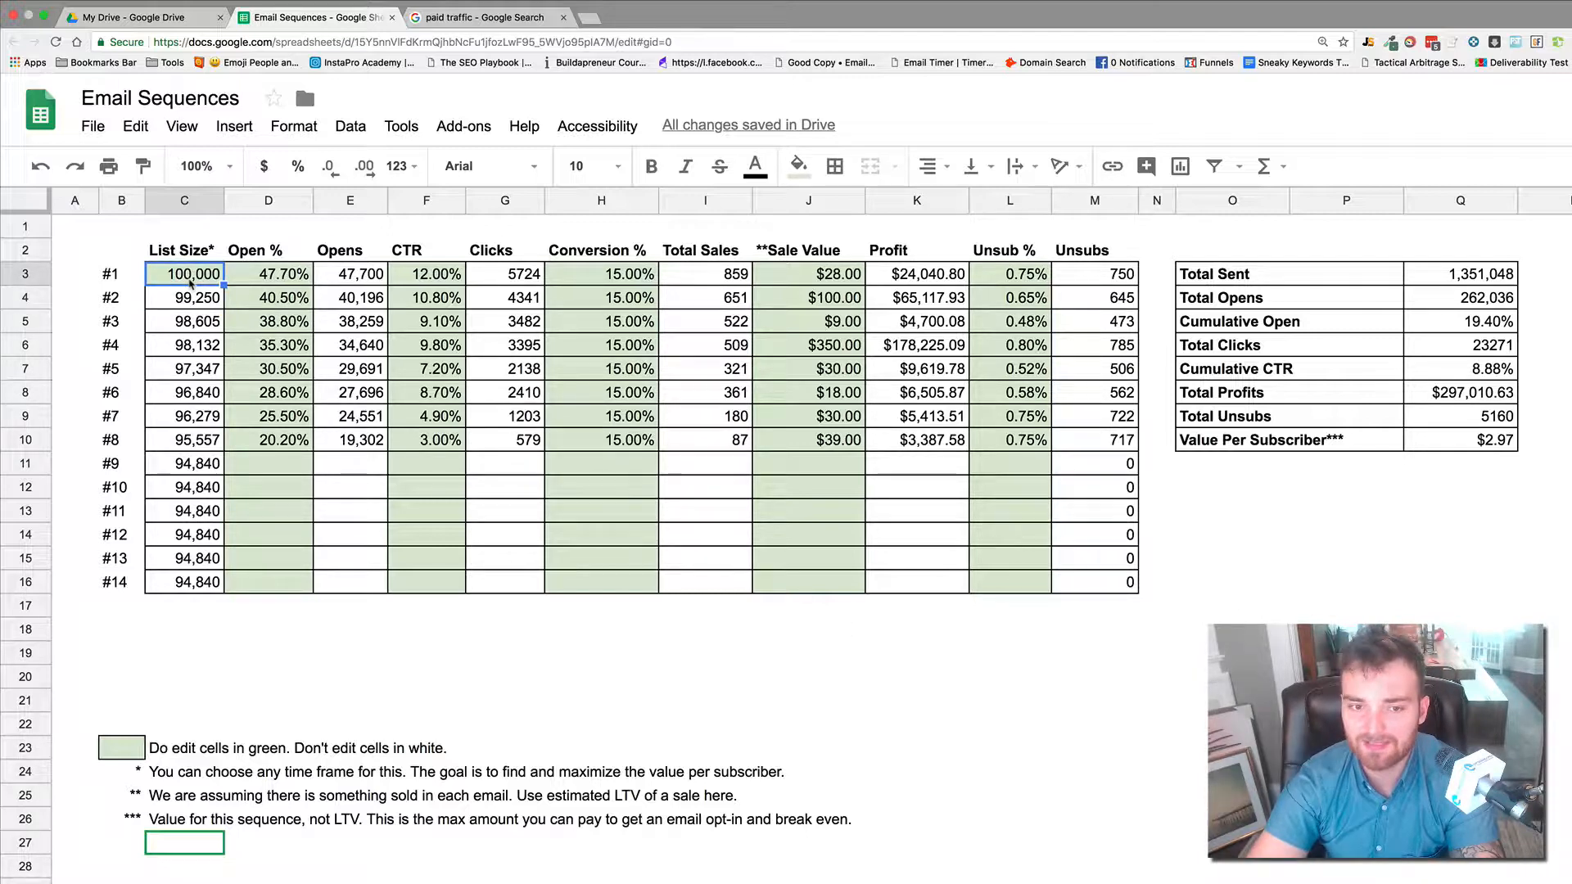
pyautogui.write('10')
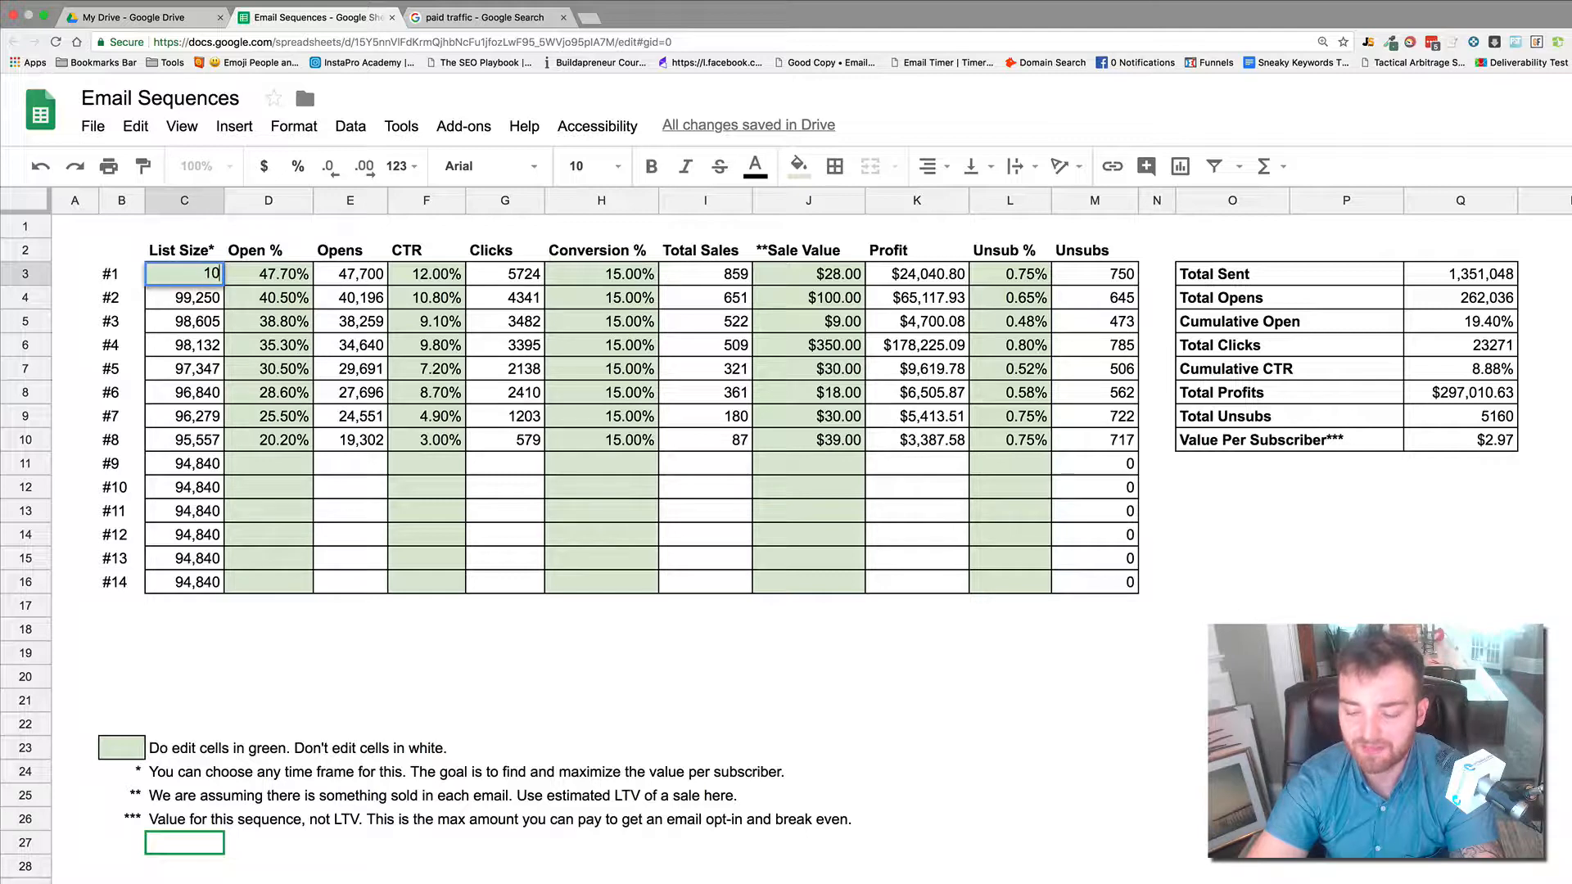
pyautogui.write('0')
pyautogui.press('Return')
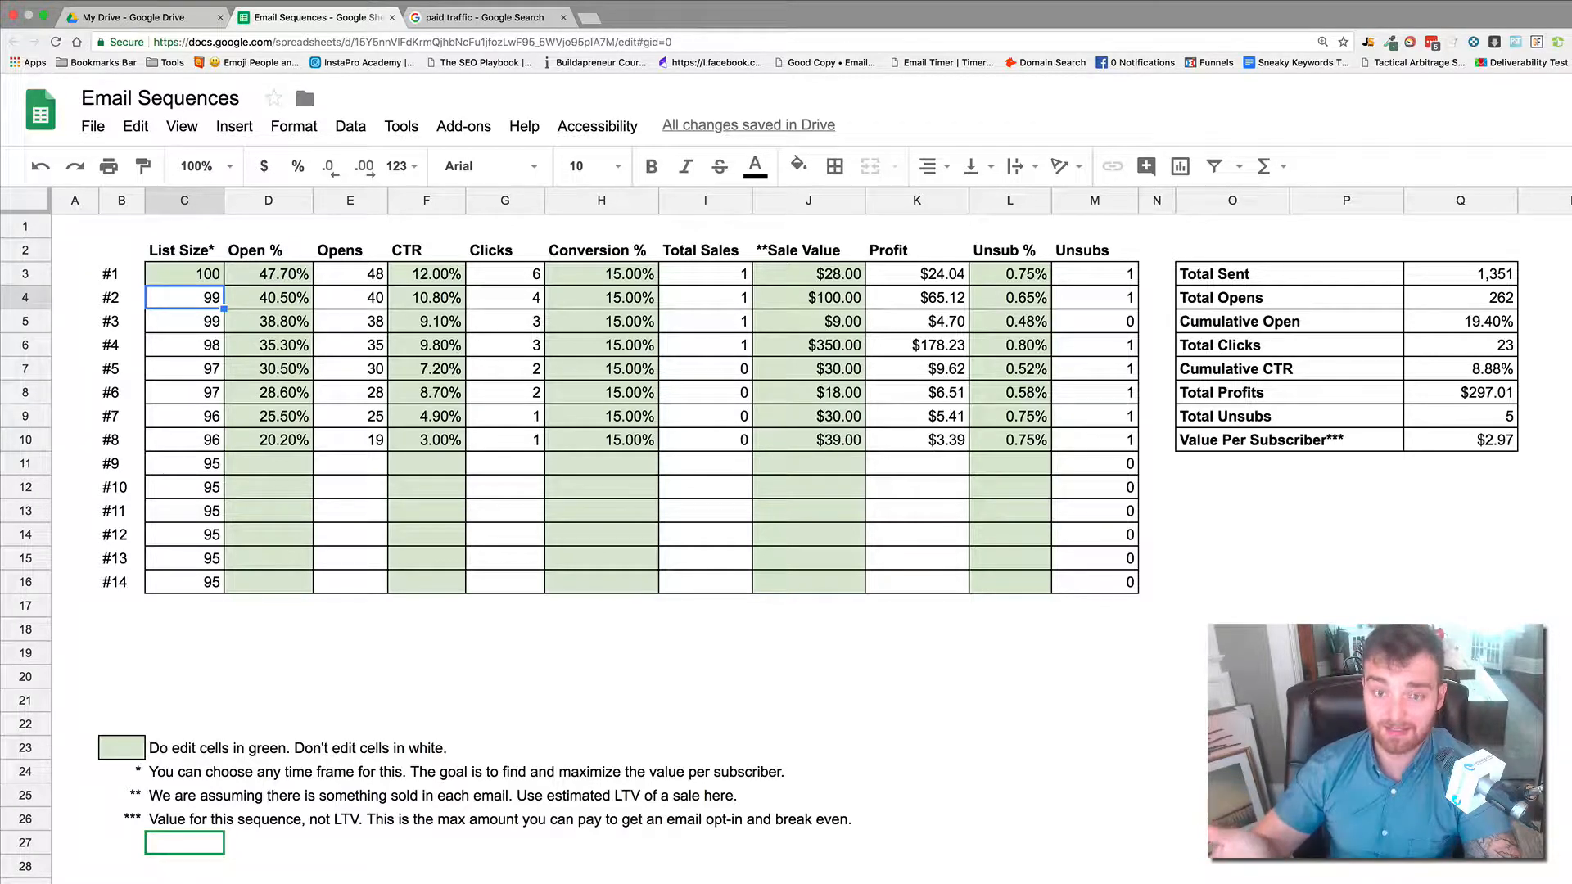
# Set the List Size for email #1 to 4000 and check Total Profits and Value Per Subscriber
pyautogui.click(186, 277)
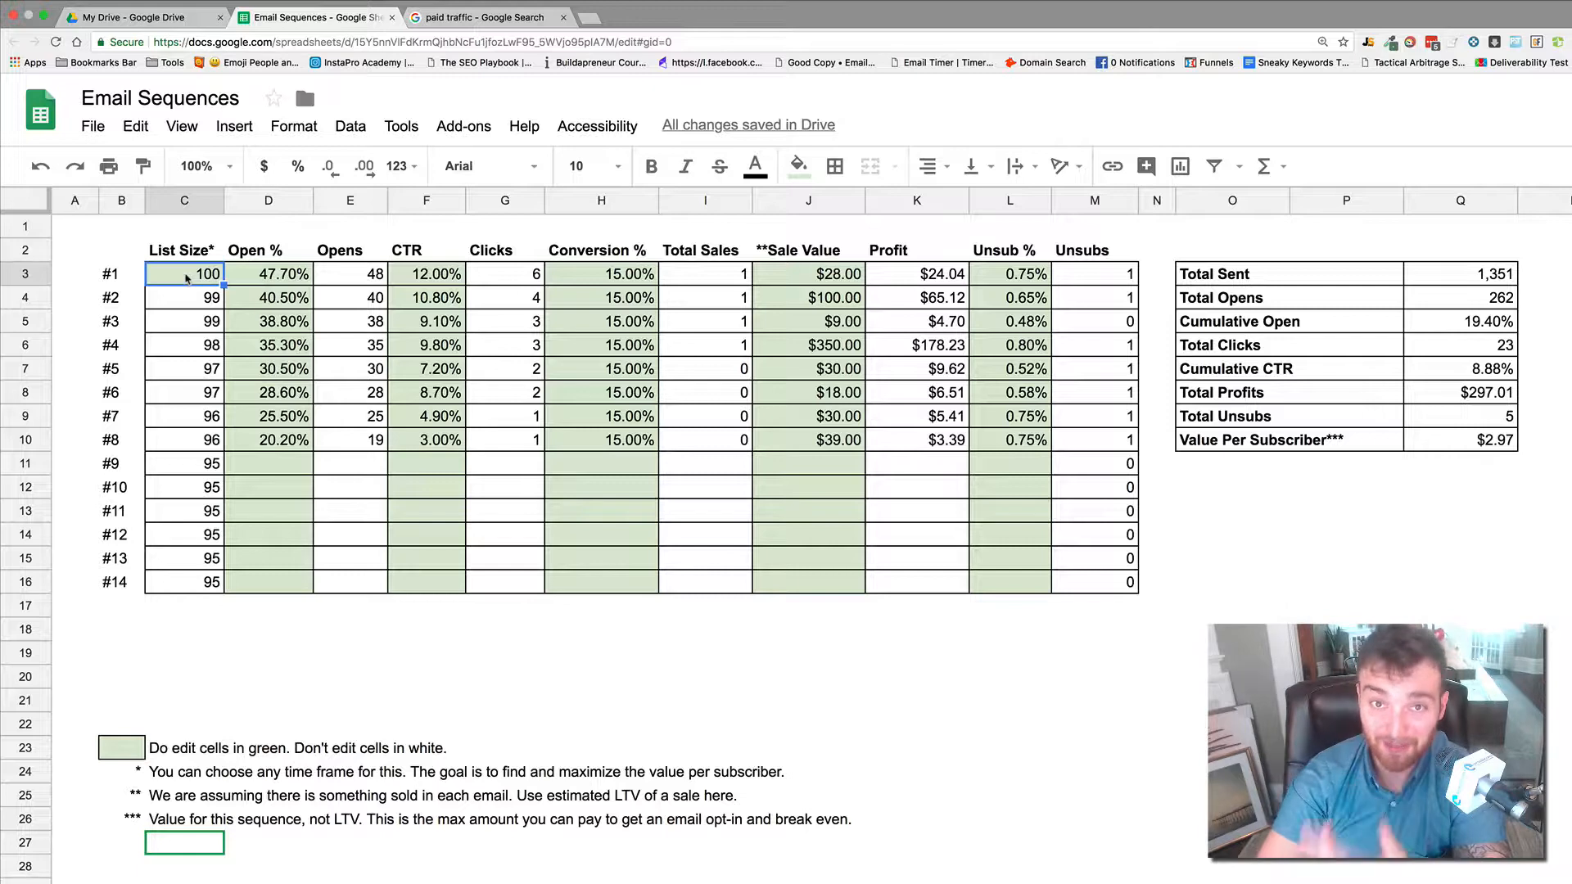
pyautogui.write('4000')
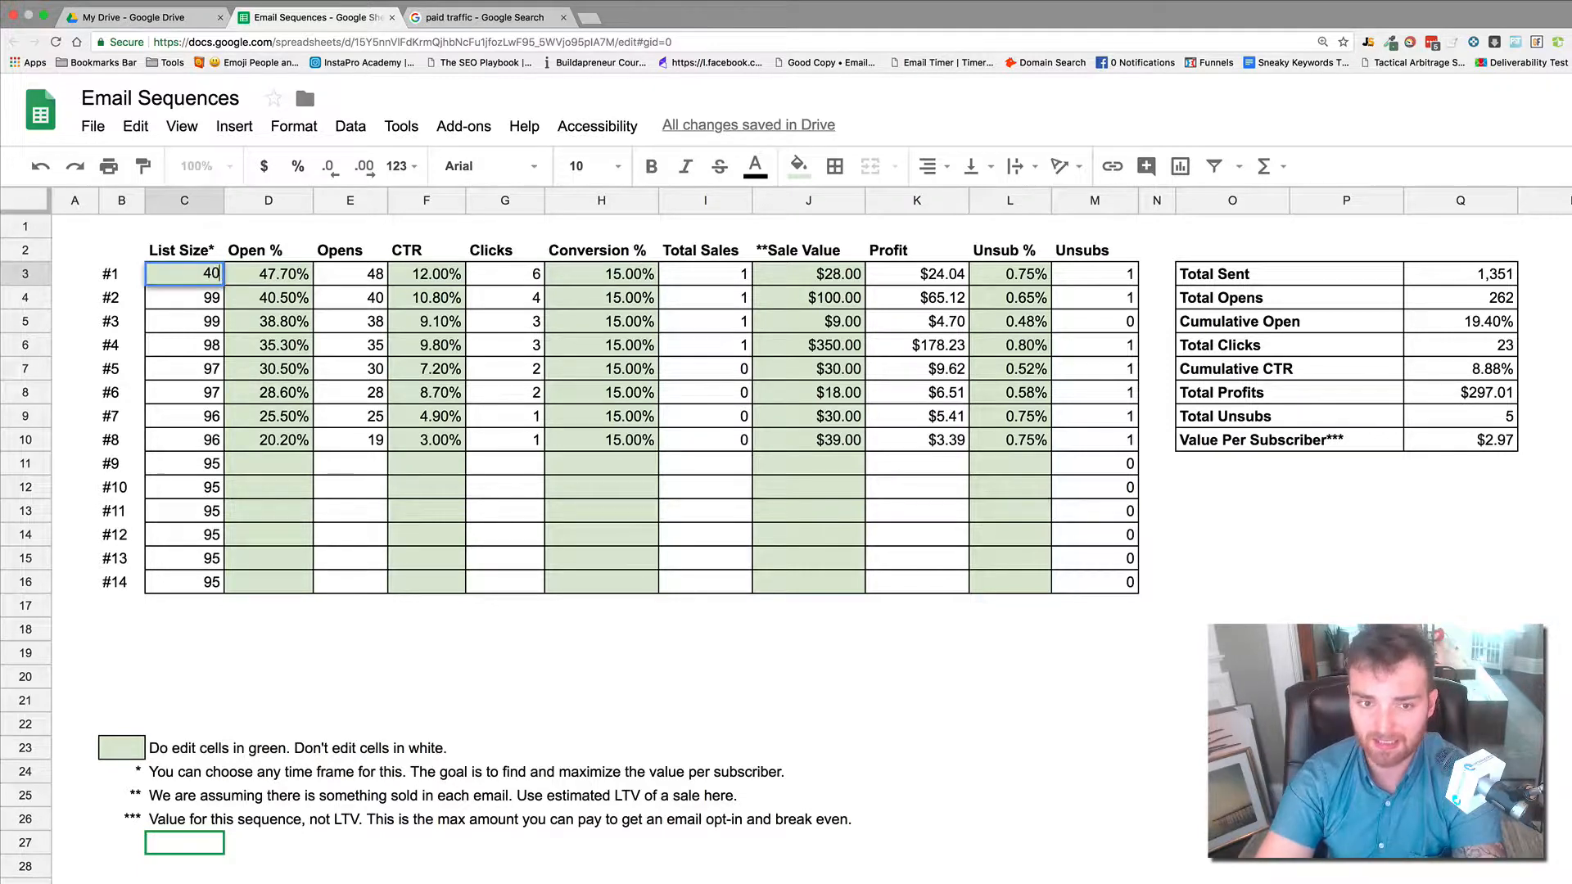
pyautogui.press('Return')
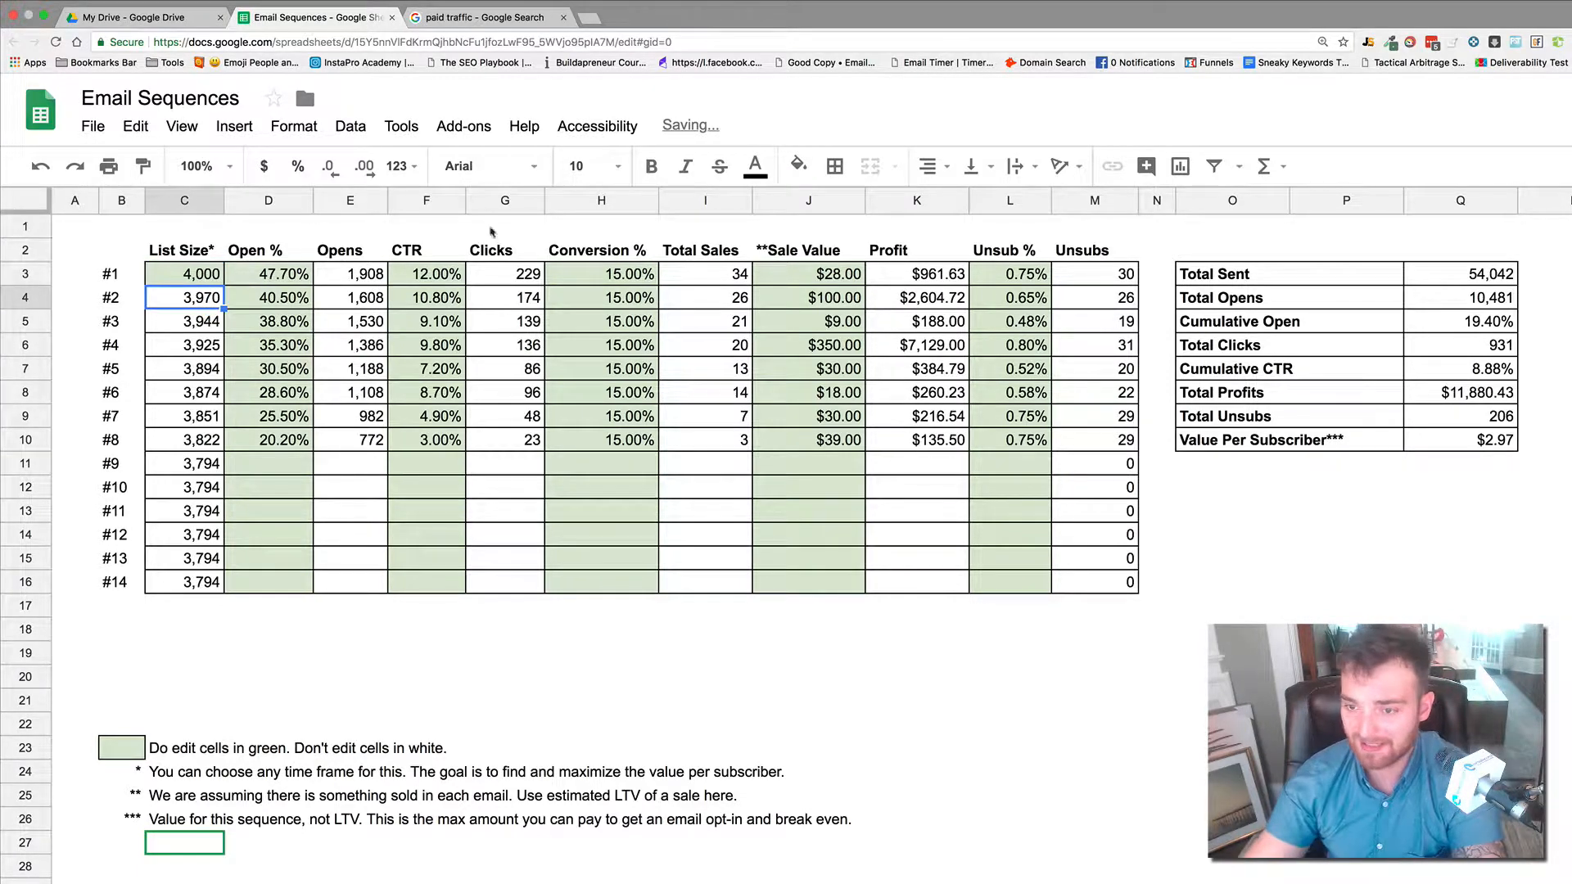
pyautogui.click(1482, 392)
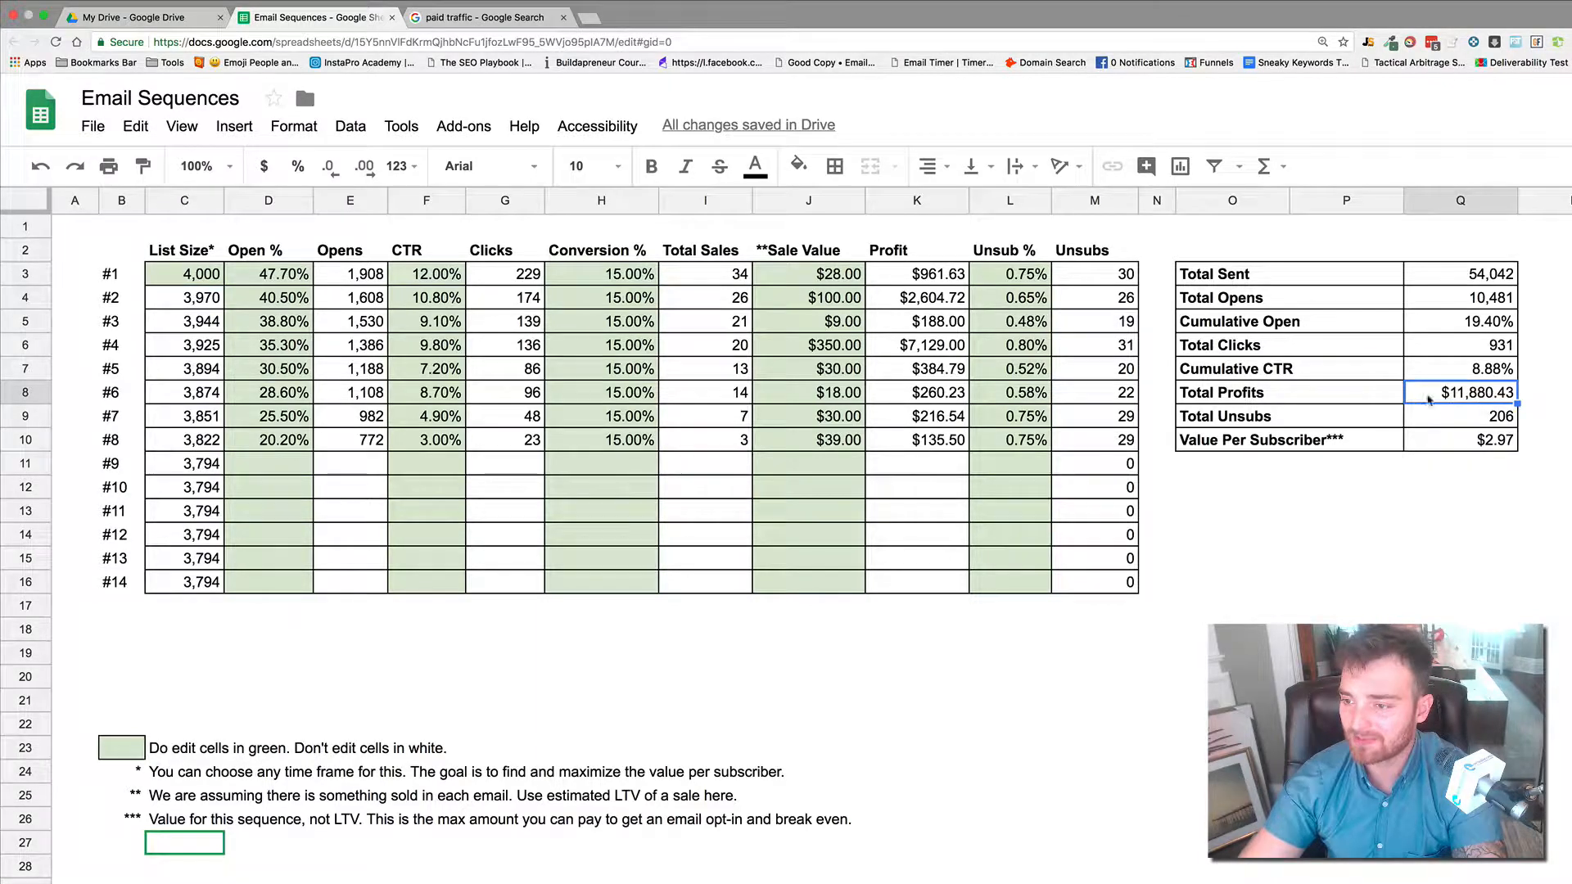
pyautogui.click(1491, 446)
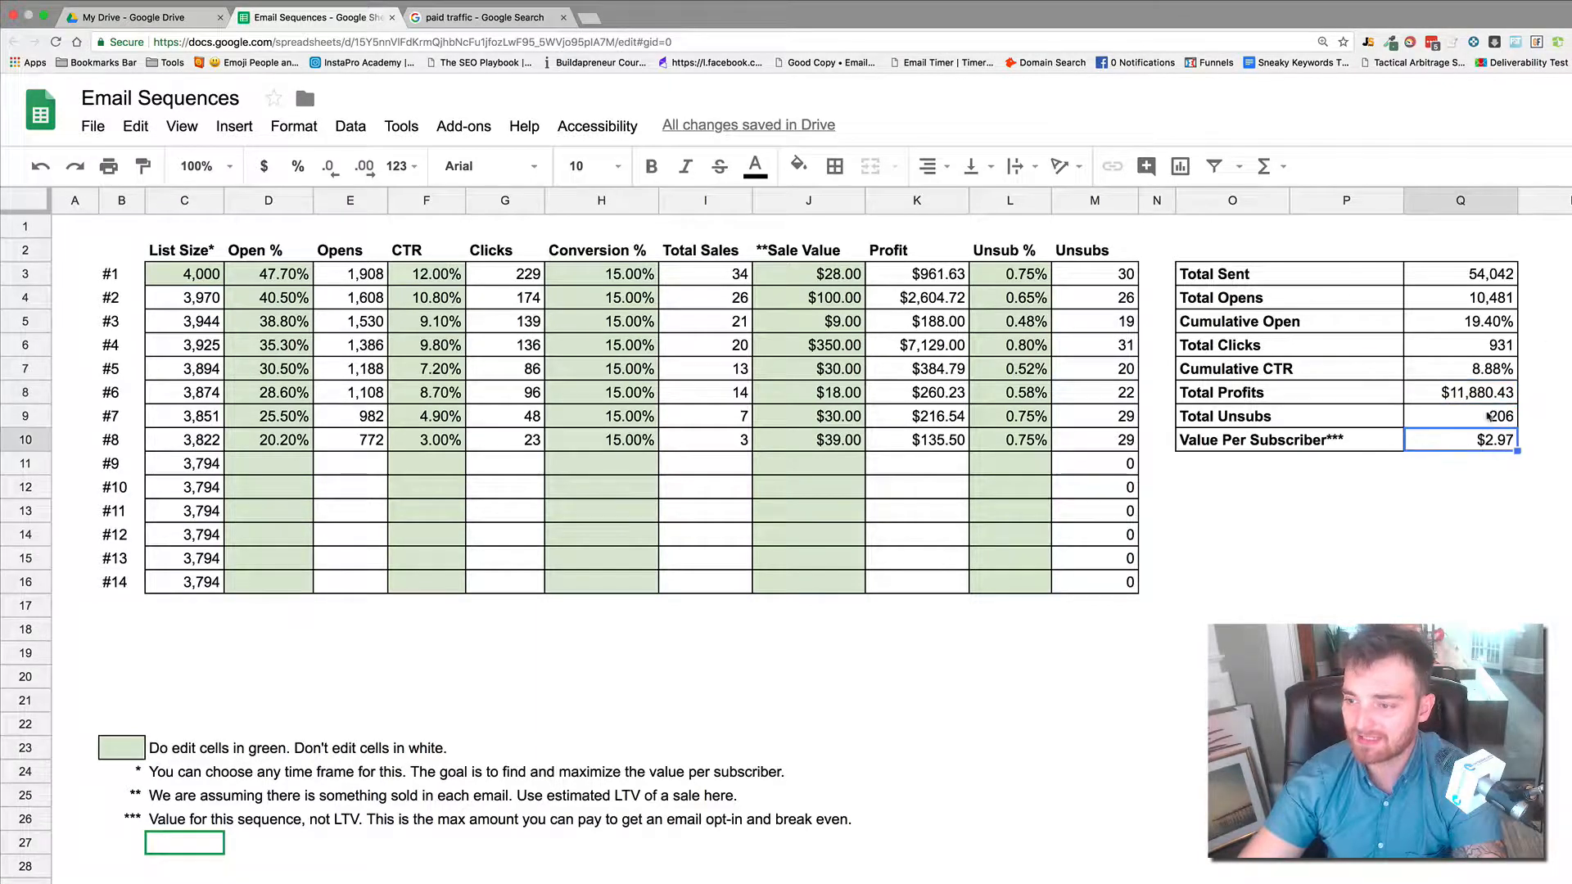
# Review Total Profits, Total Unsubs and Value Per Subscriber in the summary table for the whole sequence
pyautogui.click(1487, 401)
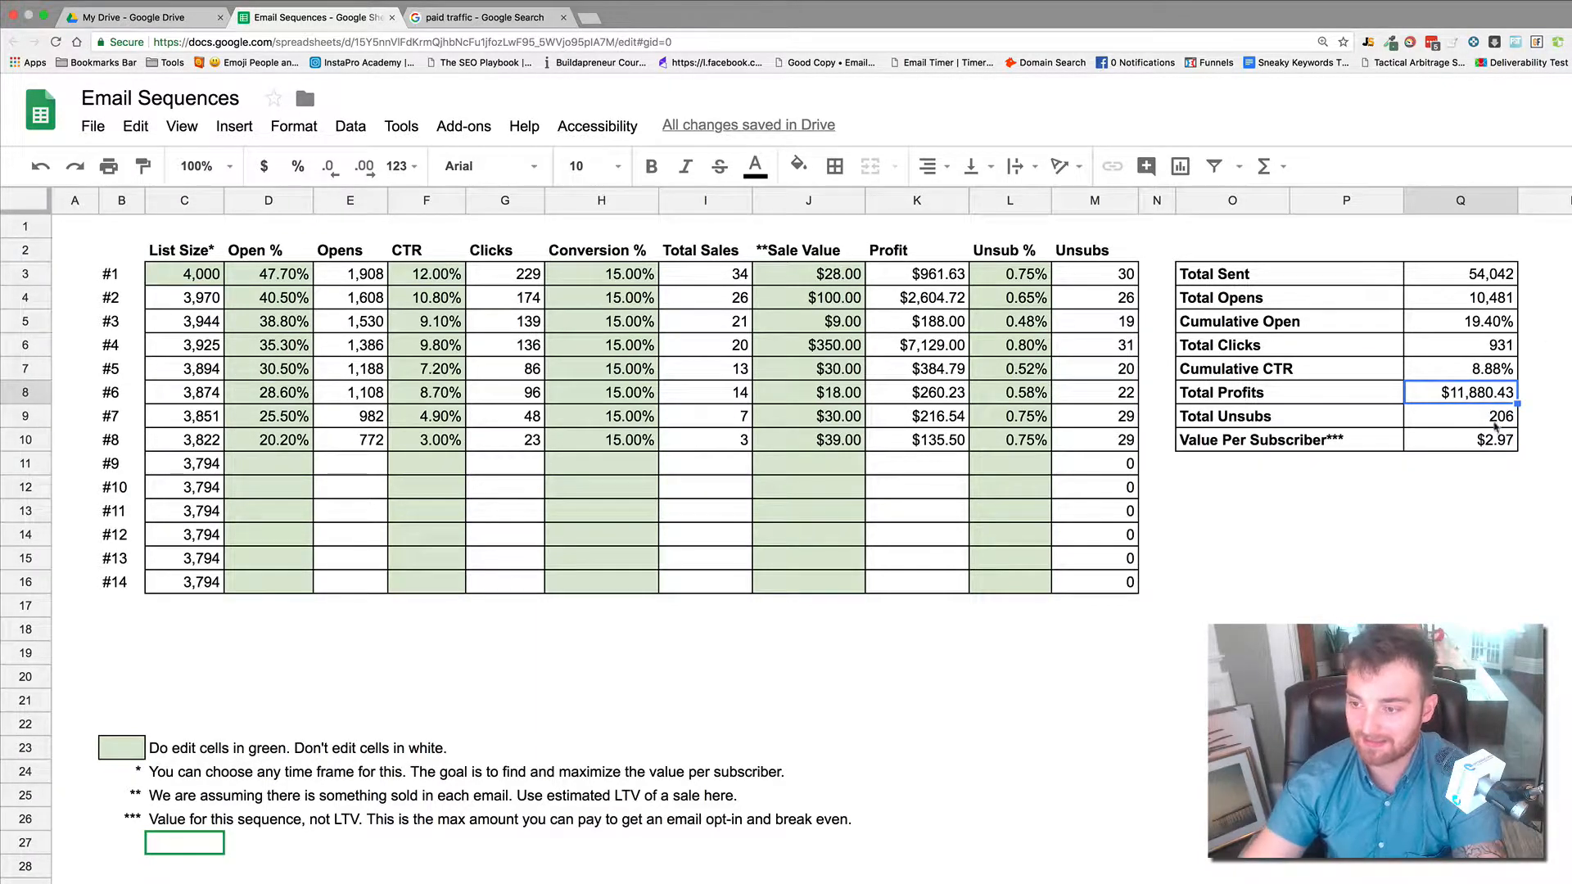
pyautogui.click(1497, 420)
pyautogui.click(1499, 443)
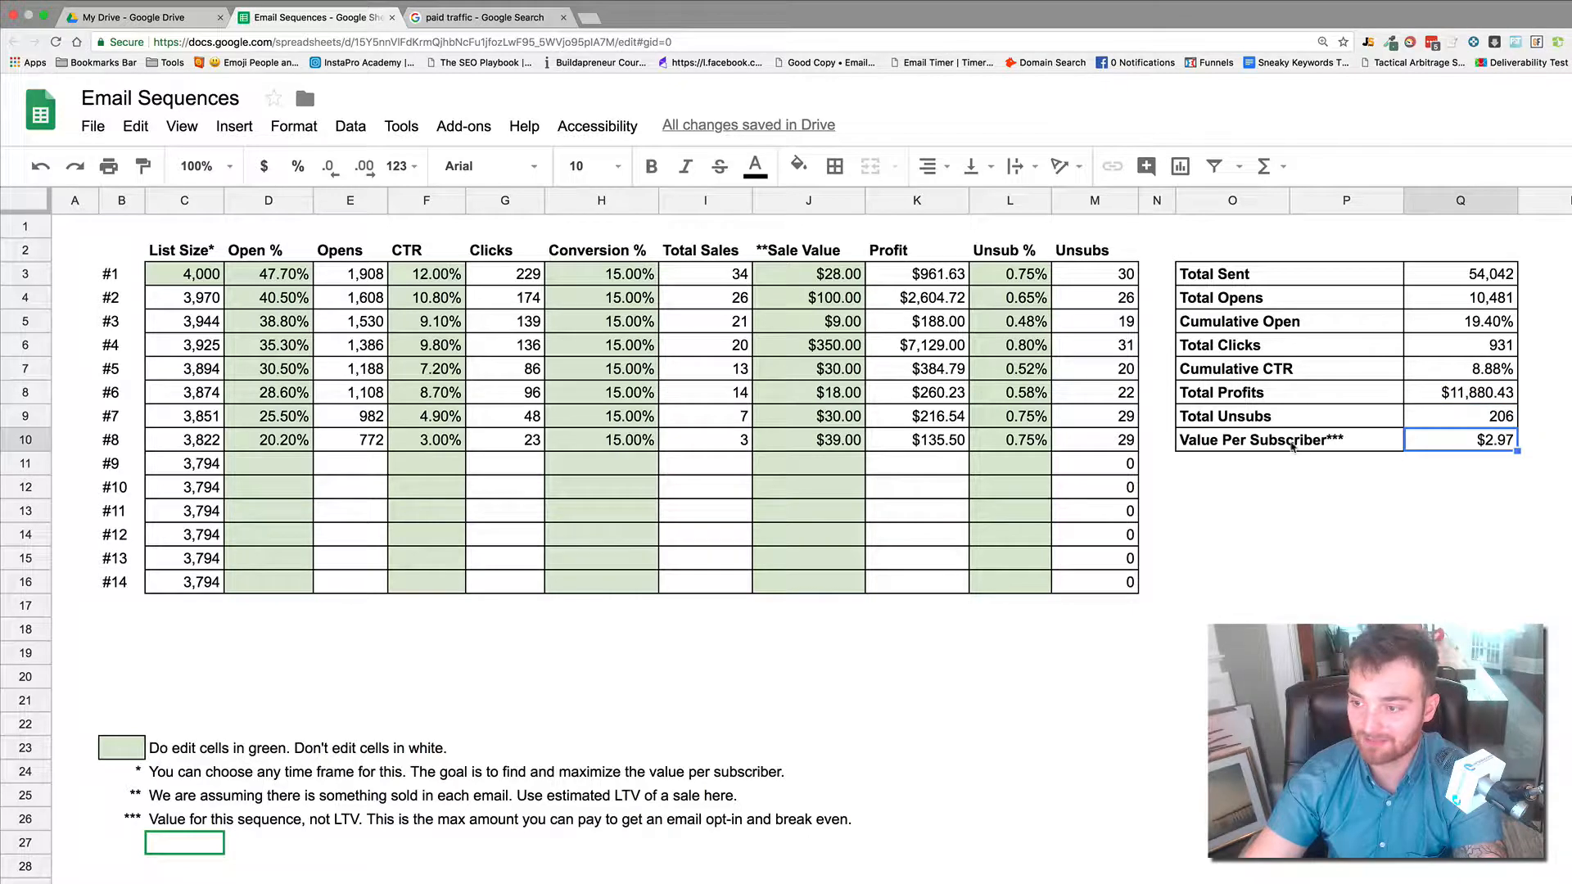
pyautogui.click(724, 724)
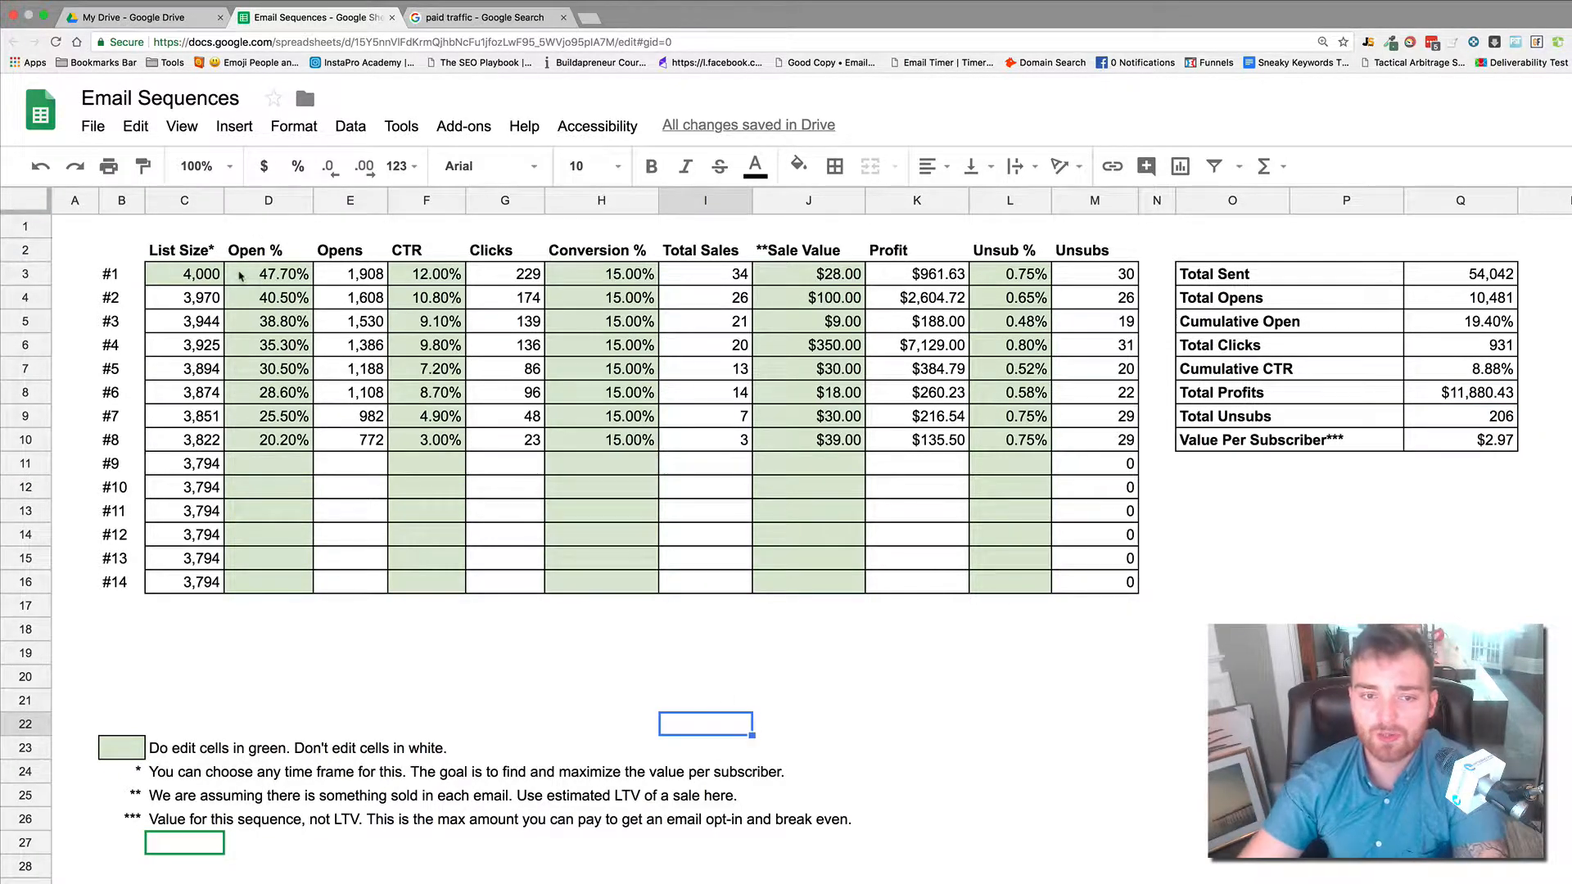
# Examine the metrics for emails #1 to #8, especially the Conversion % and Sale Value columns
pyautogui.moveTo(215, 280); pyautogui.dragTo(1089, 449)
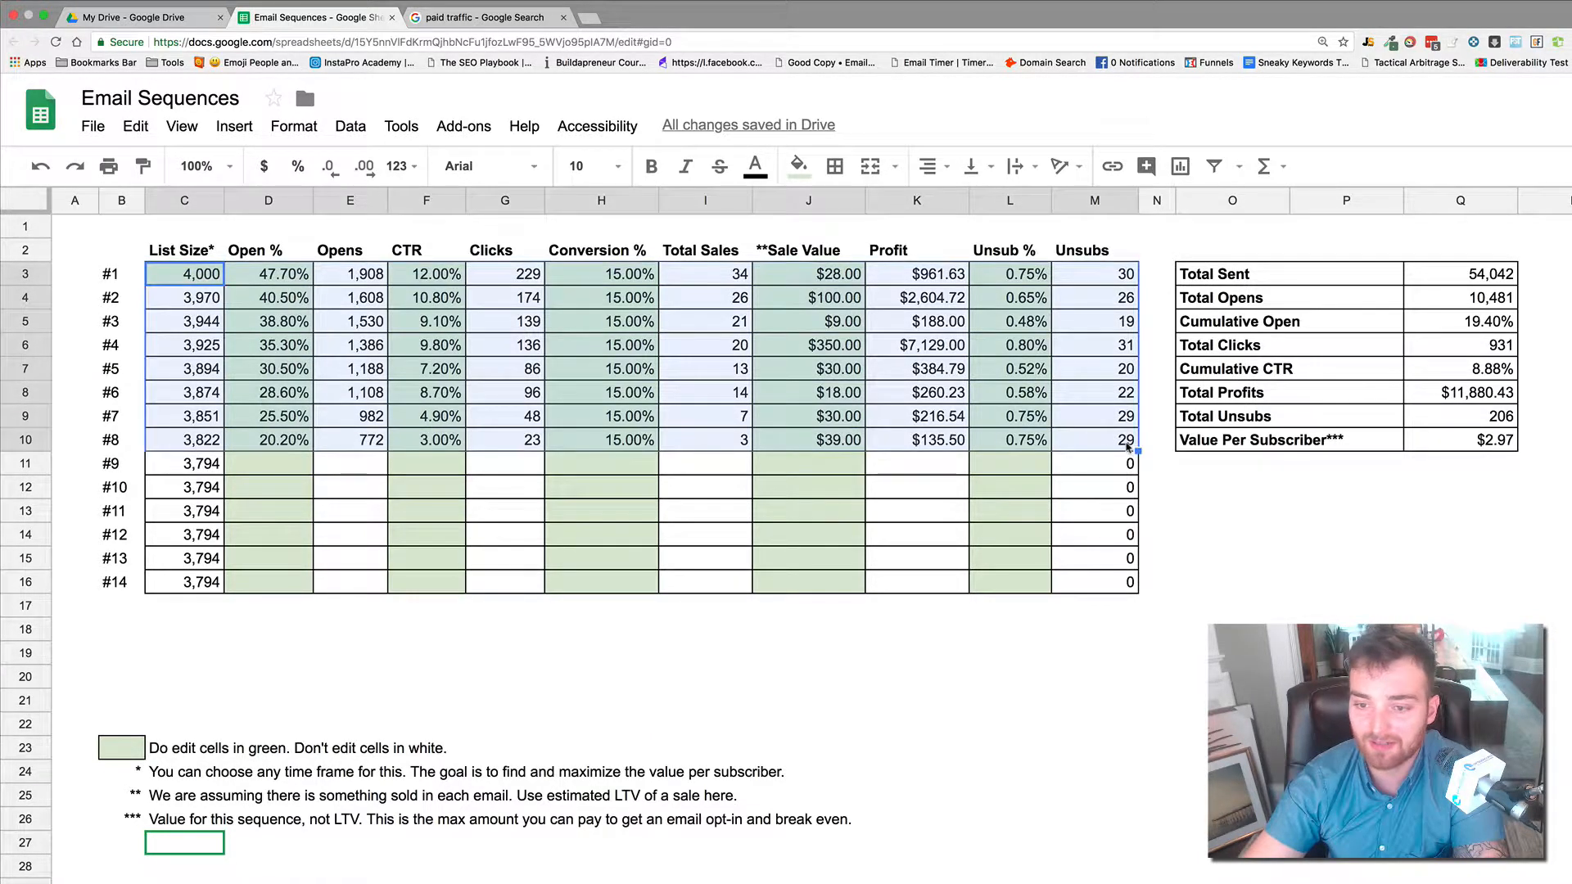
pyautogui.click(96, 244)
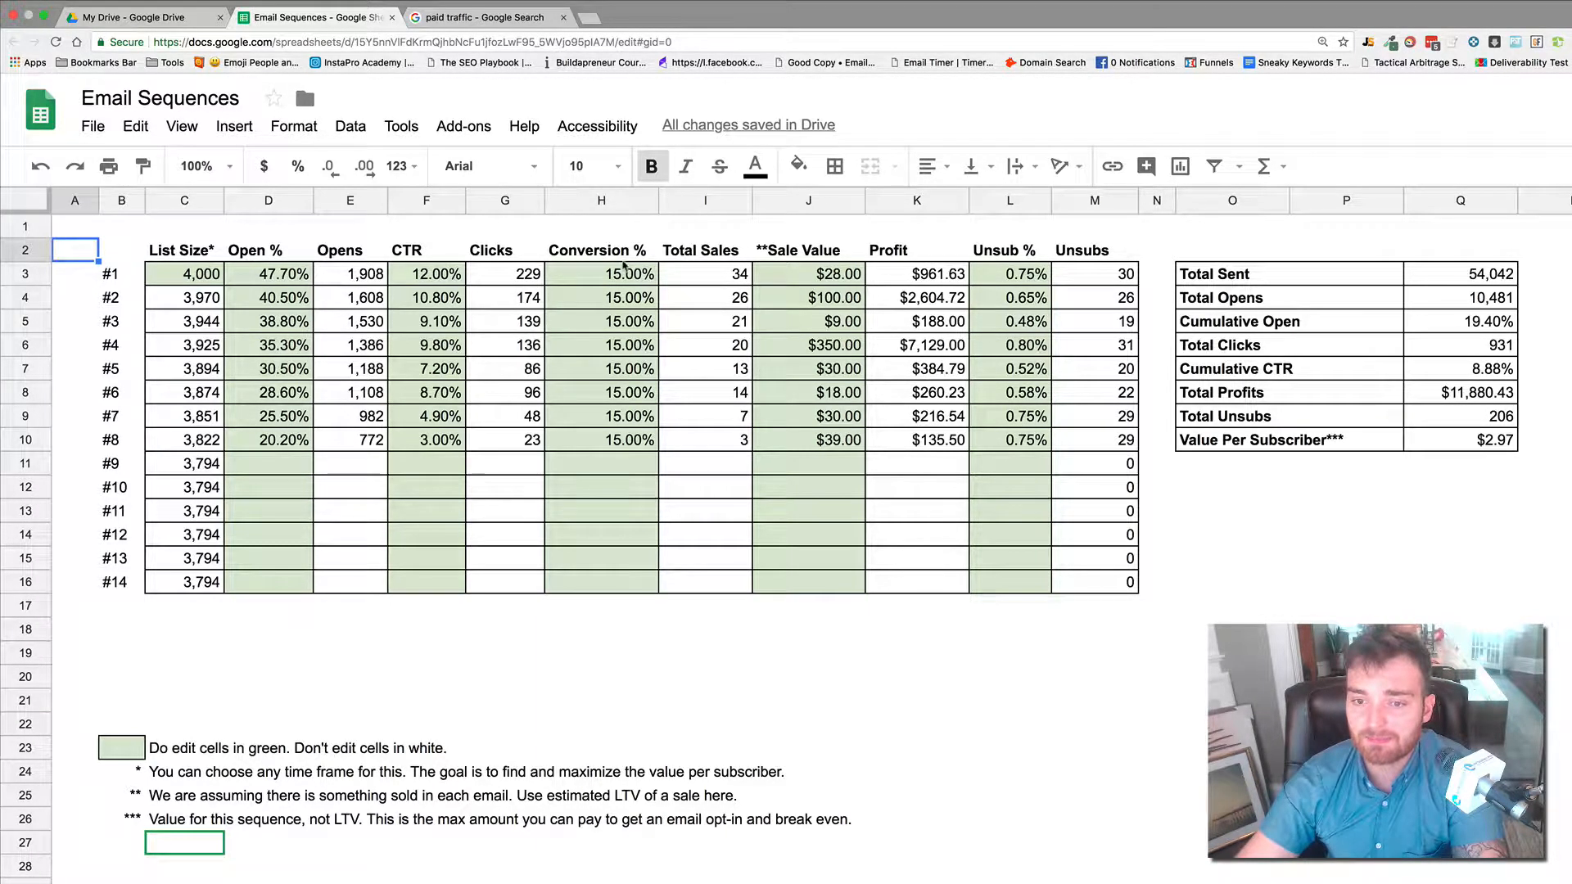
pyautogui.moveTo(624, 277); pyautogui.dragTo(635, 442)
pyautogui.click(1210, 583)
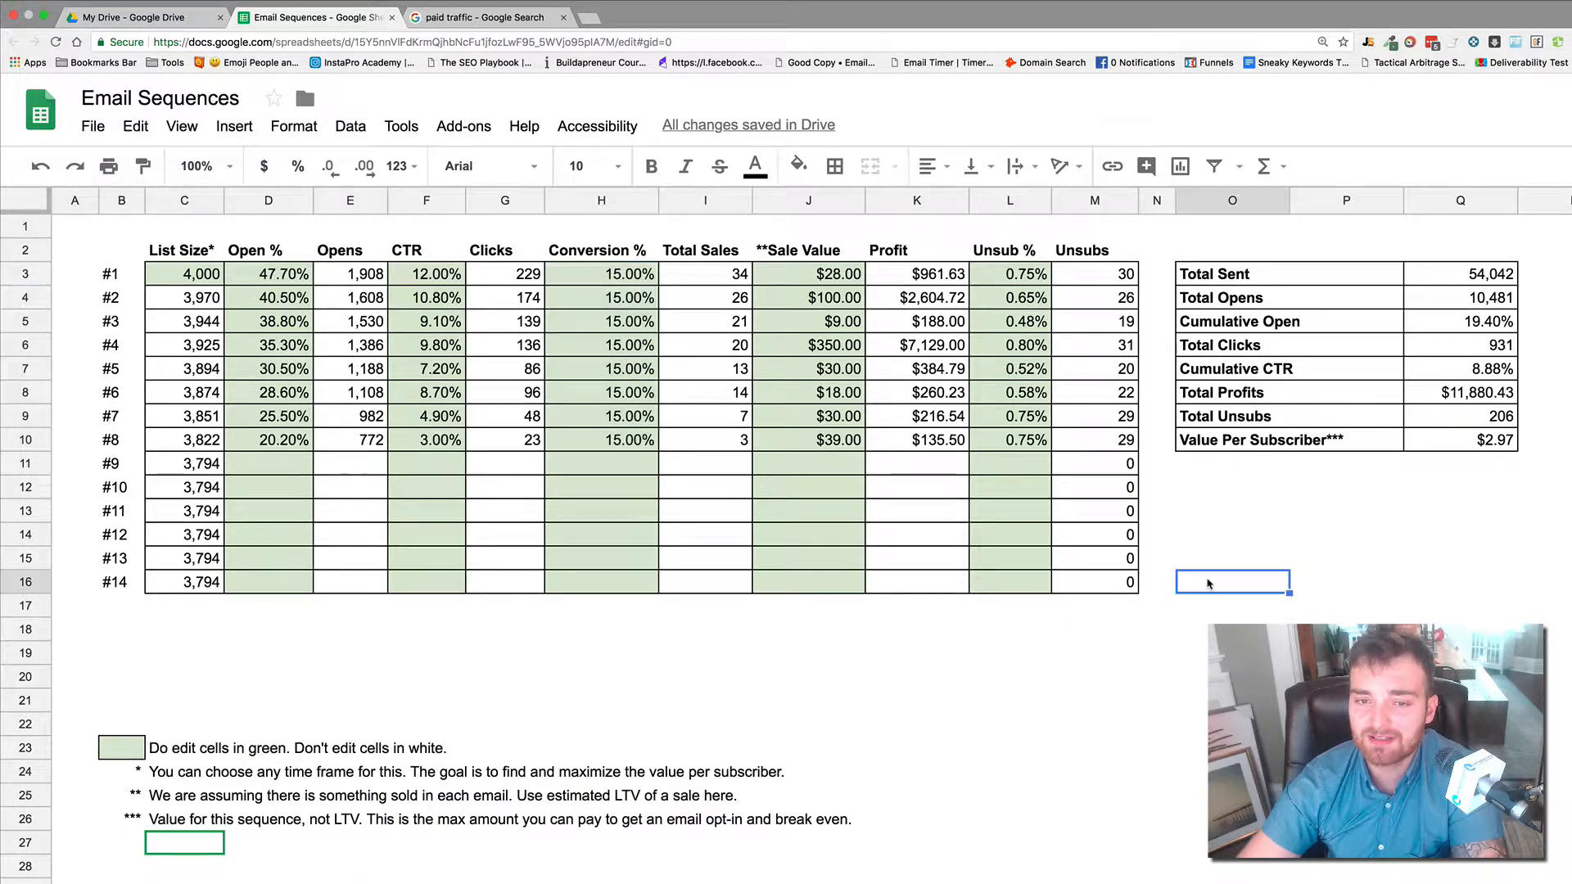
pyautogui.moveTo(829, 276); pyautogui.dragTo(832, 448)
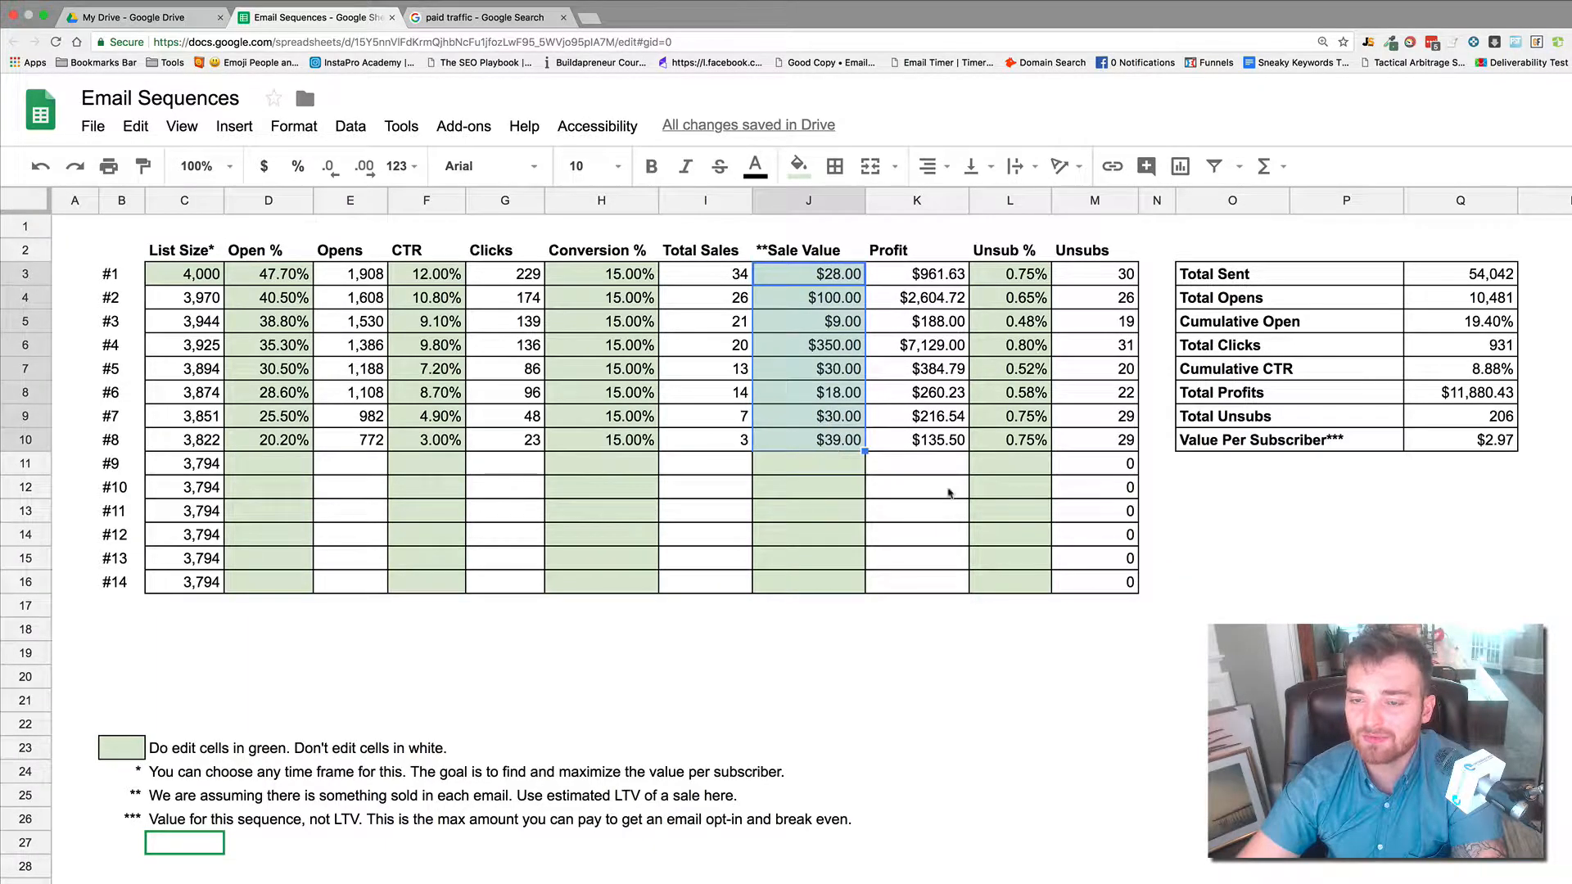
pyautogui.click(1364, 587)
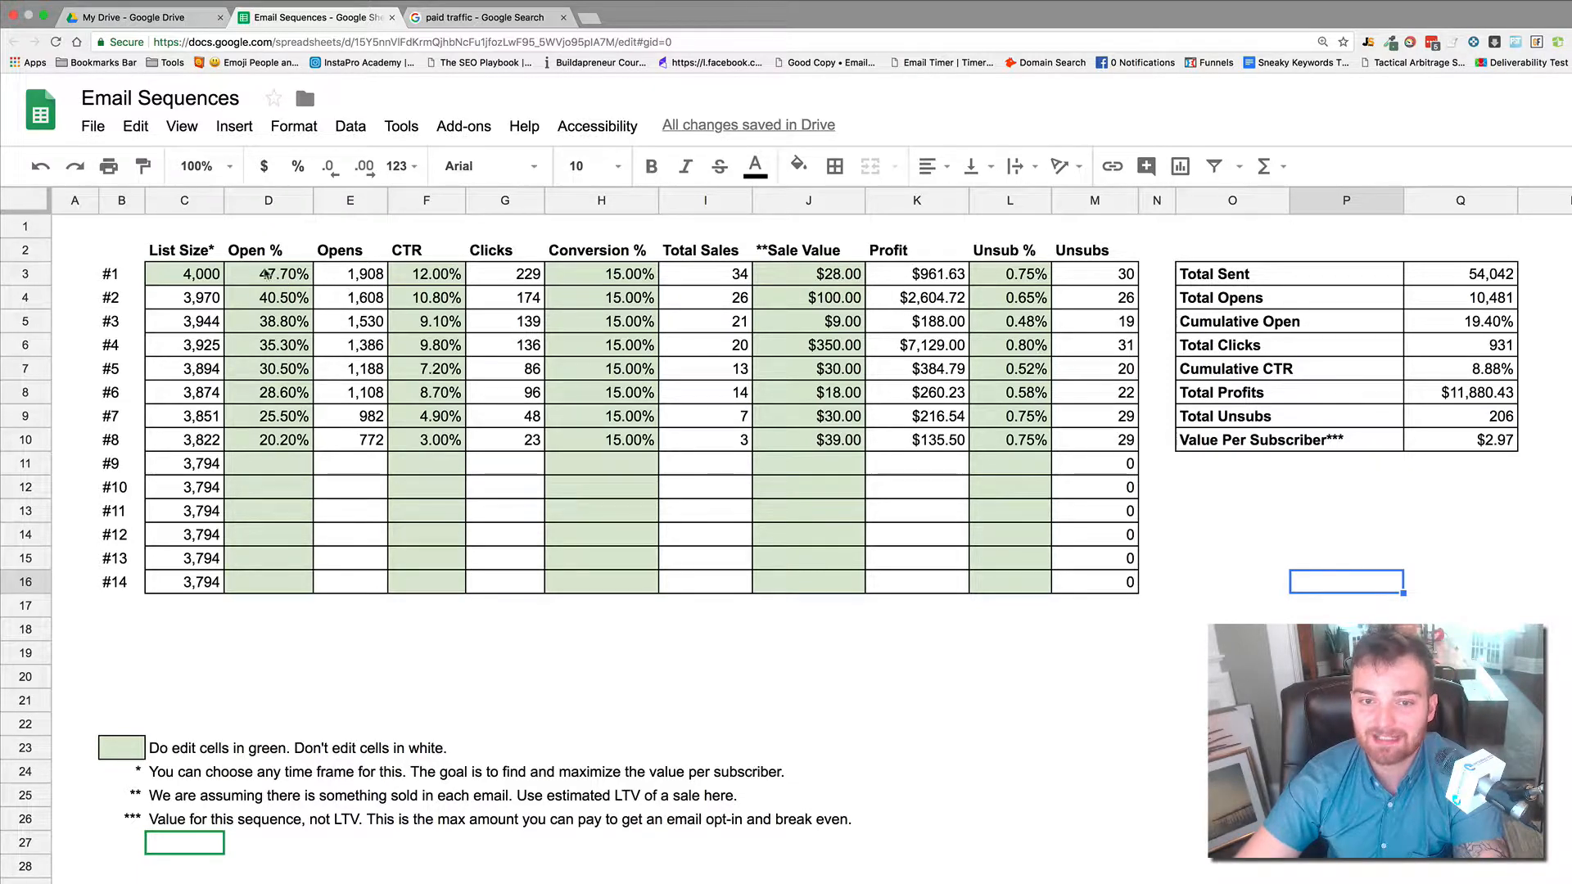
# Inspect the Opens and Clicks formulas for email #1 and the cells they use, leaving both formulas as they are
pyautogui.doubleClick(346, 279)
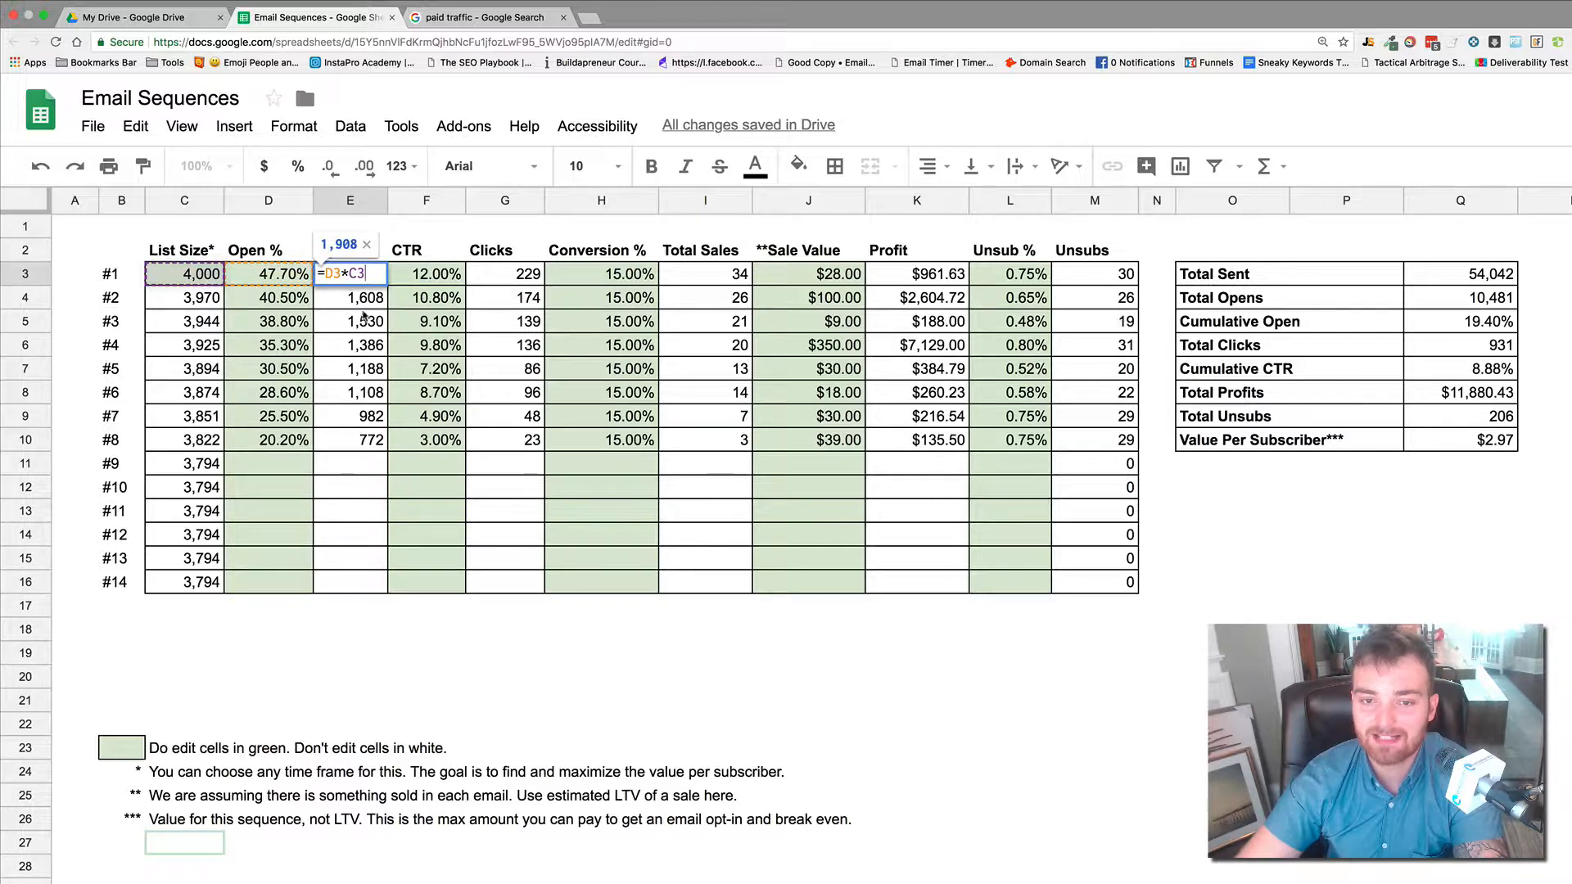
pyautogui.press('Return')
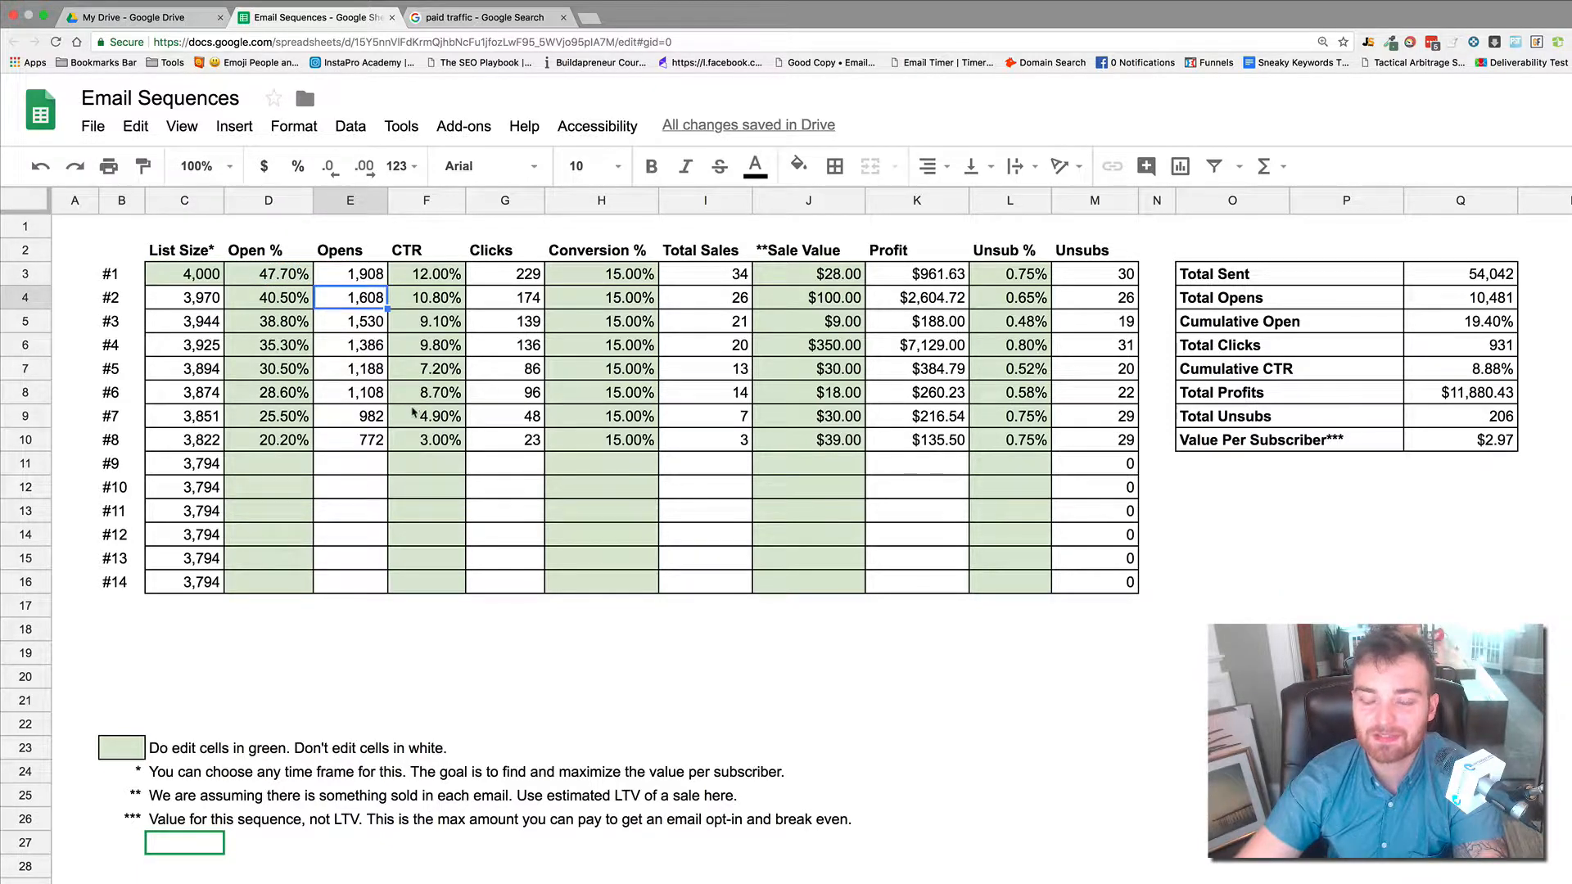
pyautogui.click(434, 279)
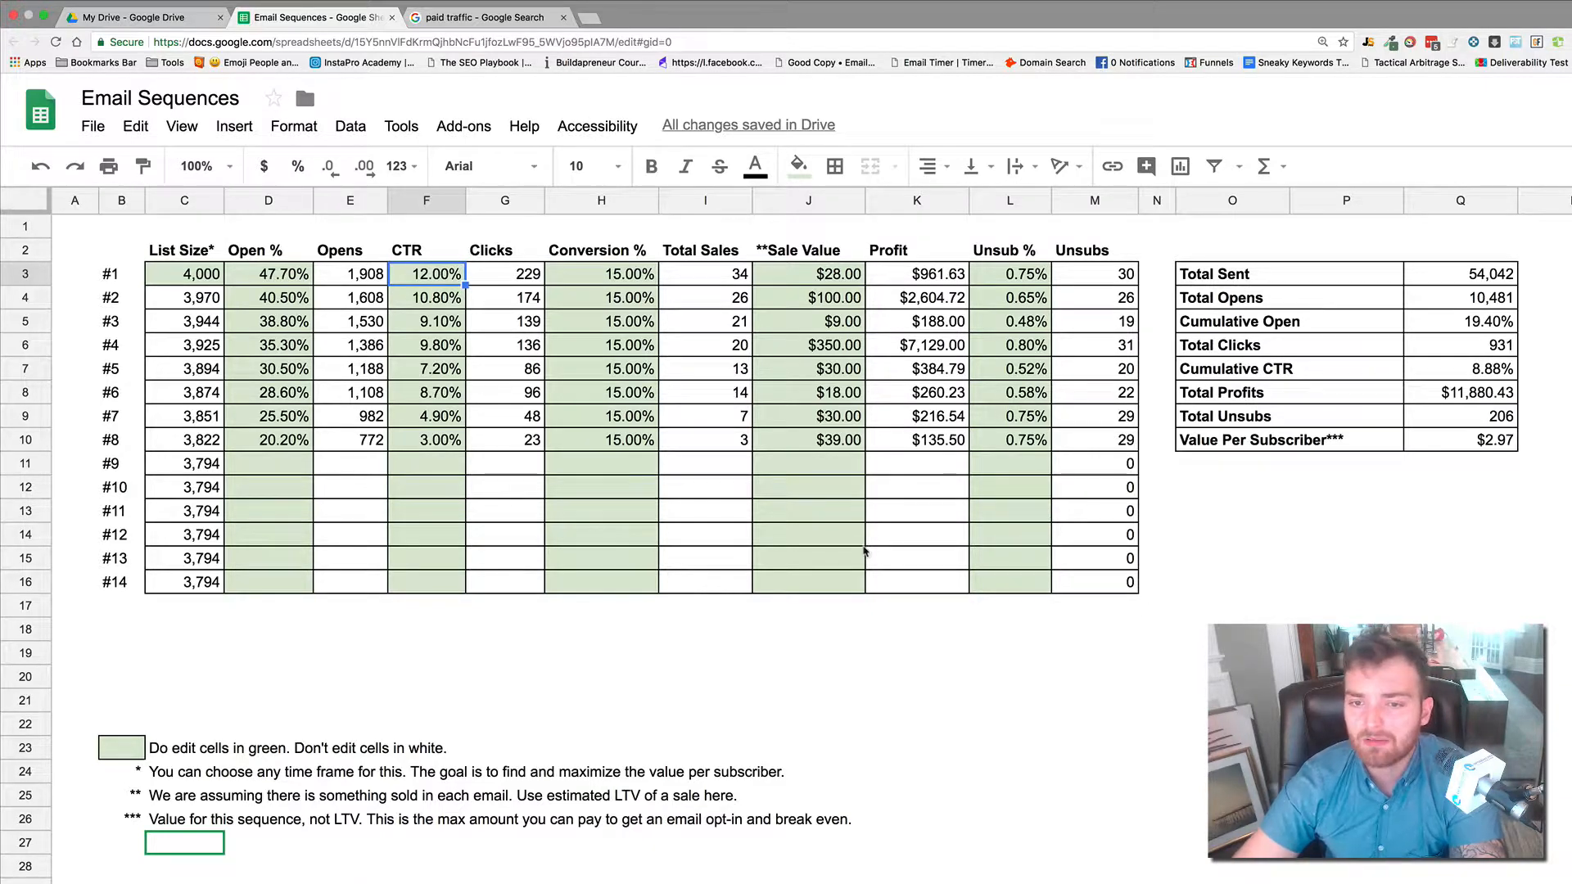
pyautogui.click(528, 281)
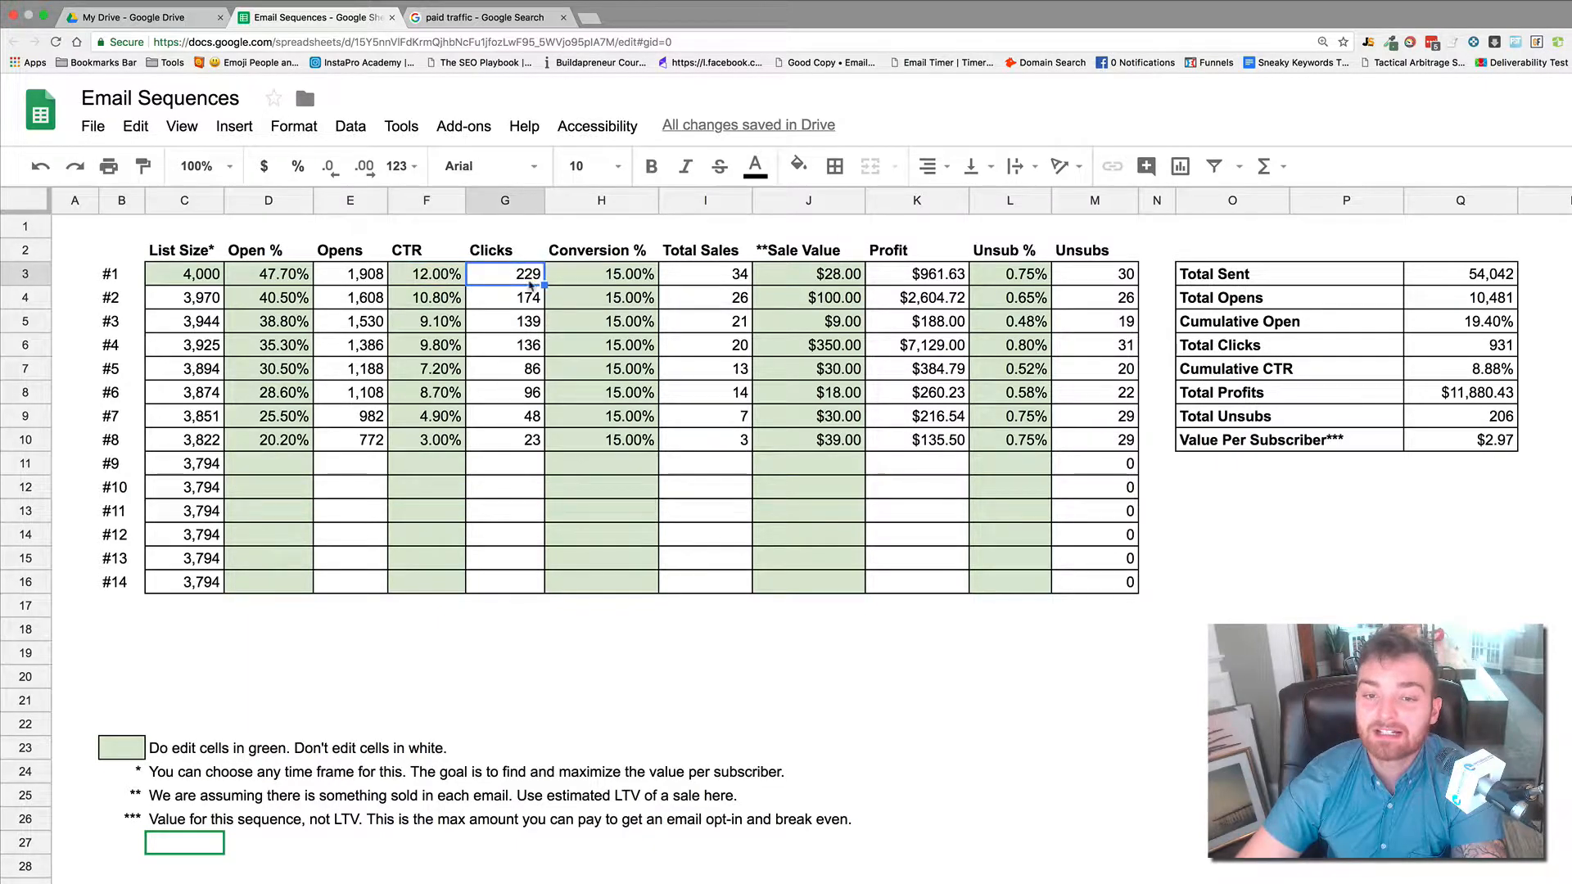
pyautogui.click(425, 278)
pyautogui.click(385, 278)
pyautogui.doubleClick(510, 280)
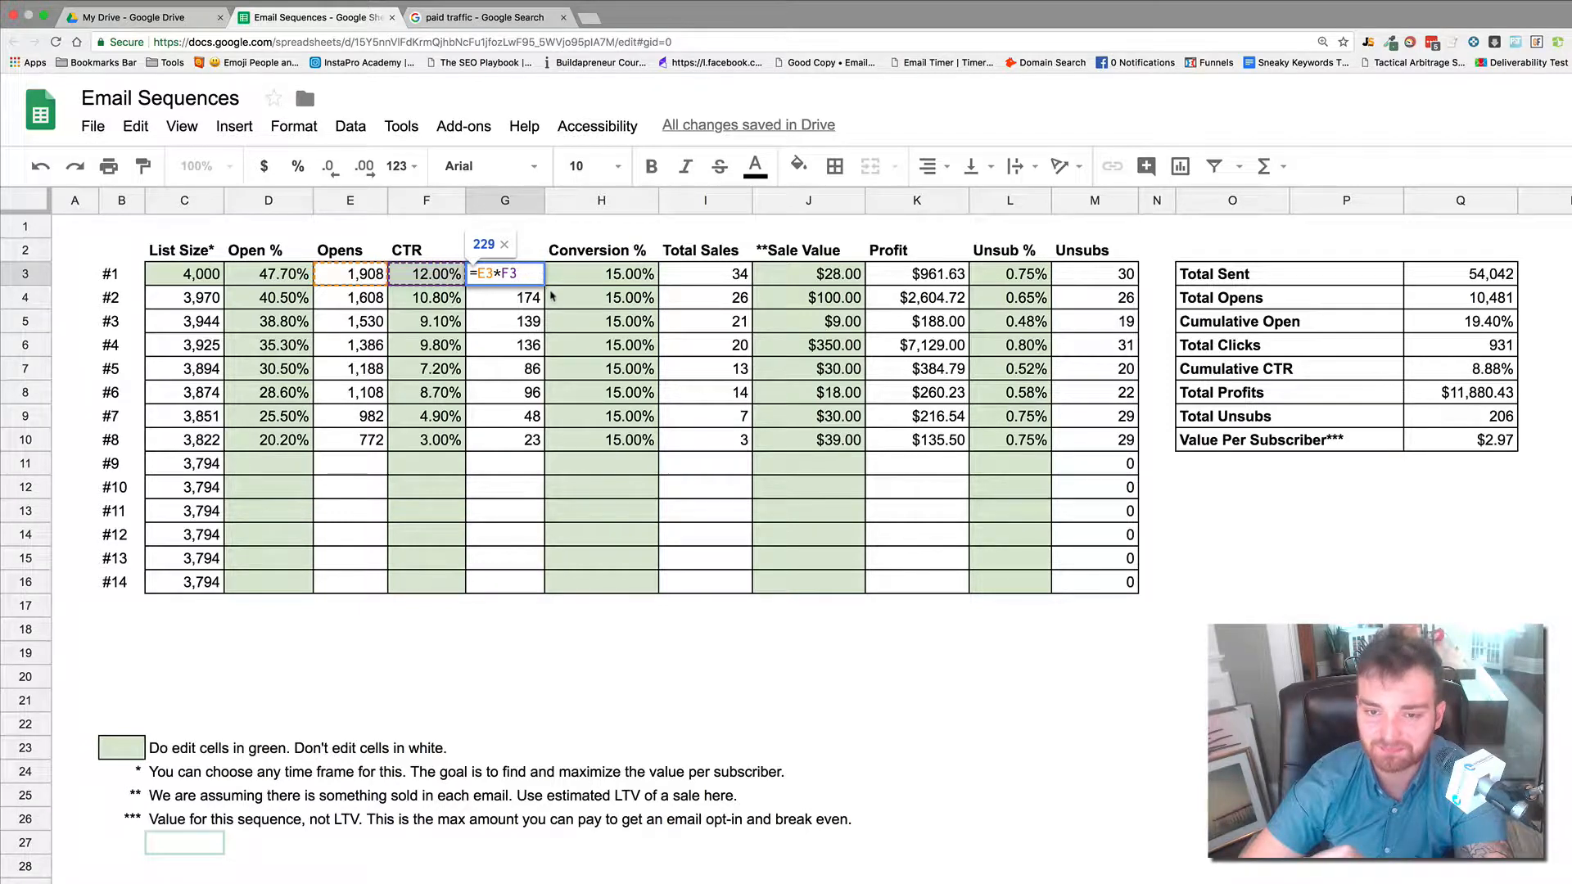
pyautogui.press('Escape')
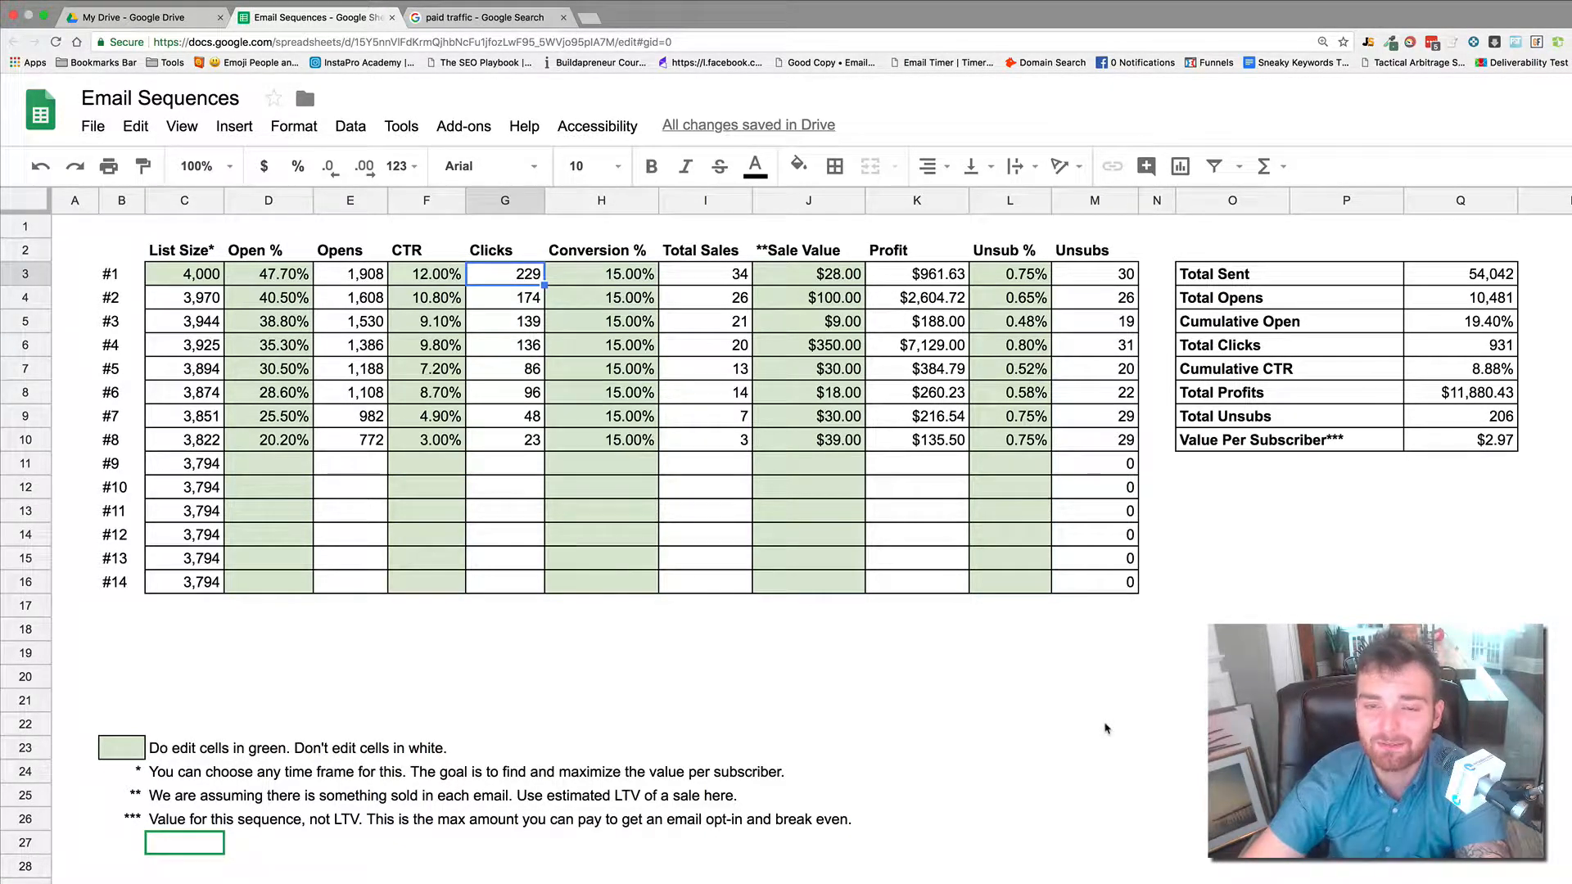
# Review email #1's Conversion %, Clicks, Total Sales, Sale Value, Unsub % and Unsubs
pyautogui.click(614, 279)
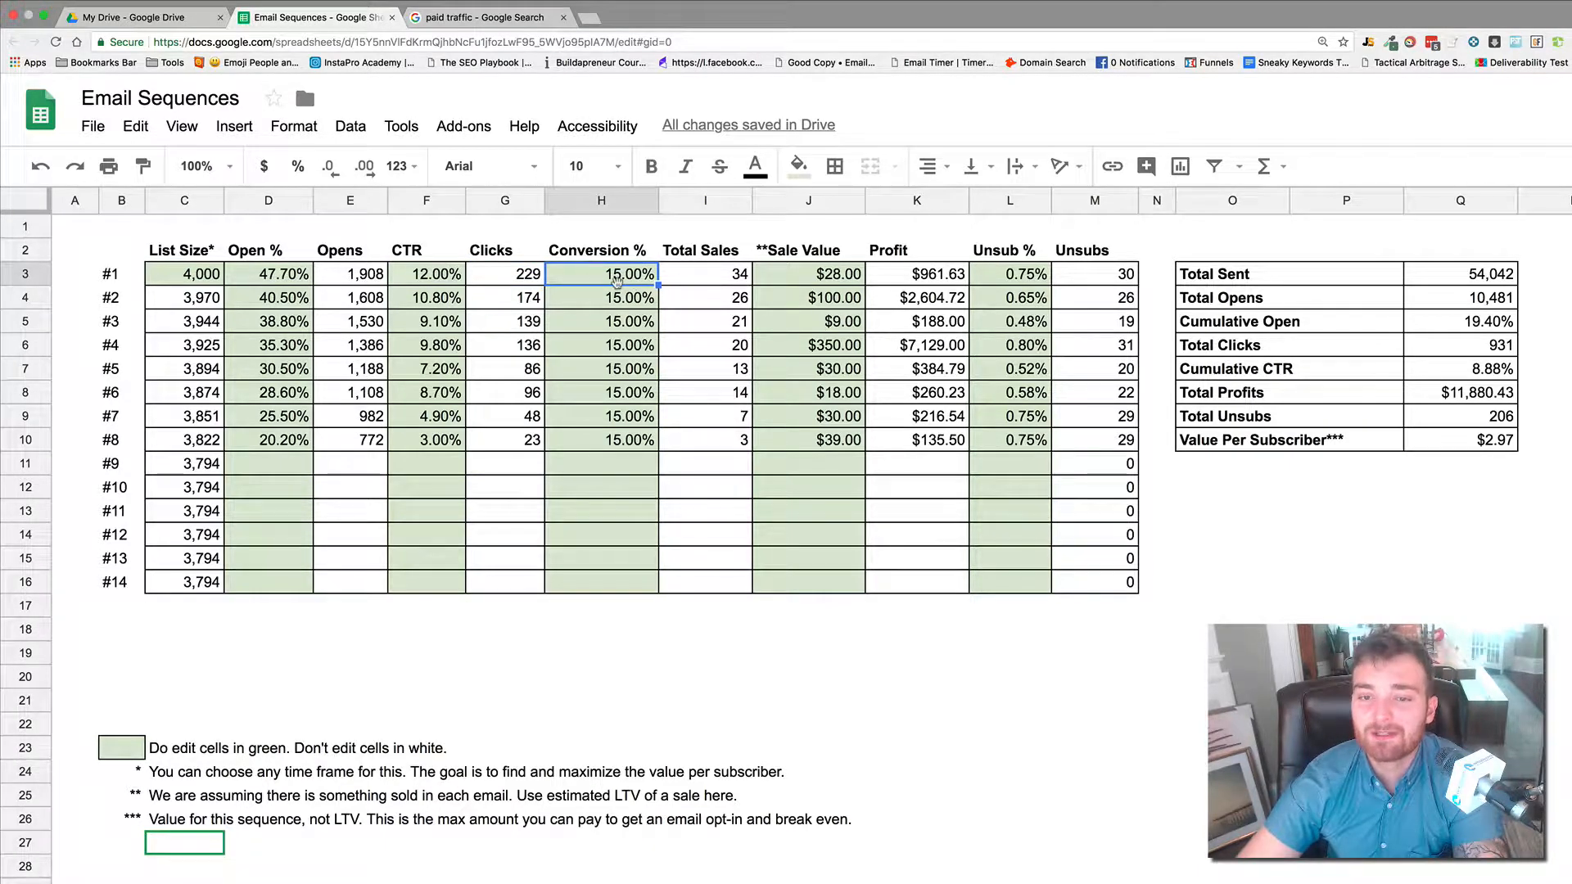
pyautogui.click(540, 278)
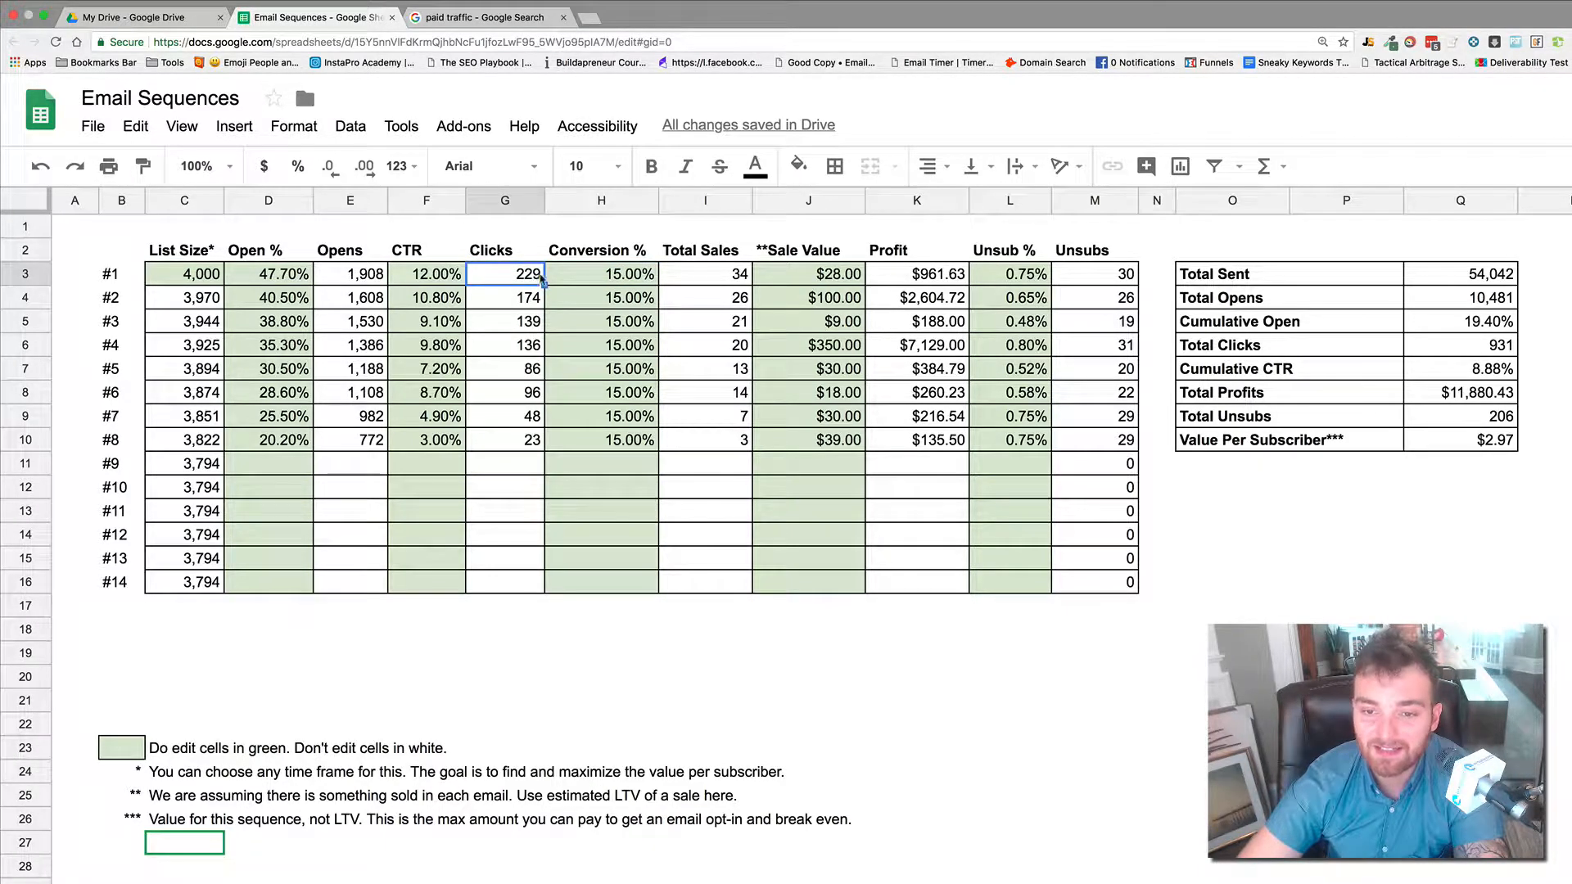
pyautogui.click(713, 279)
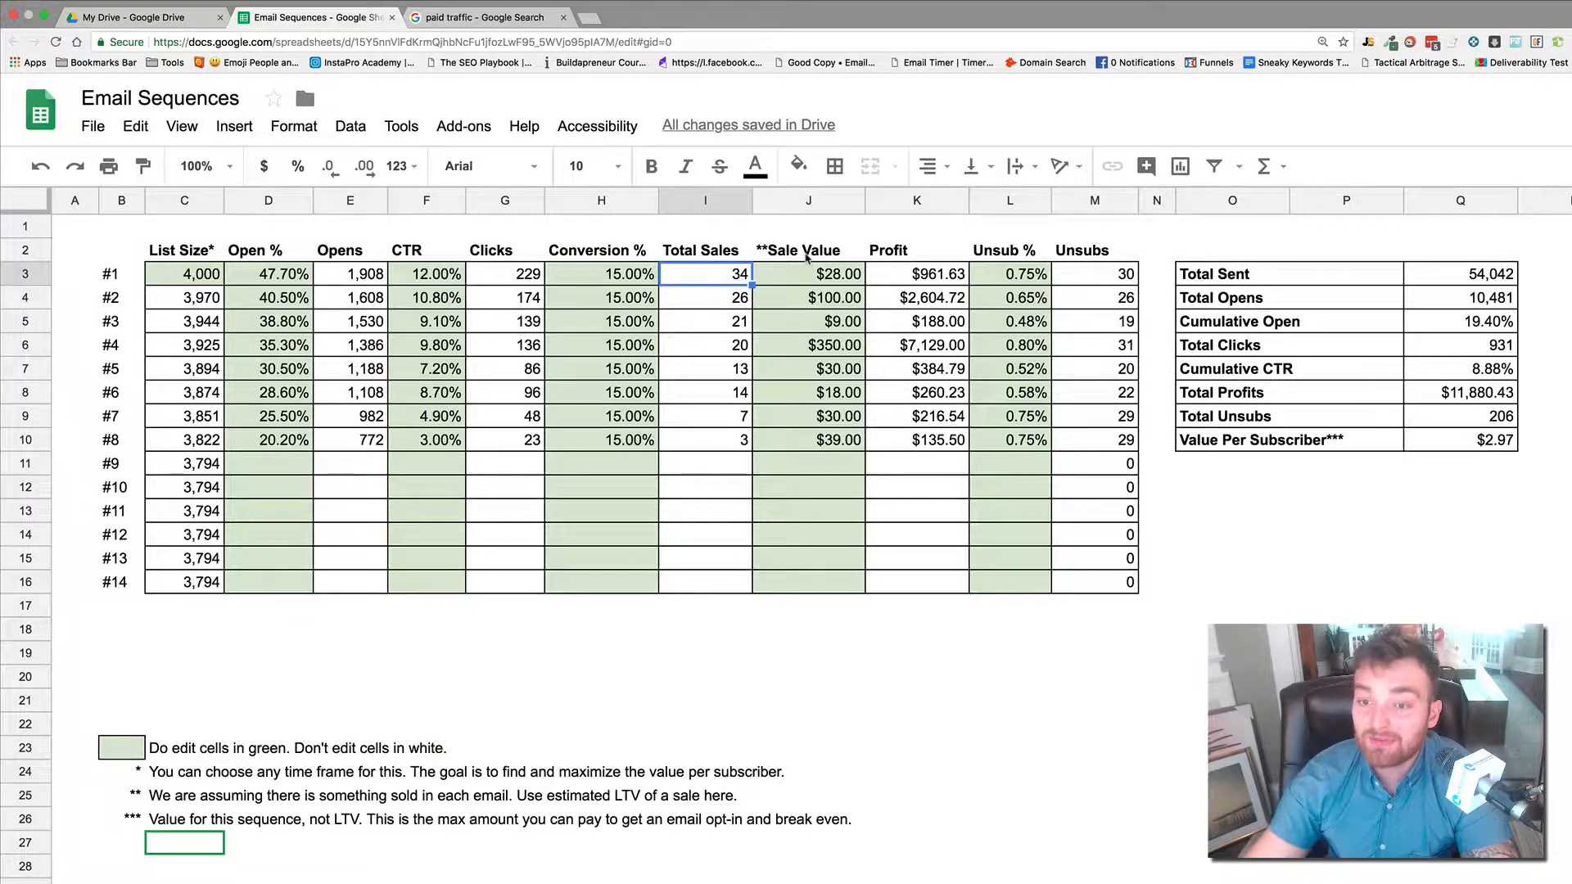
pyautogui.click(845, 277)
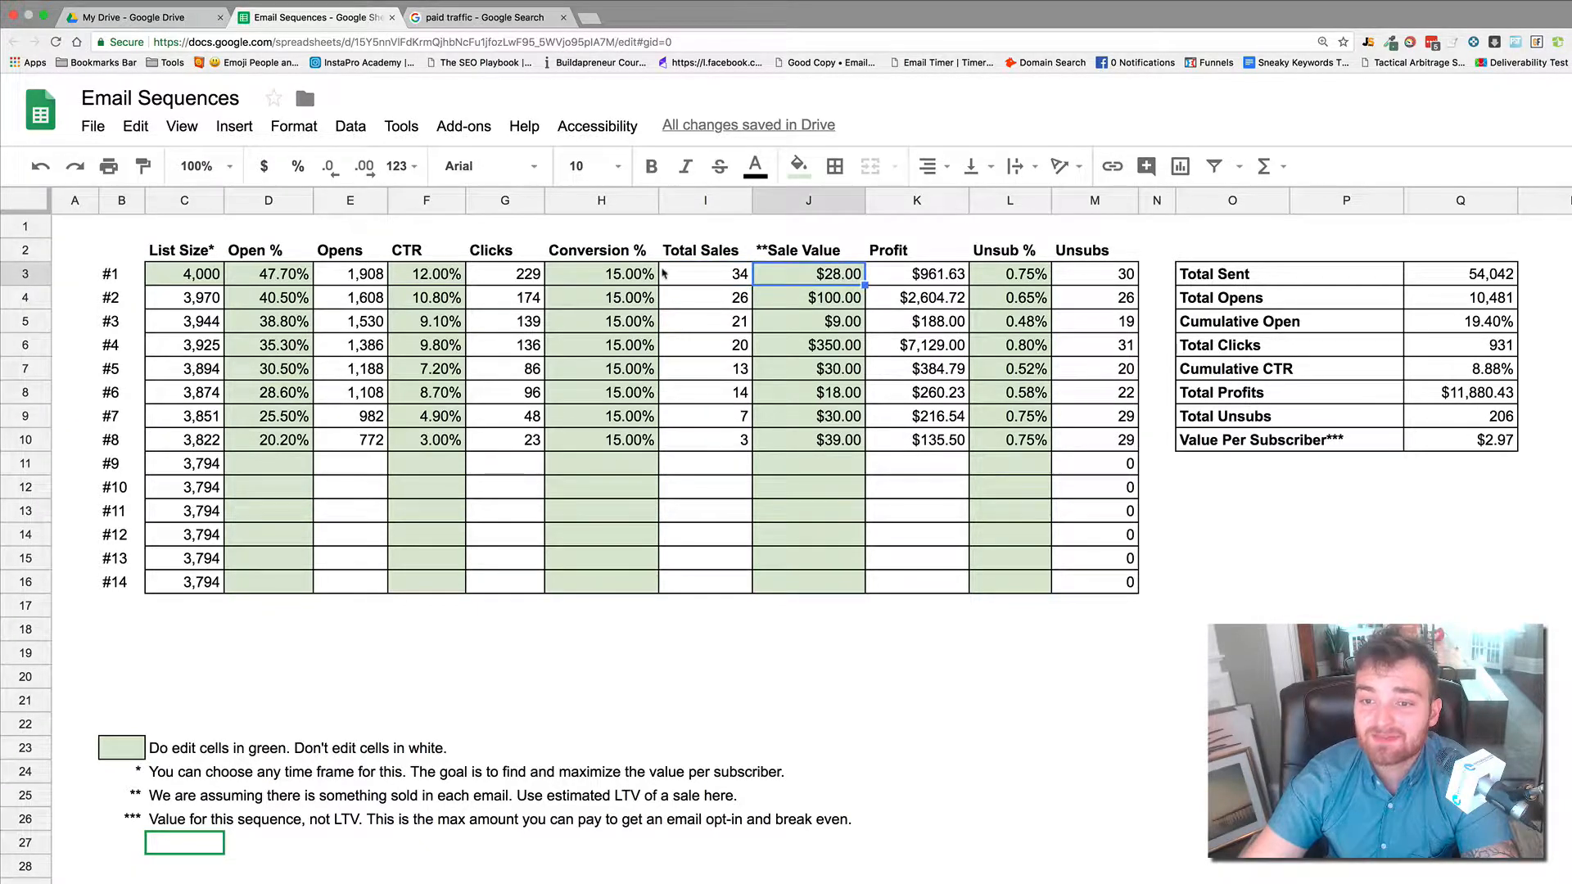
pyautogui.click(706, 273)
pyautogui.click(1013, 275)
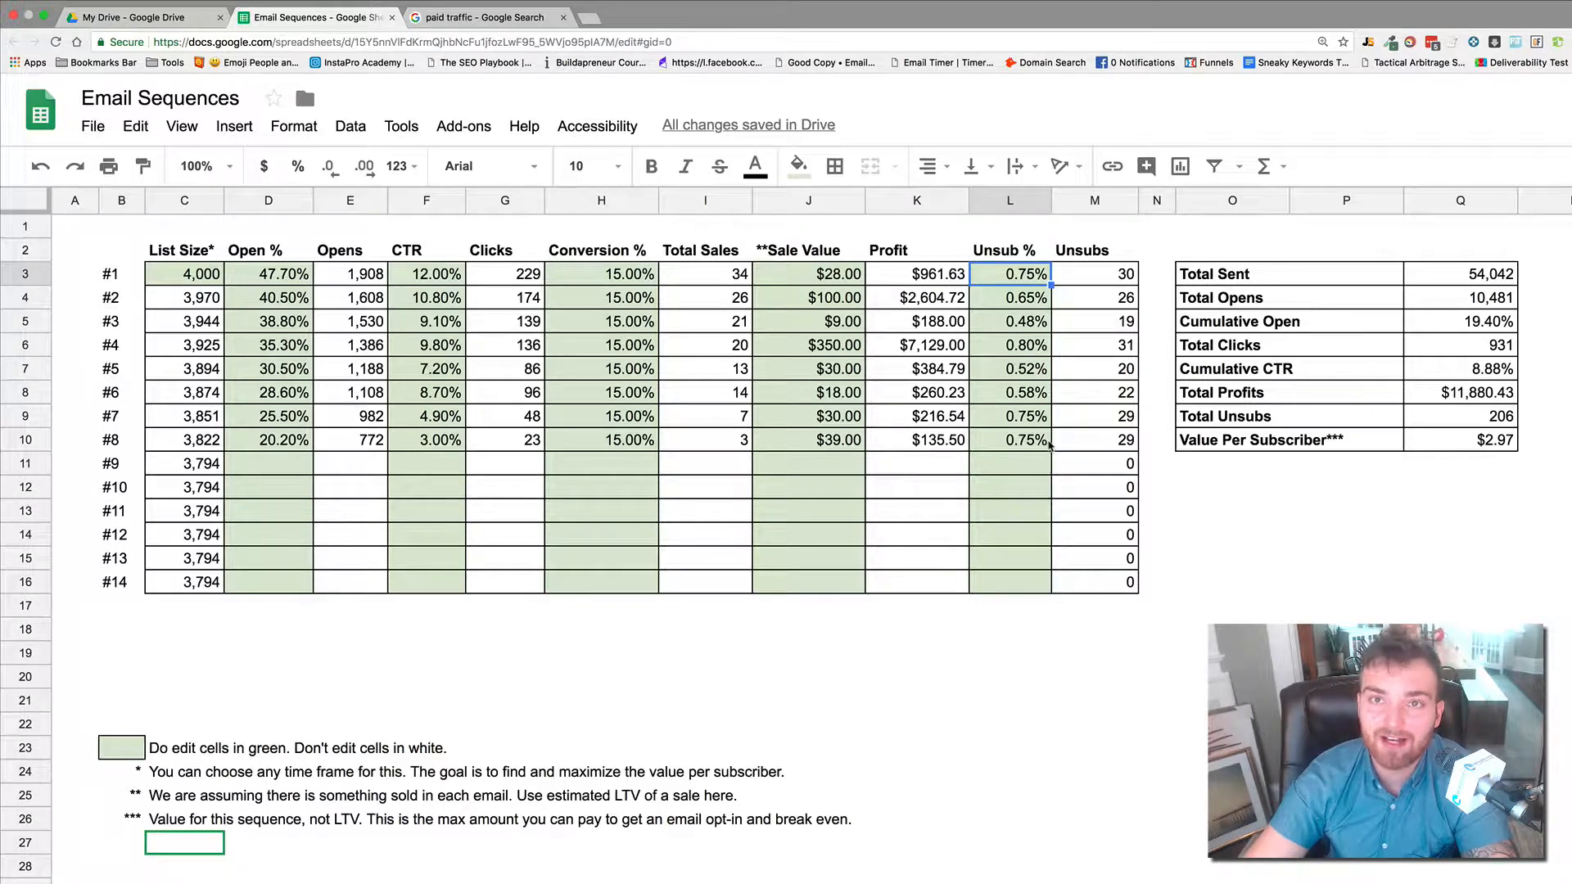
pyautogui.click(1112, 278)
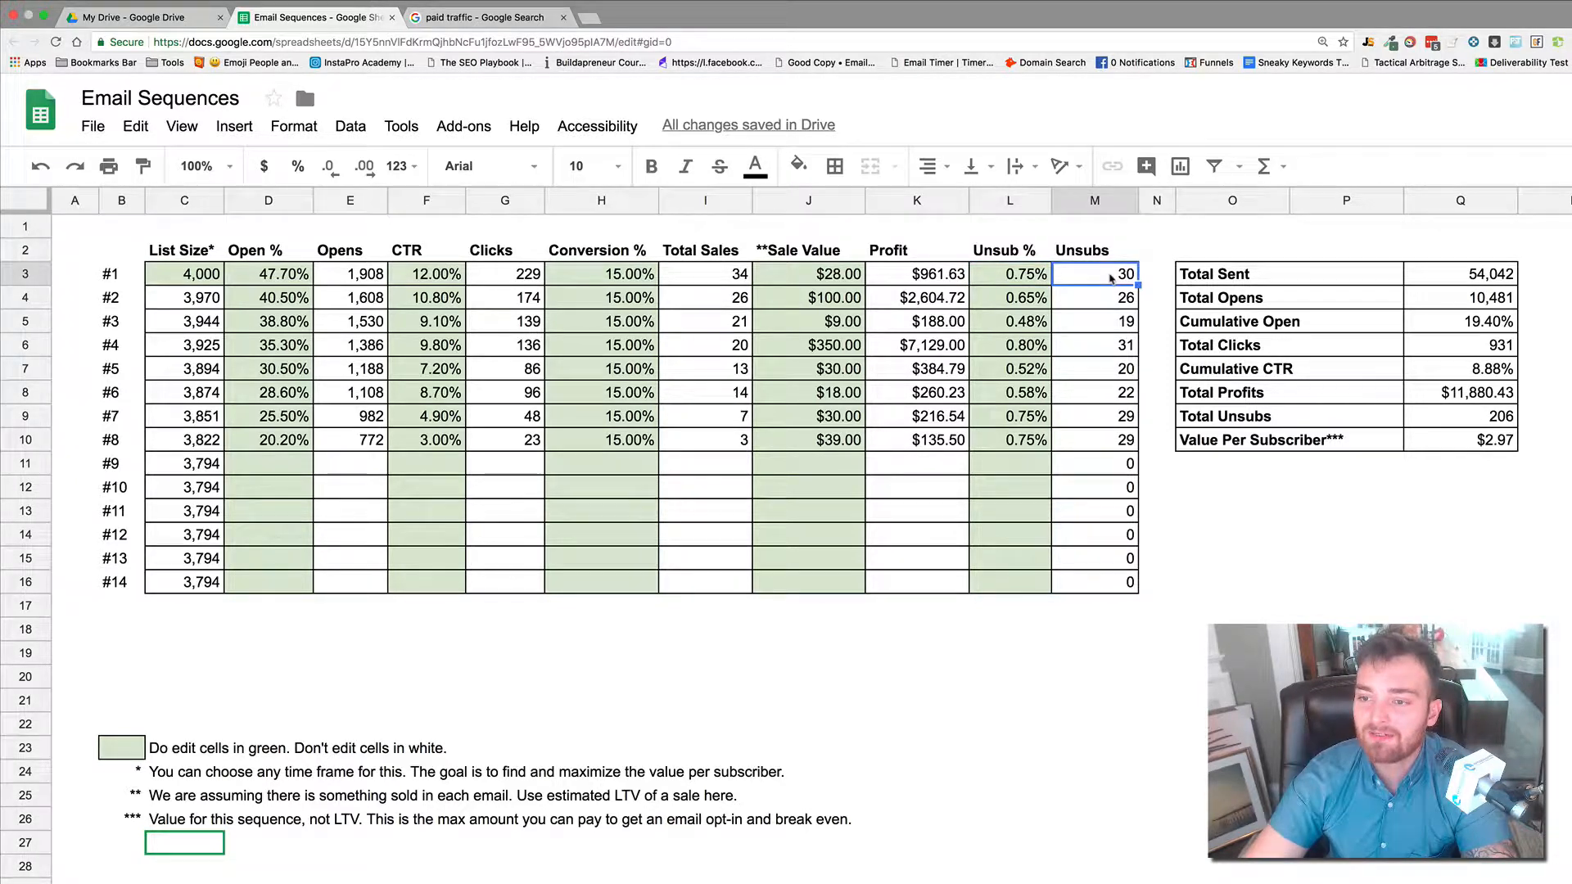
# Set the List Size for email #1 to 100 as a test
pyautogui.click(181, 276)
pyautogui.write('100')
pyautogui.press('Return')
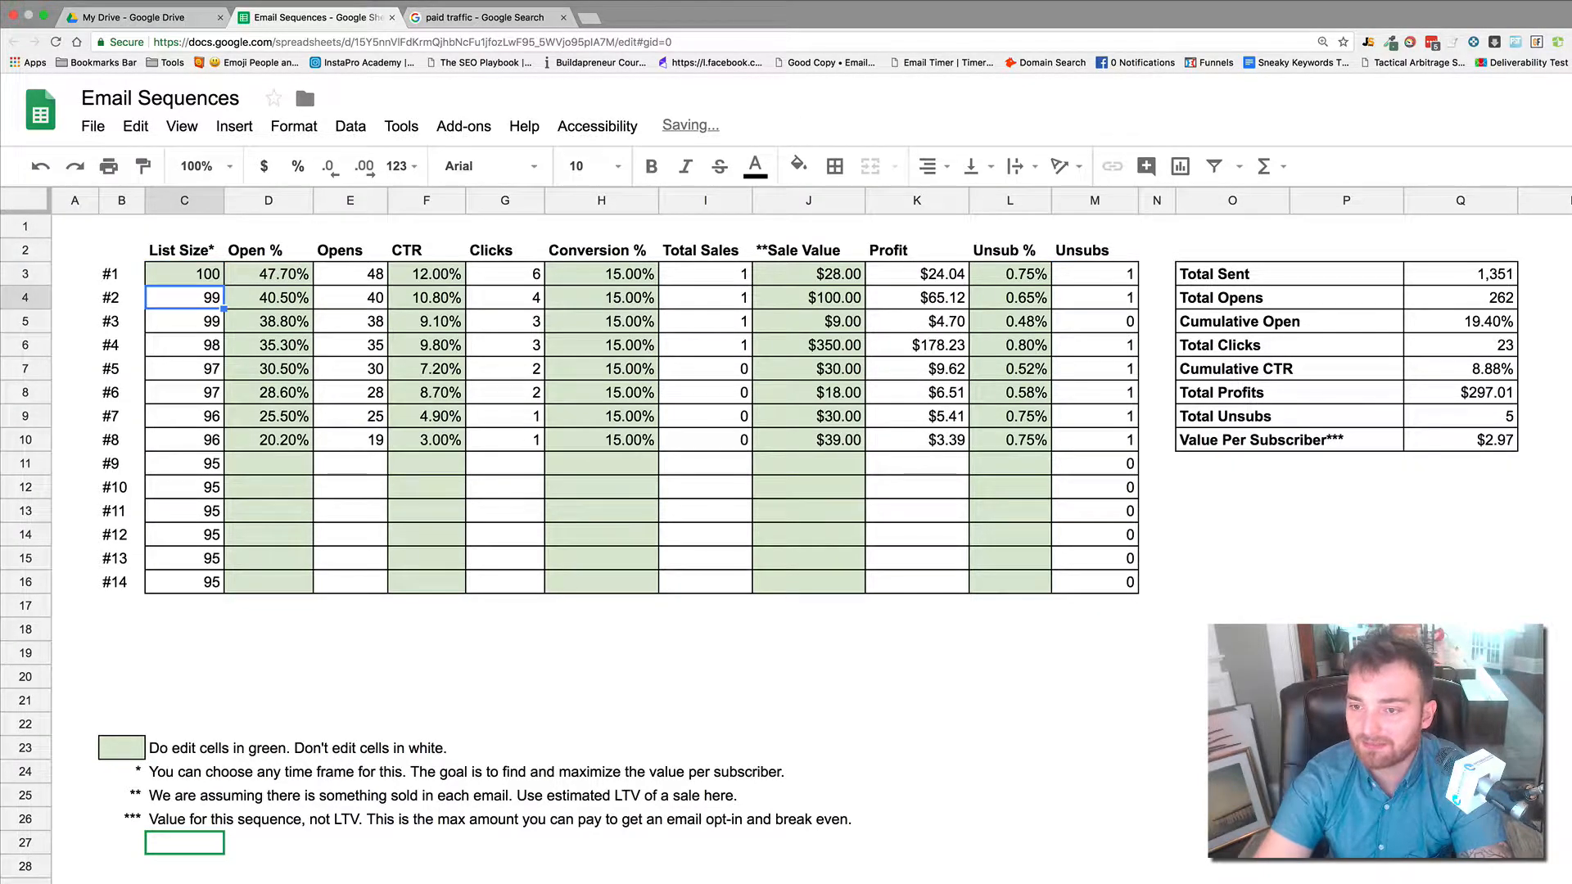
# Set the List Size for email #1 to 1,000 and check Value Per Subscriber
pyautogui.click(181, 276)
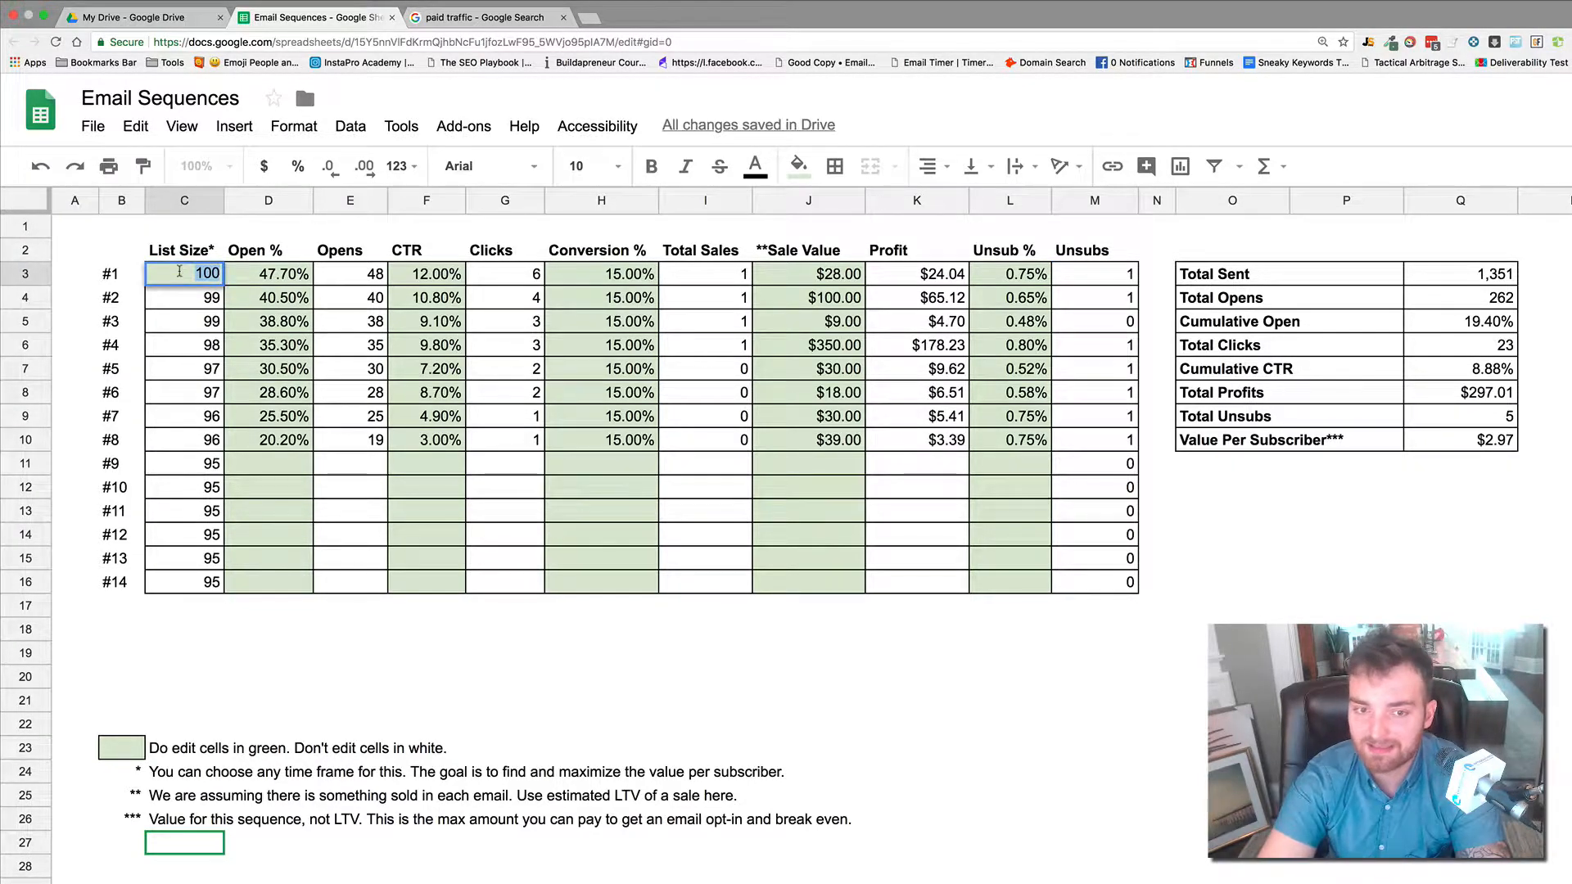
pyautogui.write('1,000')
pyautogui.press('Return')
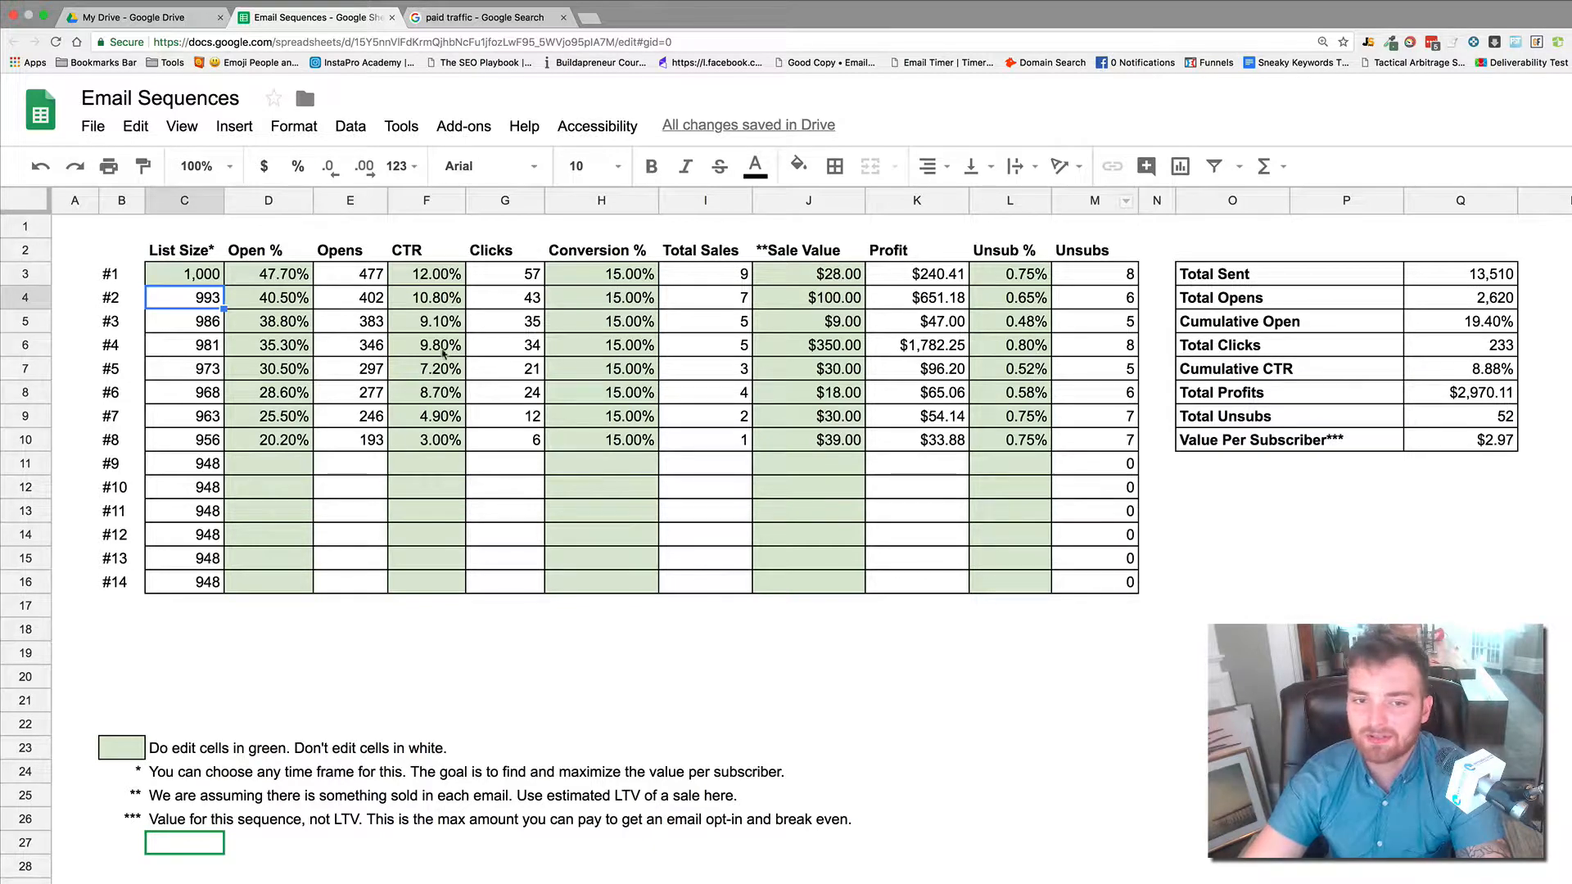
pyautogui.click(202, 278)
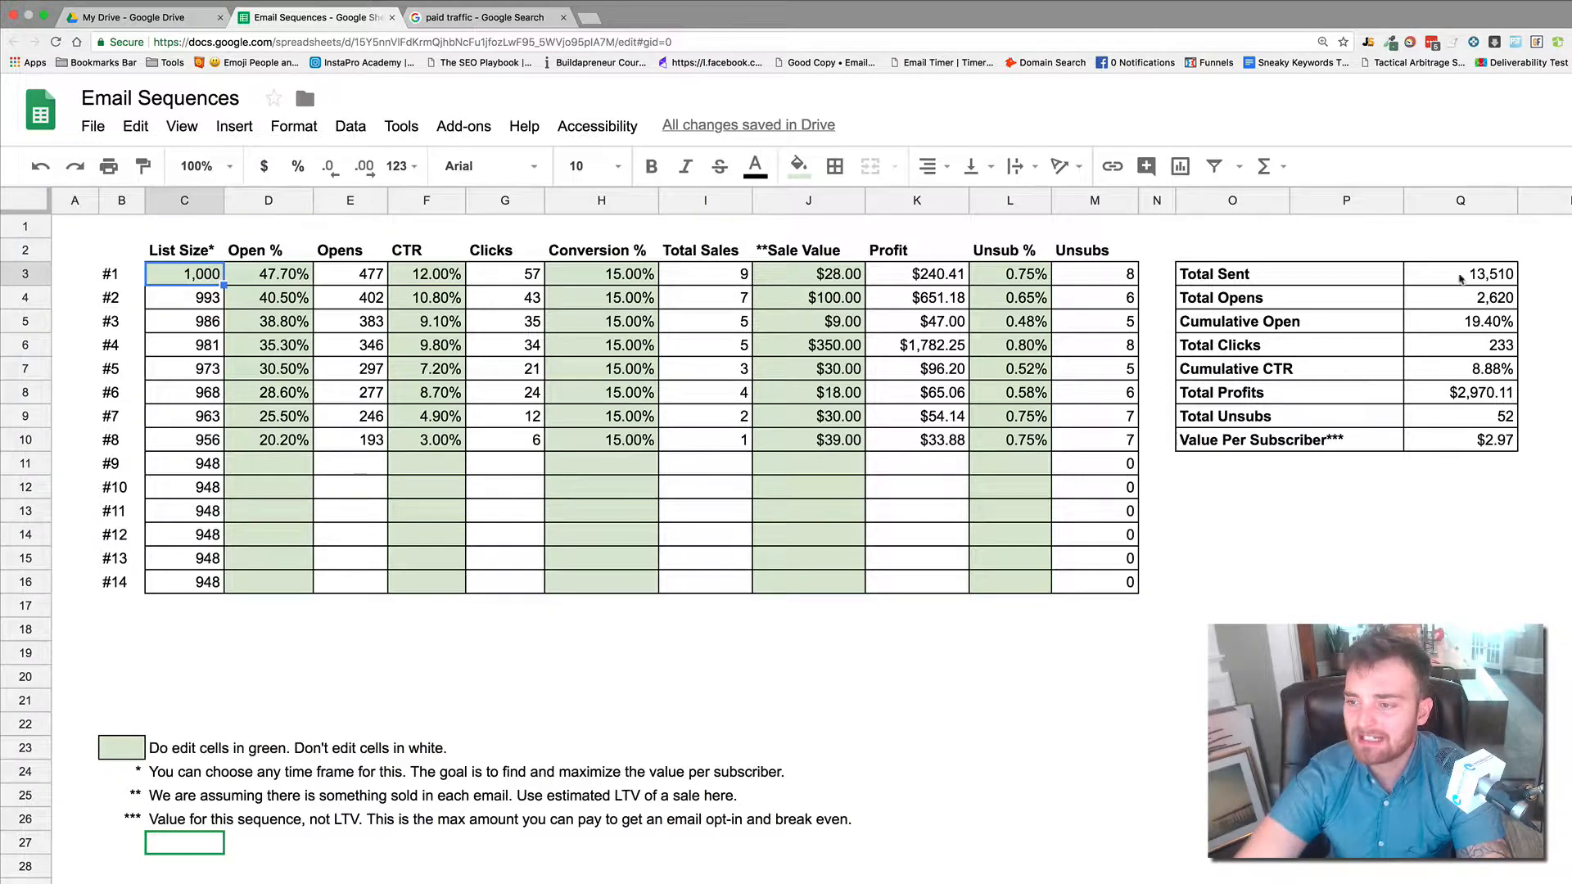
pyautogui.click(1512, 443)
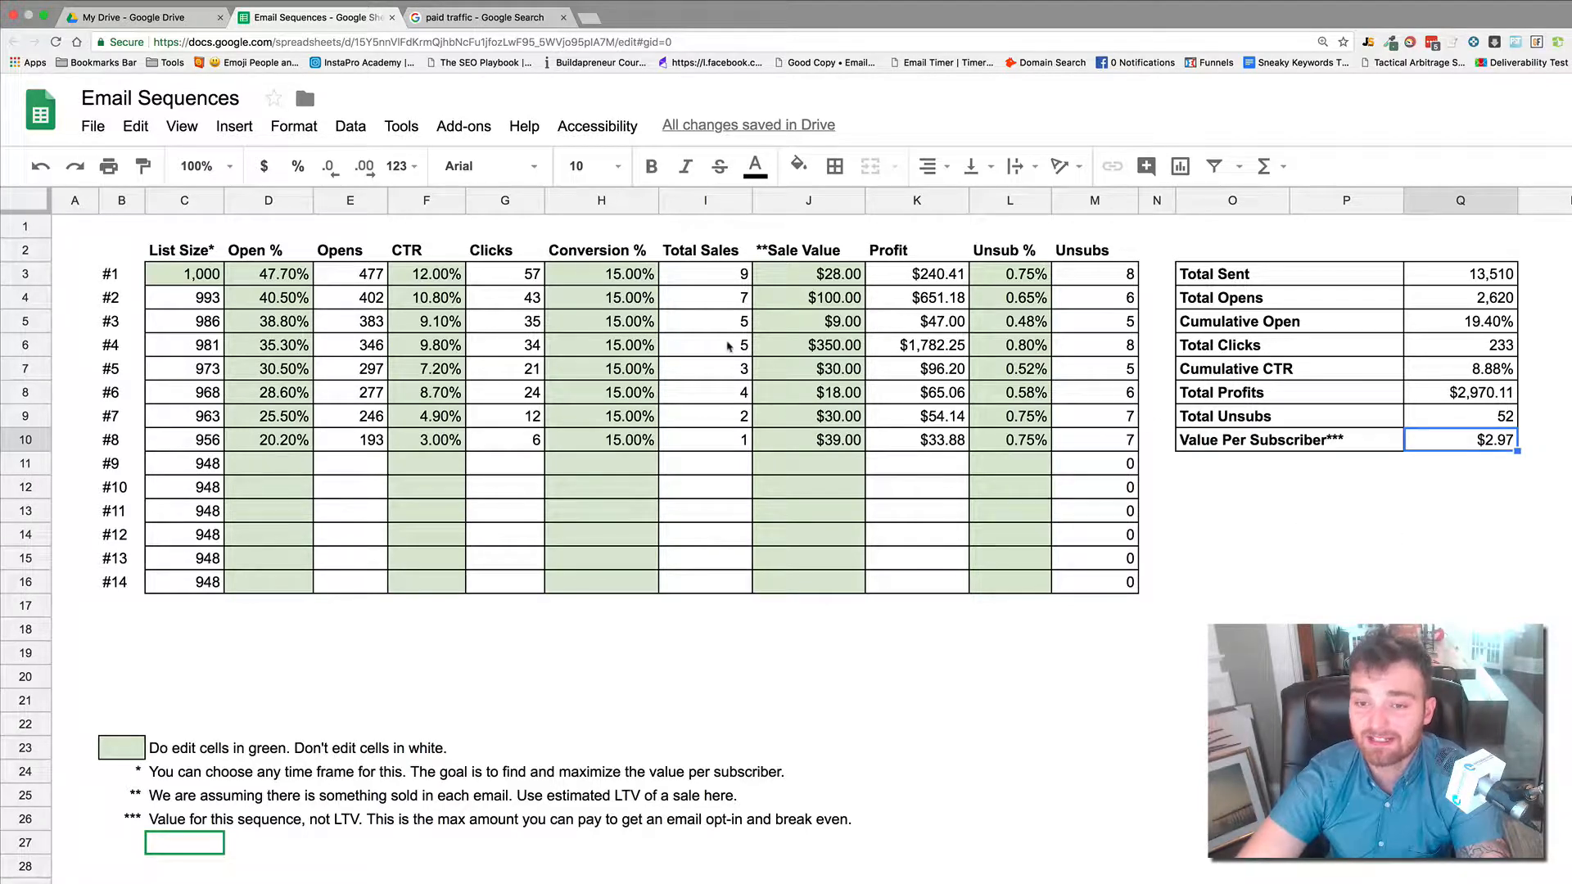
pyautogui.scroll(3, 474, 302)
pyautogui.scroll(-1, 472, 302)
pyautogui.scroll(-2, 472, 301)
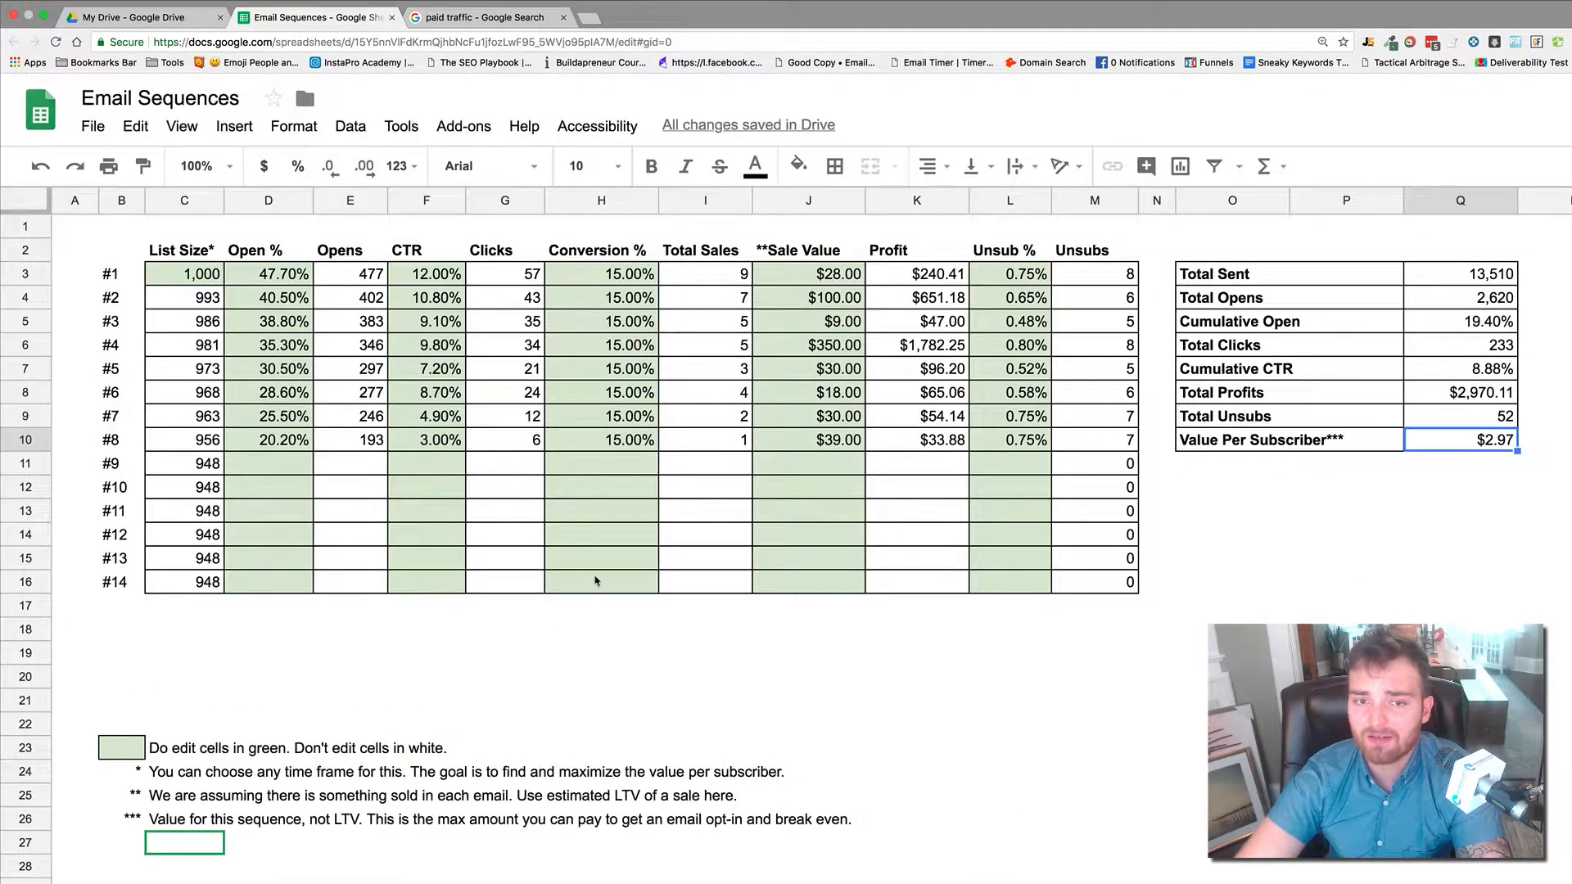
# Set the CTR for email #1 to 6% to test a lower click rate
pyautogui.doubleClick(437, 273)
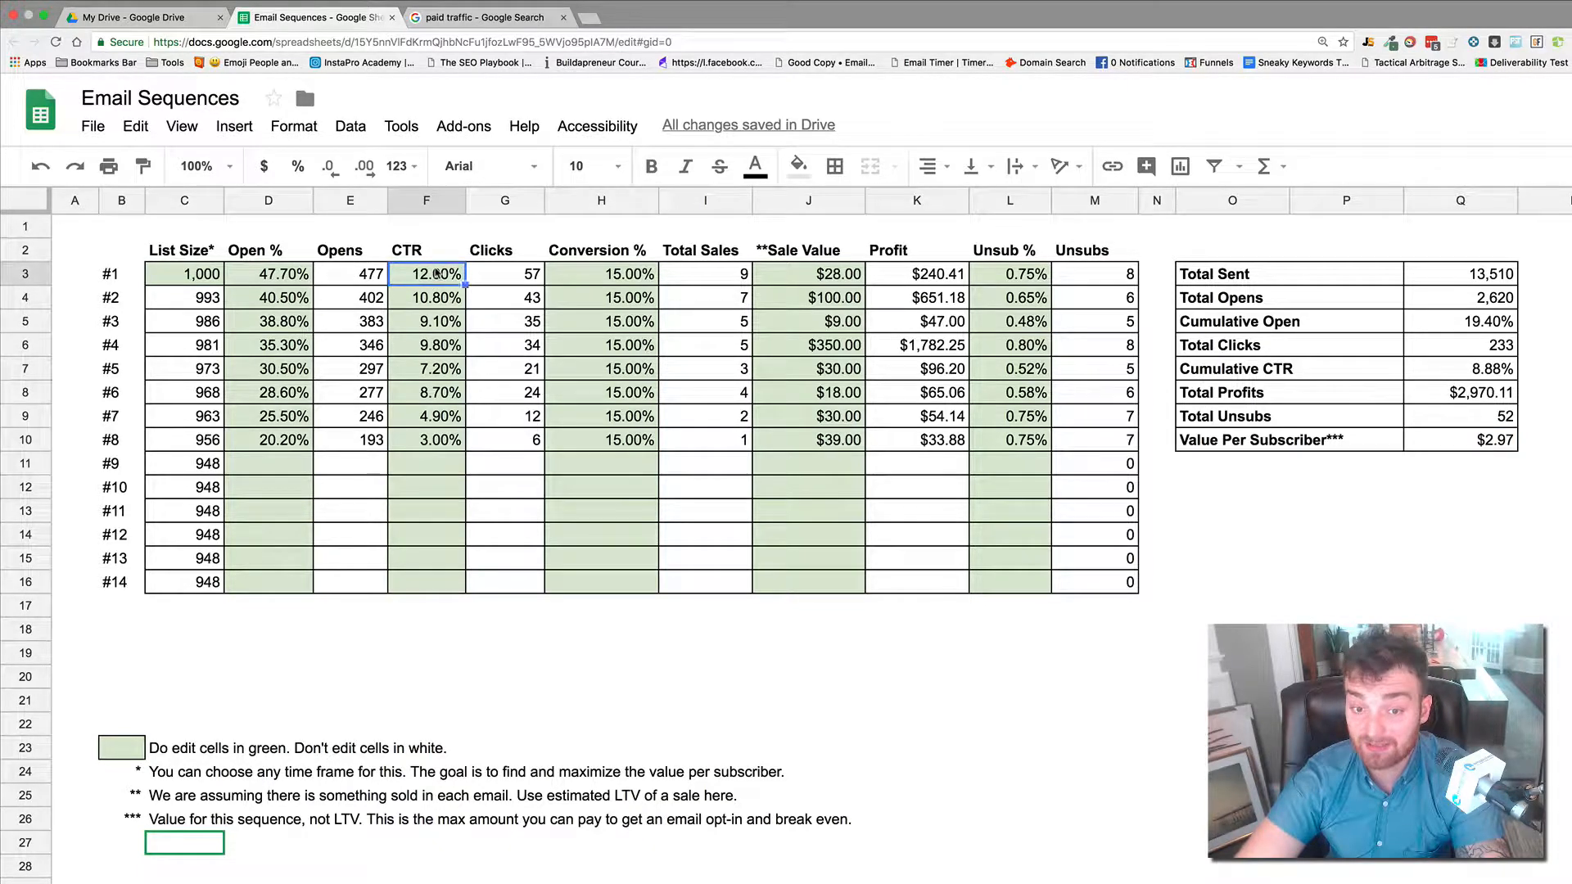
pyautogui.press('super+a')
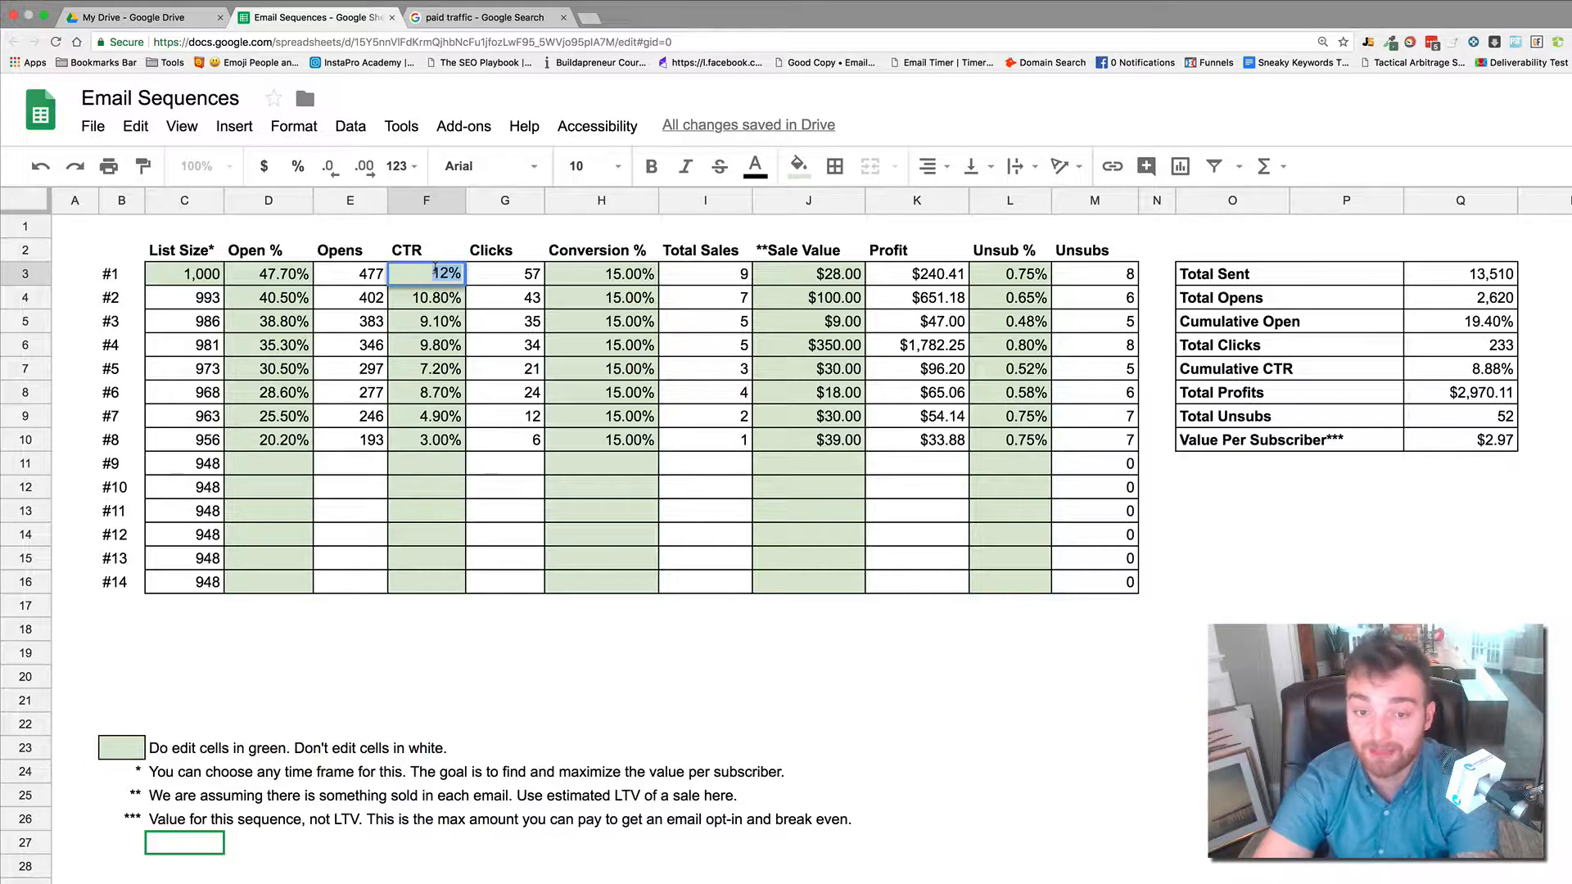
pyautogui.write('6')
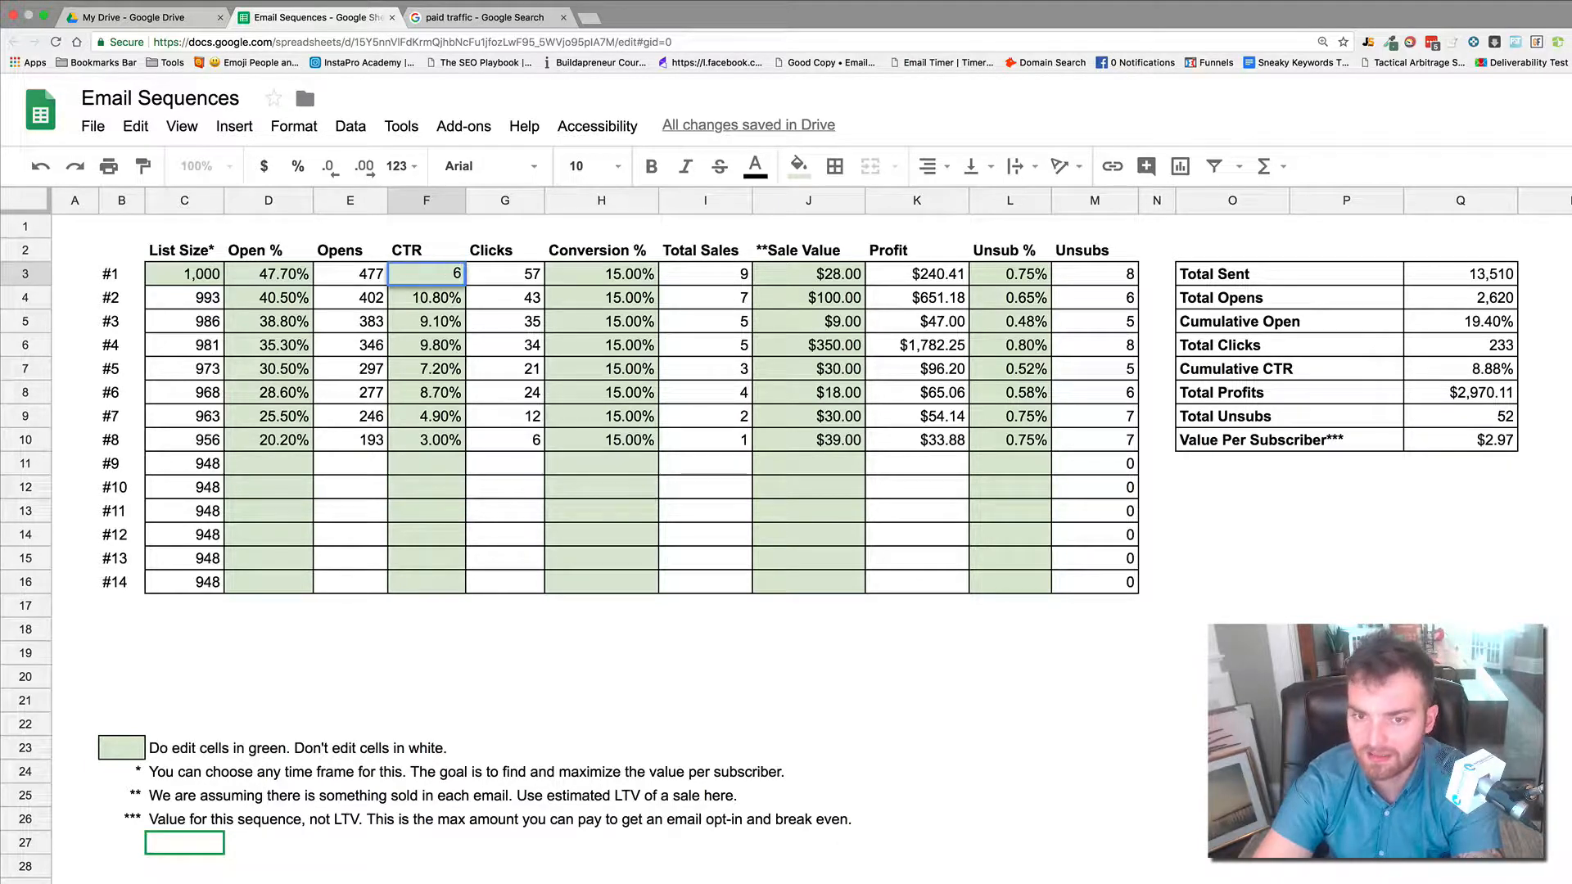
pyautogui.press('Return')
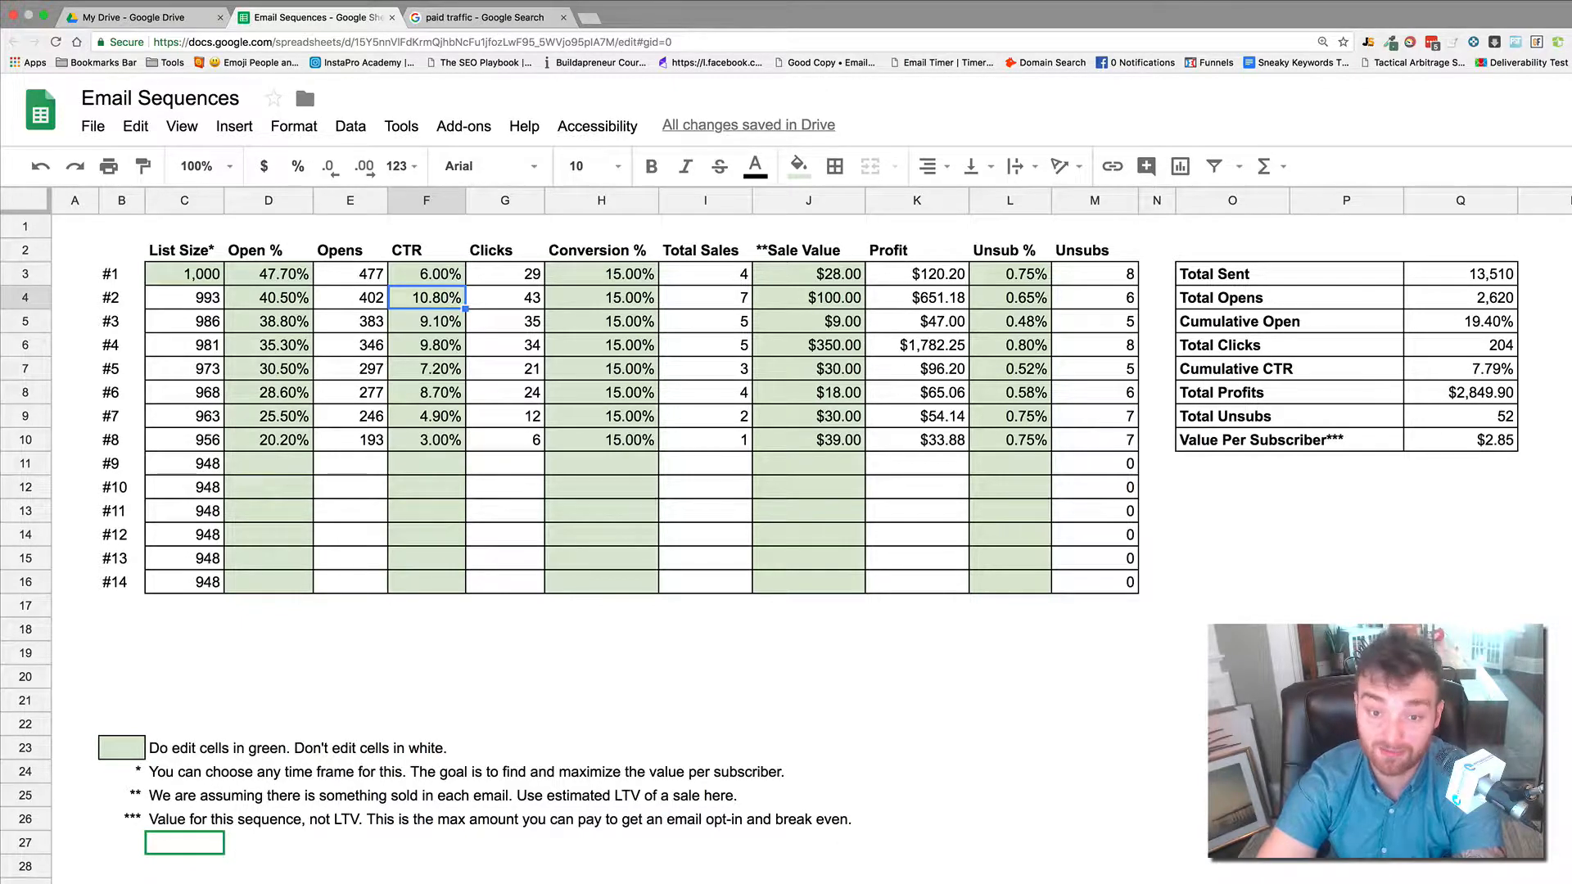
# Set the CTR for email #1 to 18% to test a higher click rate
pyautogui.press('Up')
pyautogui.write('18')
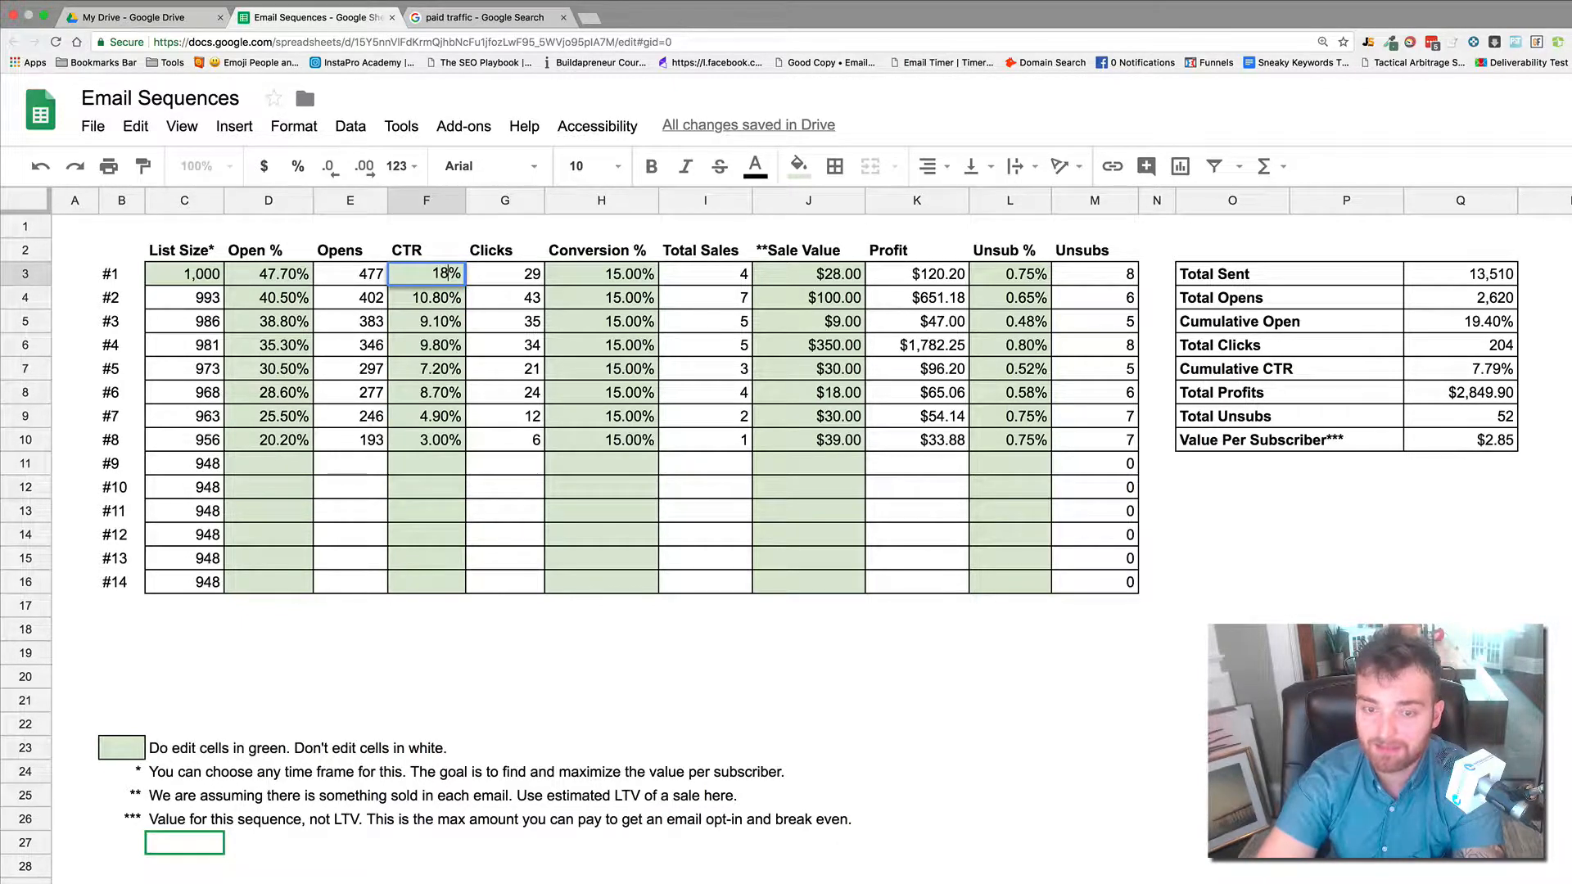
pyautogui.press('Return')
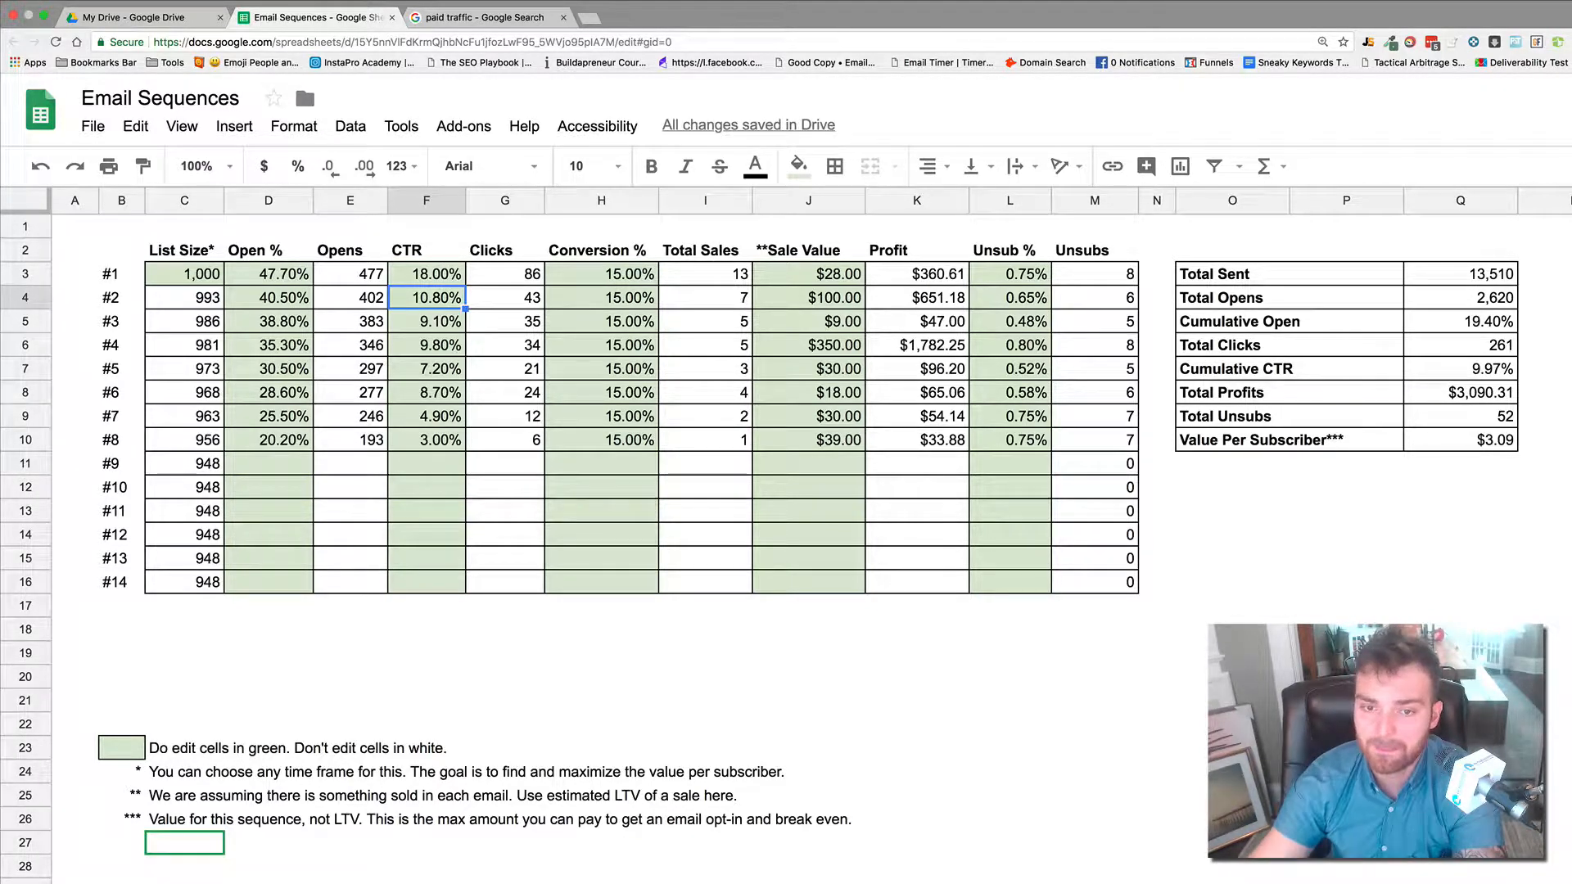
# Restore the CTR for email #1 to 12%
pyautogui.click(407, 279)
pyautogui.write('12')
pyautogui.press('Return')
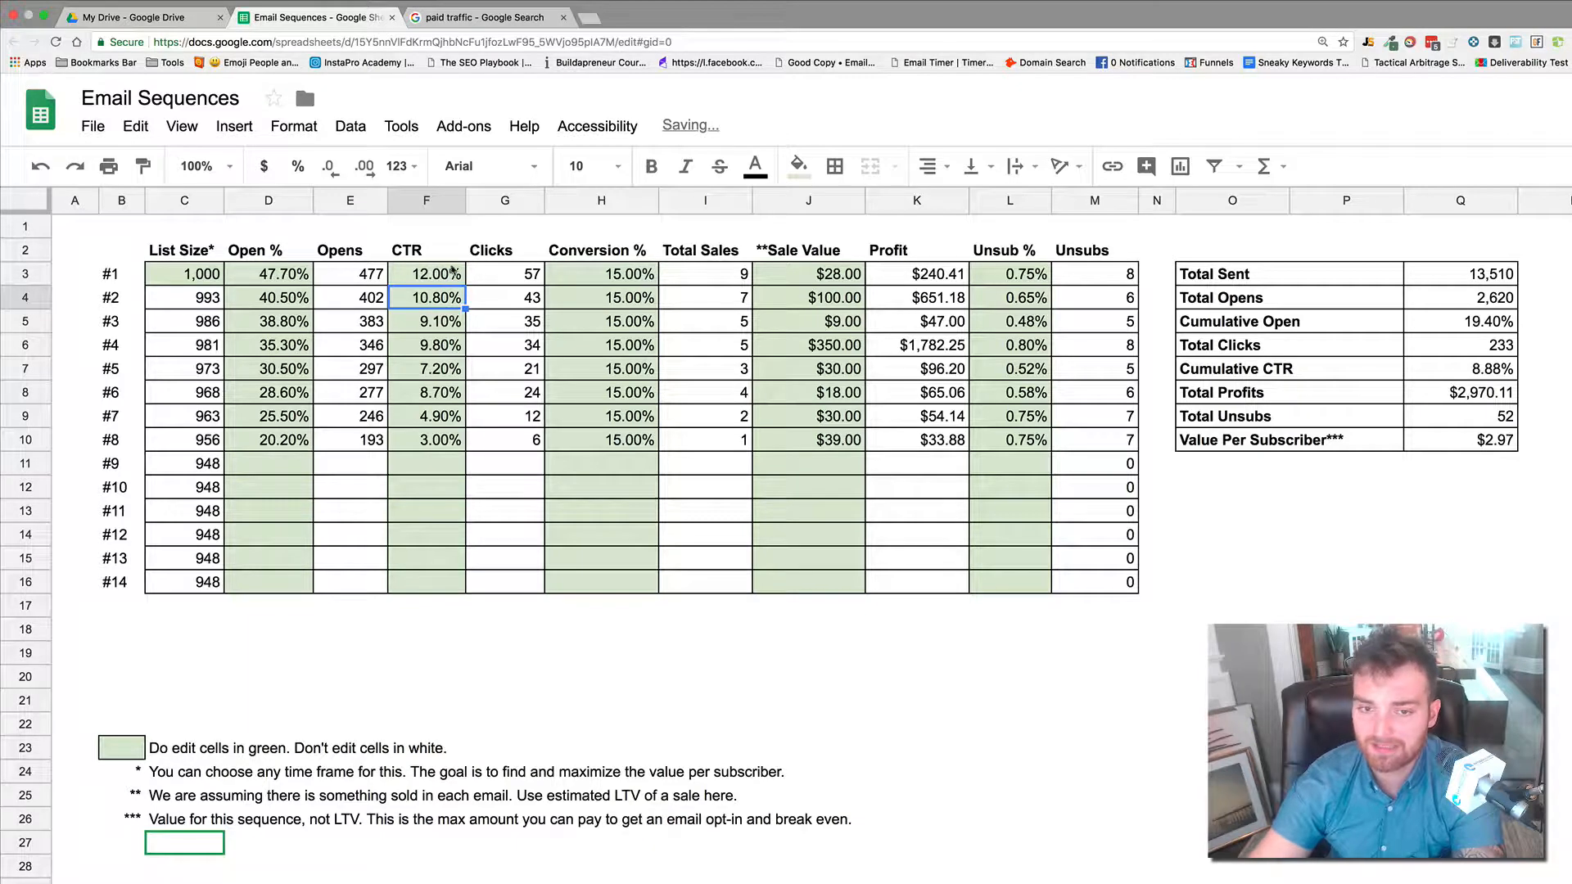
# Inspect the Conversion % values for email #1 and email #8 without editing them
pyautogui.doubleClick(621, 275)
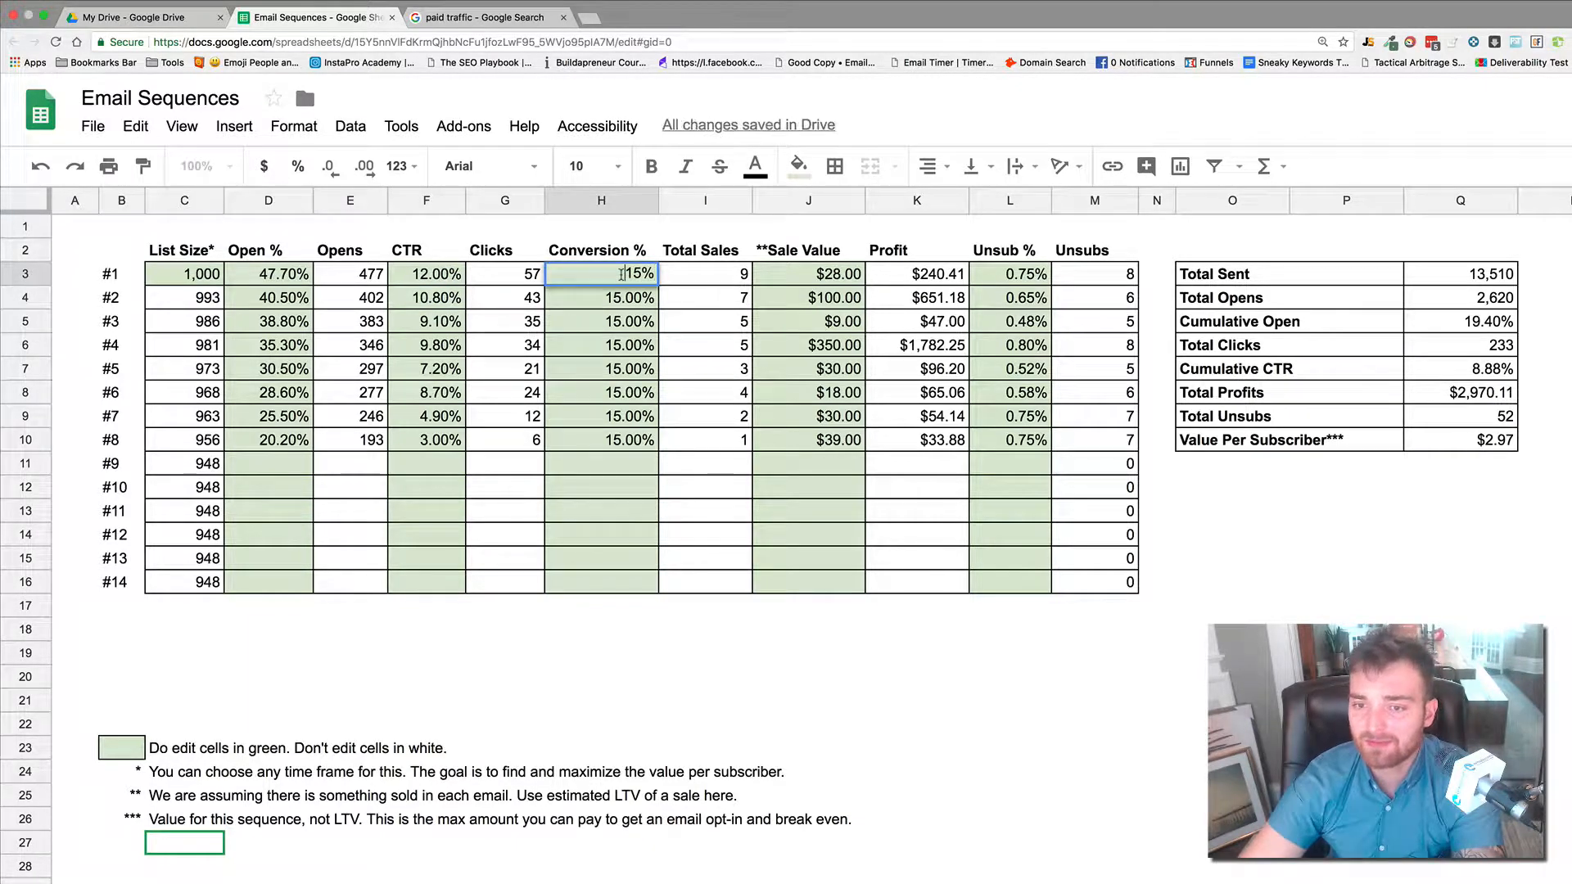
pyautogui.click(621, 440)
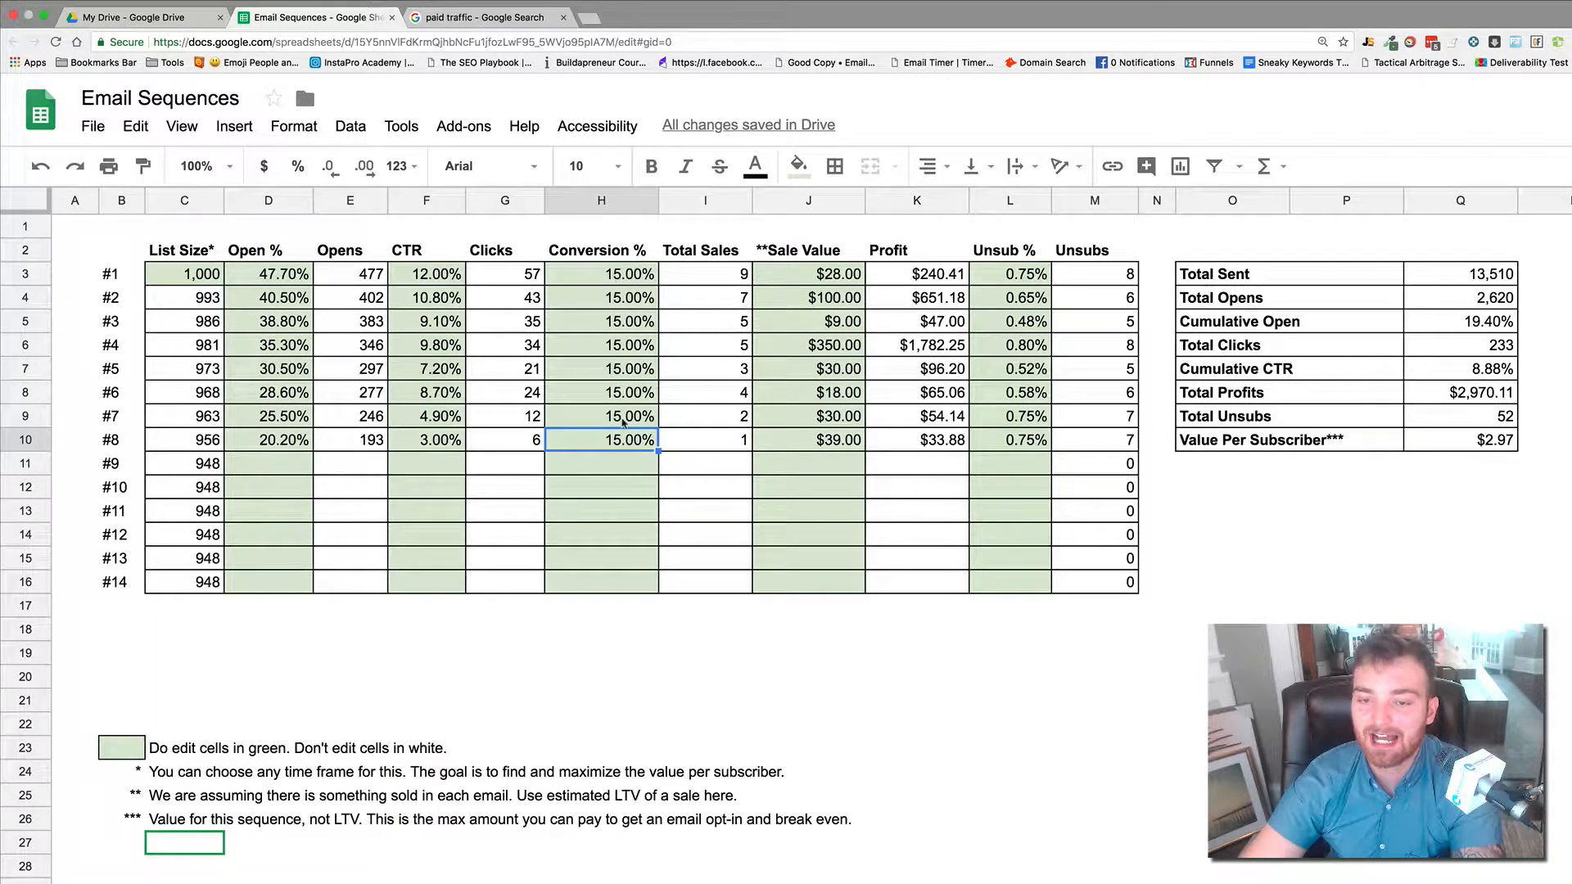
# Set the Conversion % for email #1 to 3% to test a lower conversion rate
pyautogui.click(614, 278)
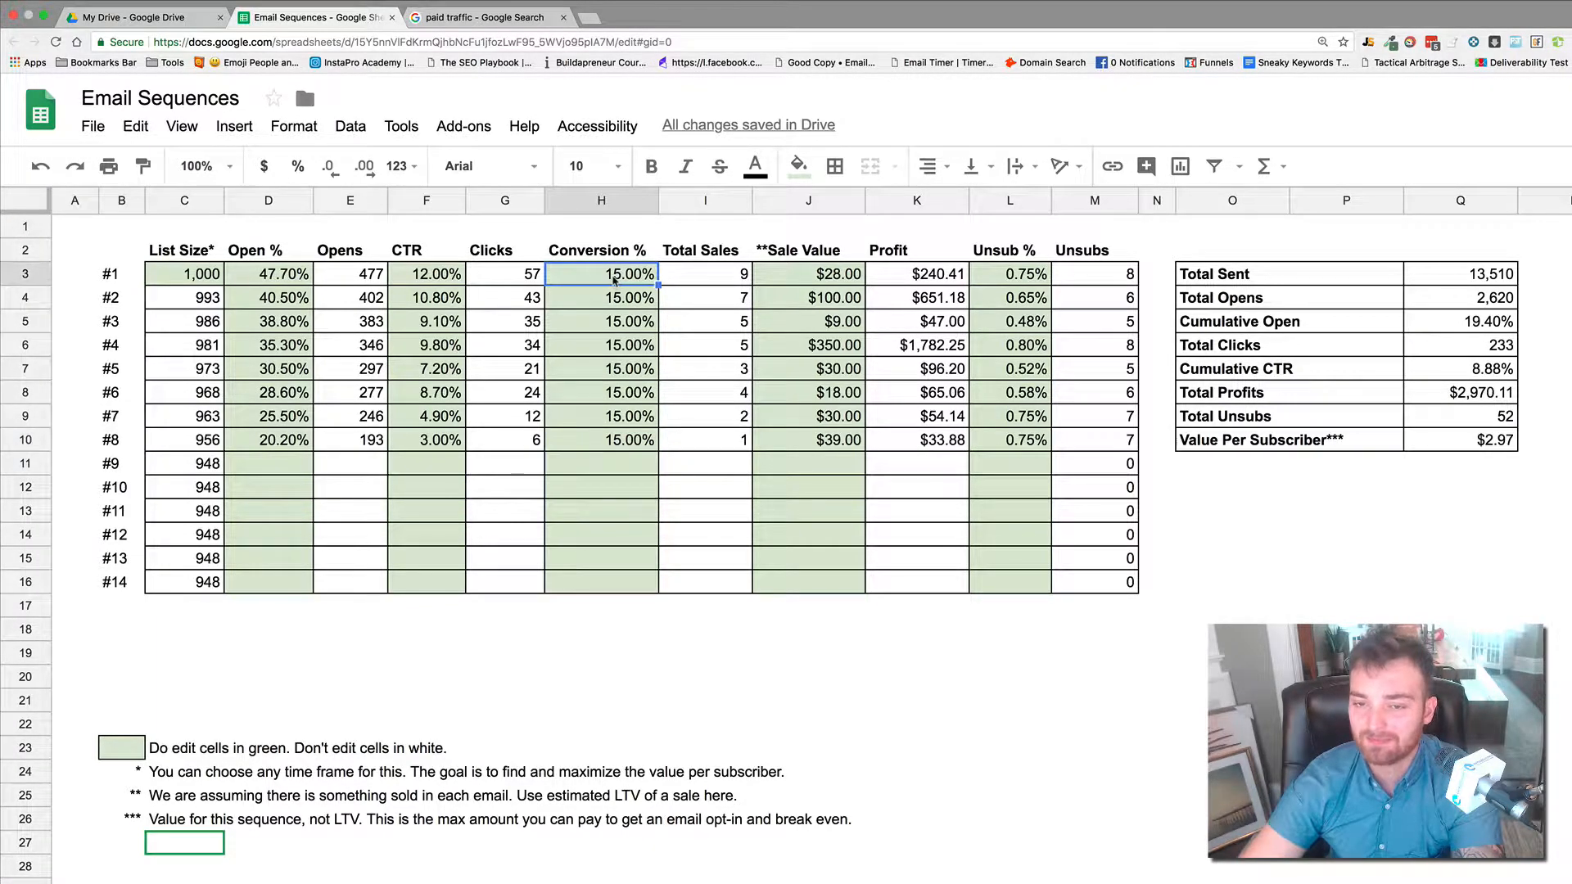
pyautogui.write('3')
pyautogui.press('Return')
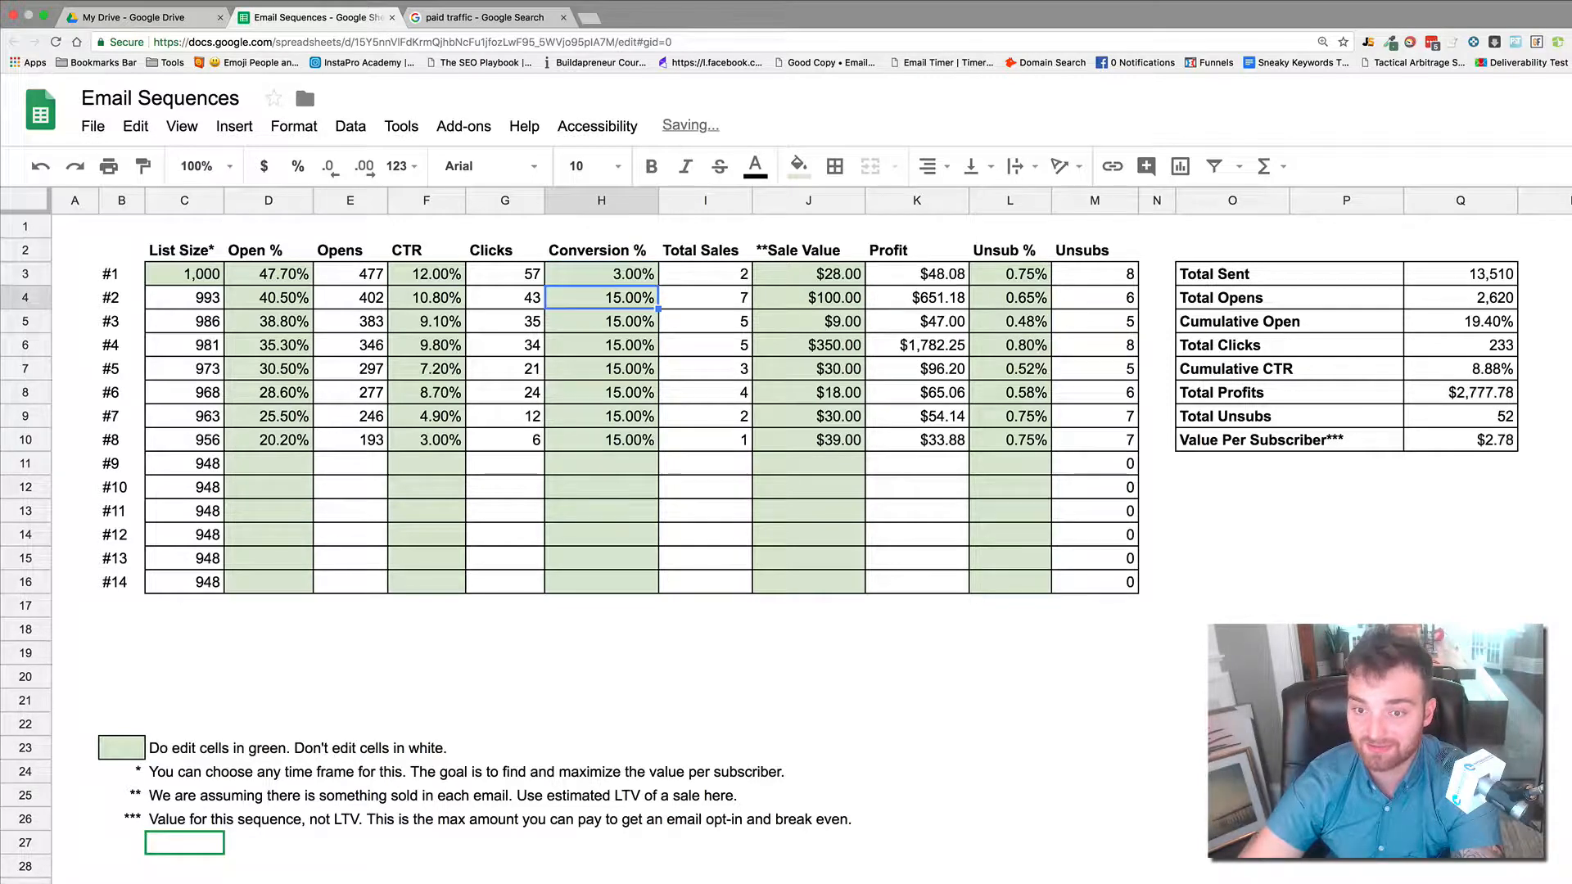
# Restore the Conversion % for email #1 to 15%
pyautogui.click(622, 276)
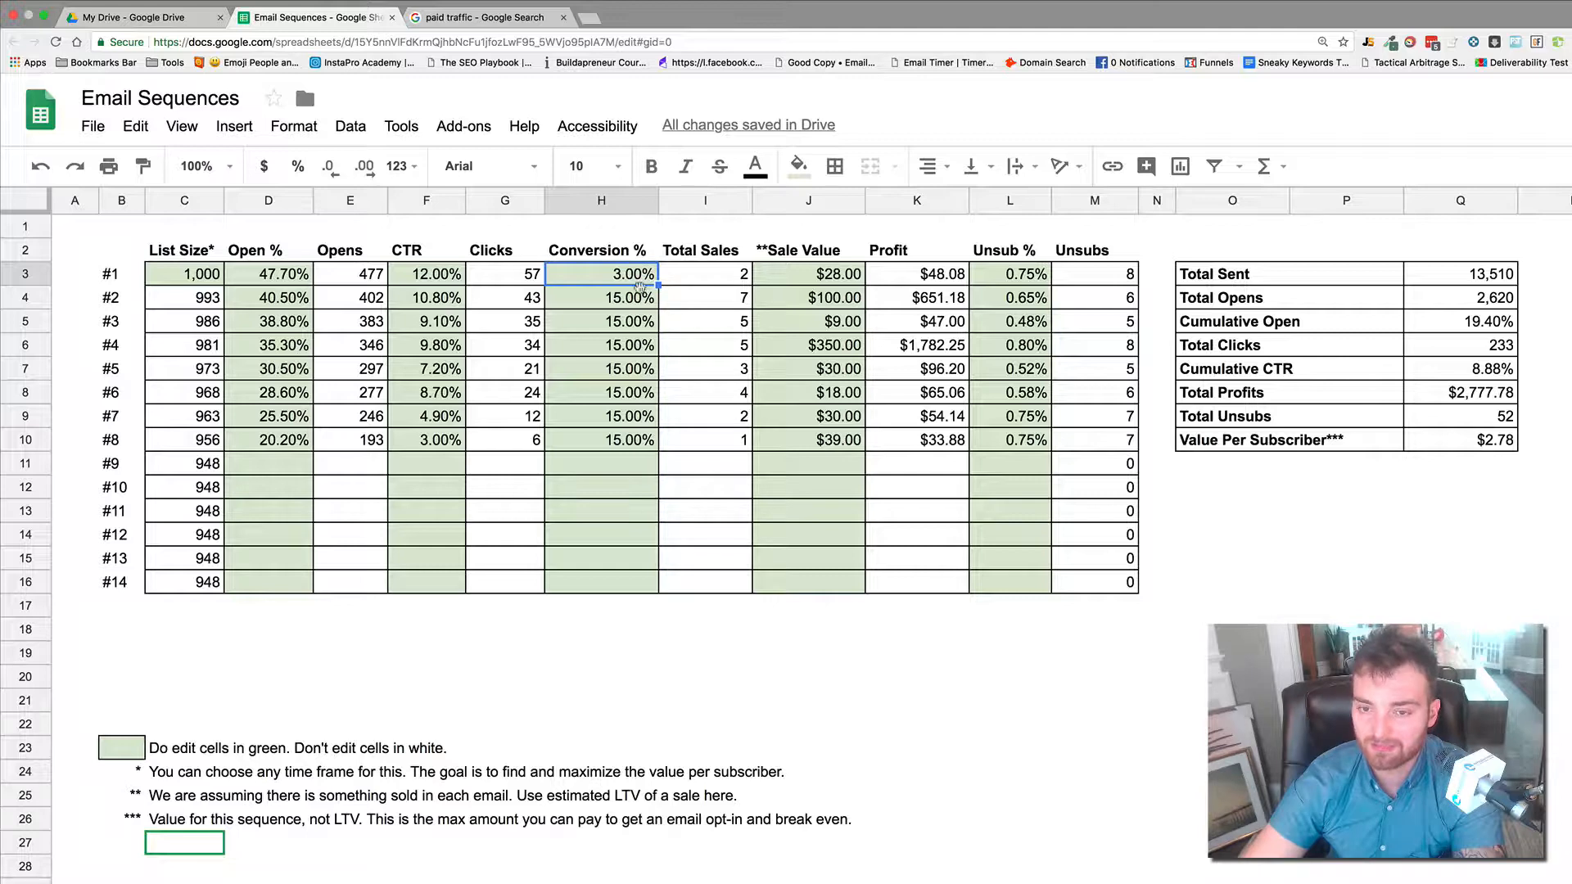
pyautogui.write('15')
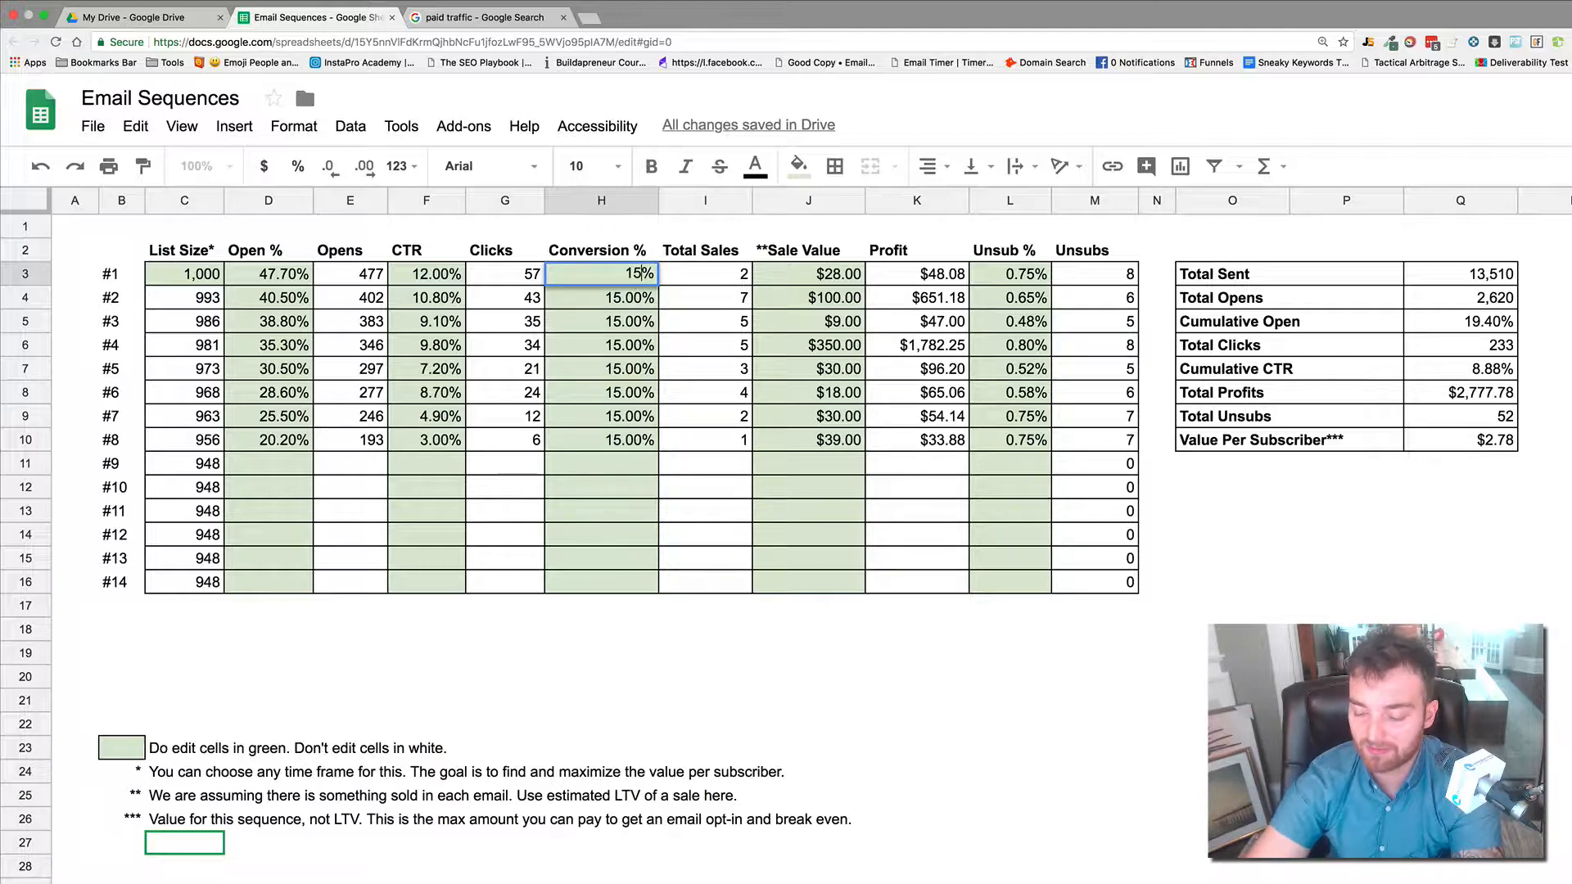
pyautogui.press('Return')
# Set the Conversion % for email #1 to 5% and fill it down through email #8
pyautogui.click(652, 280)
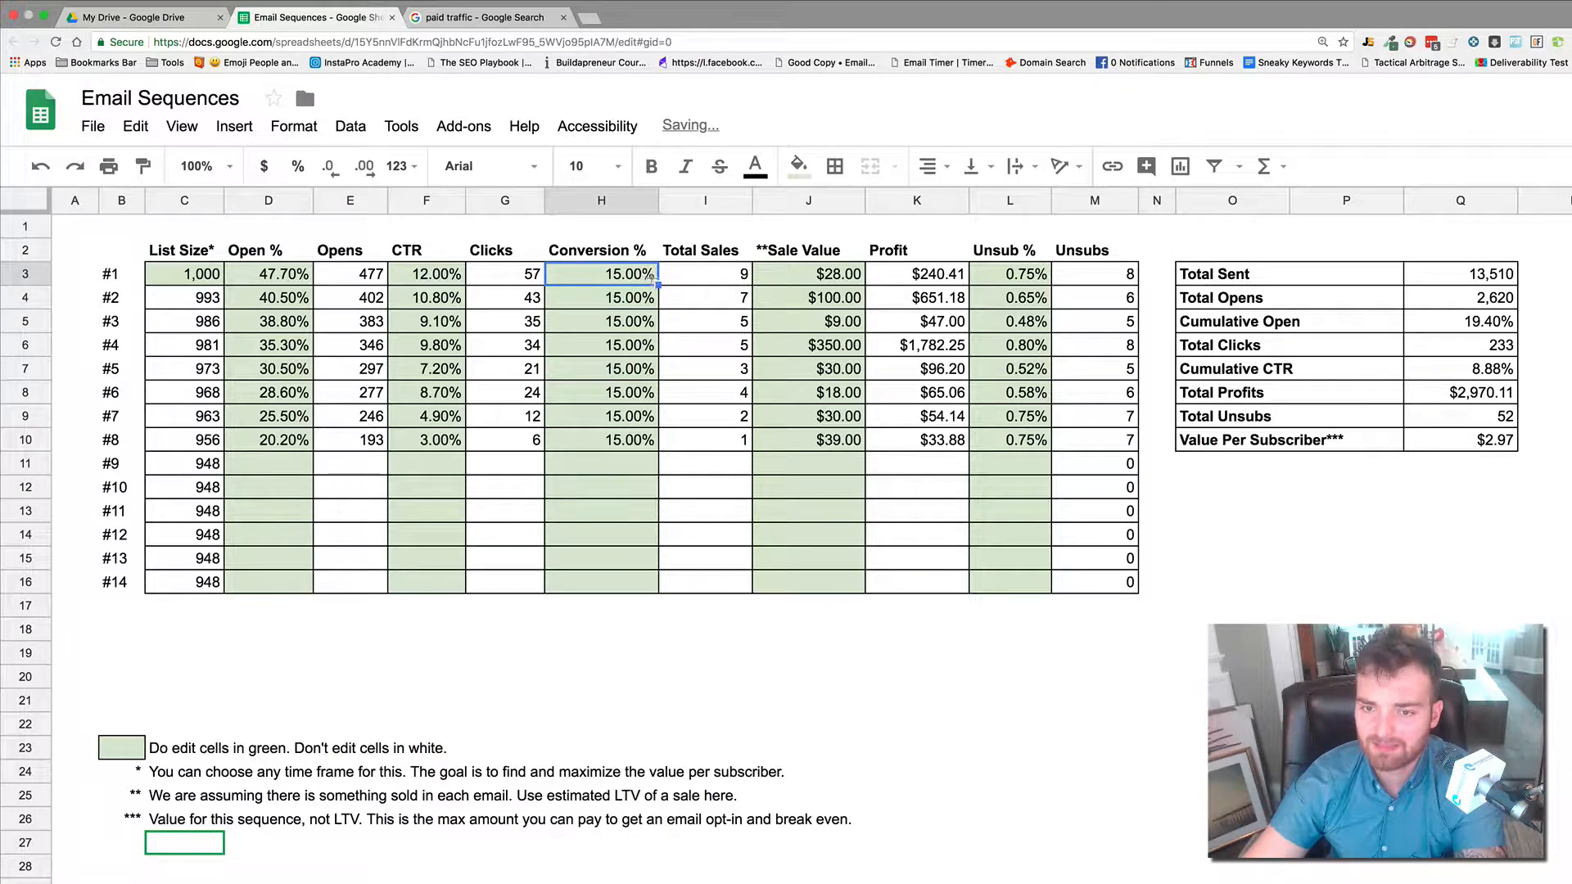
pyautogui.write('5')
pyautogui.press('Return')
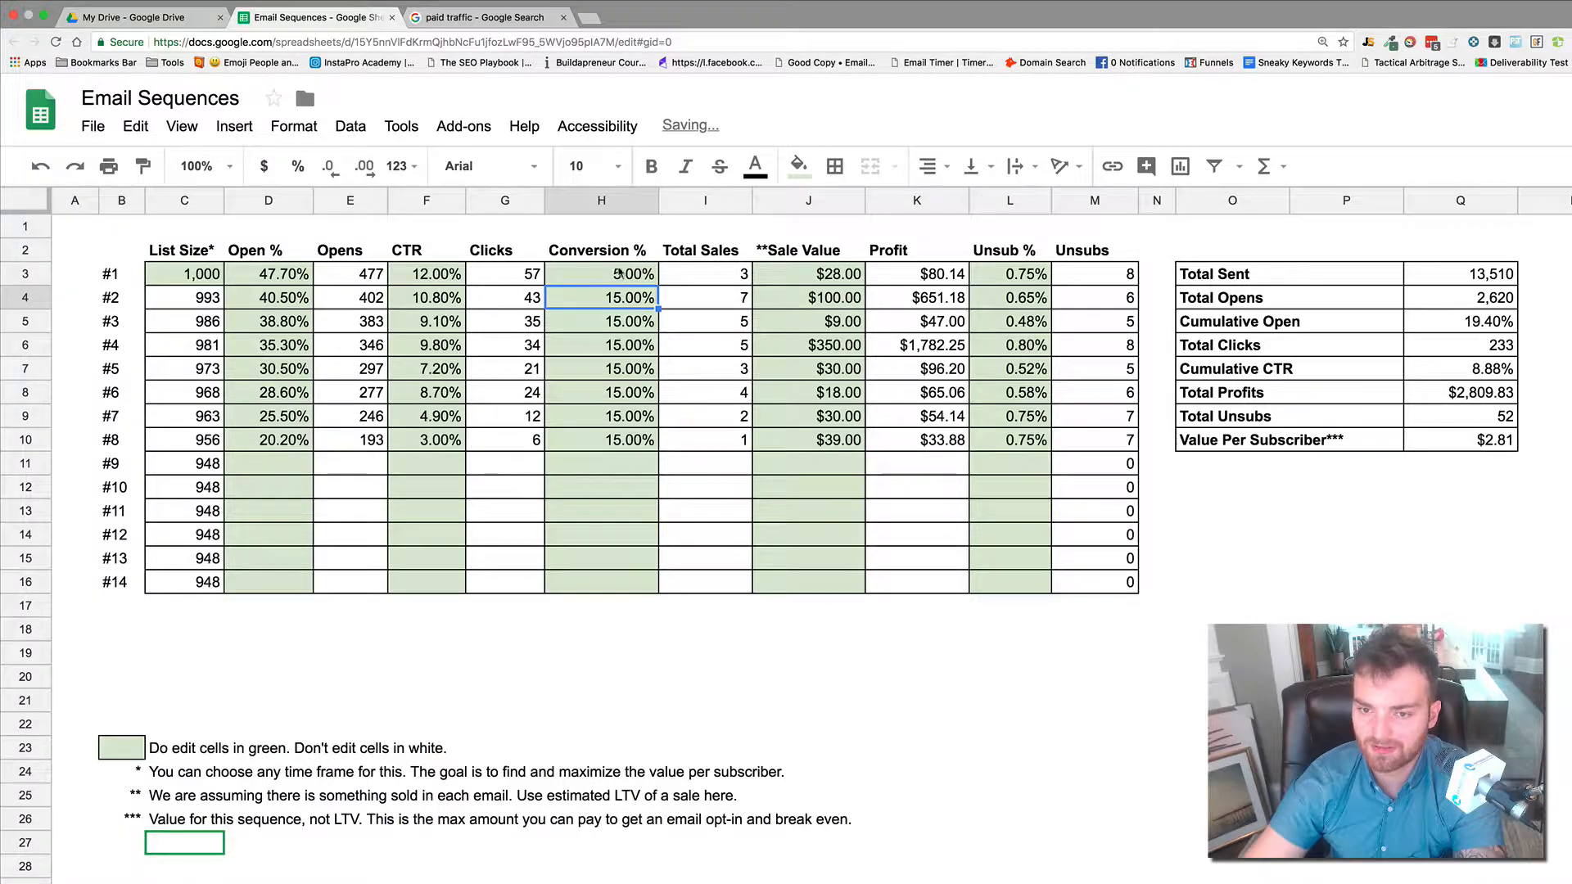
pyautogui.click(652, 279)
pyautogui.moveTo(659, 287); pyautogui.dragTo(659, 450)
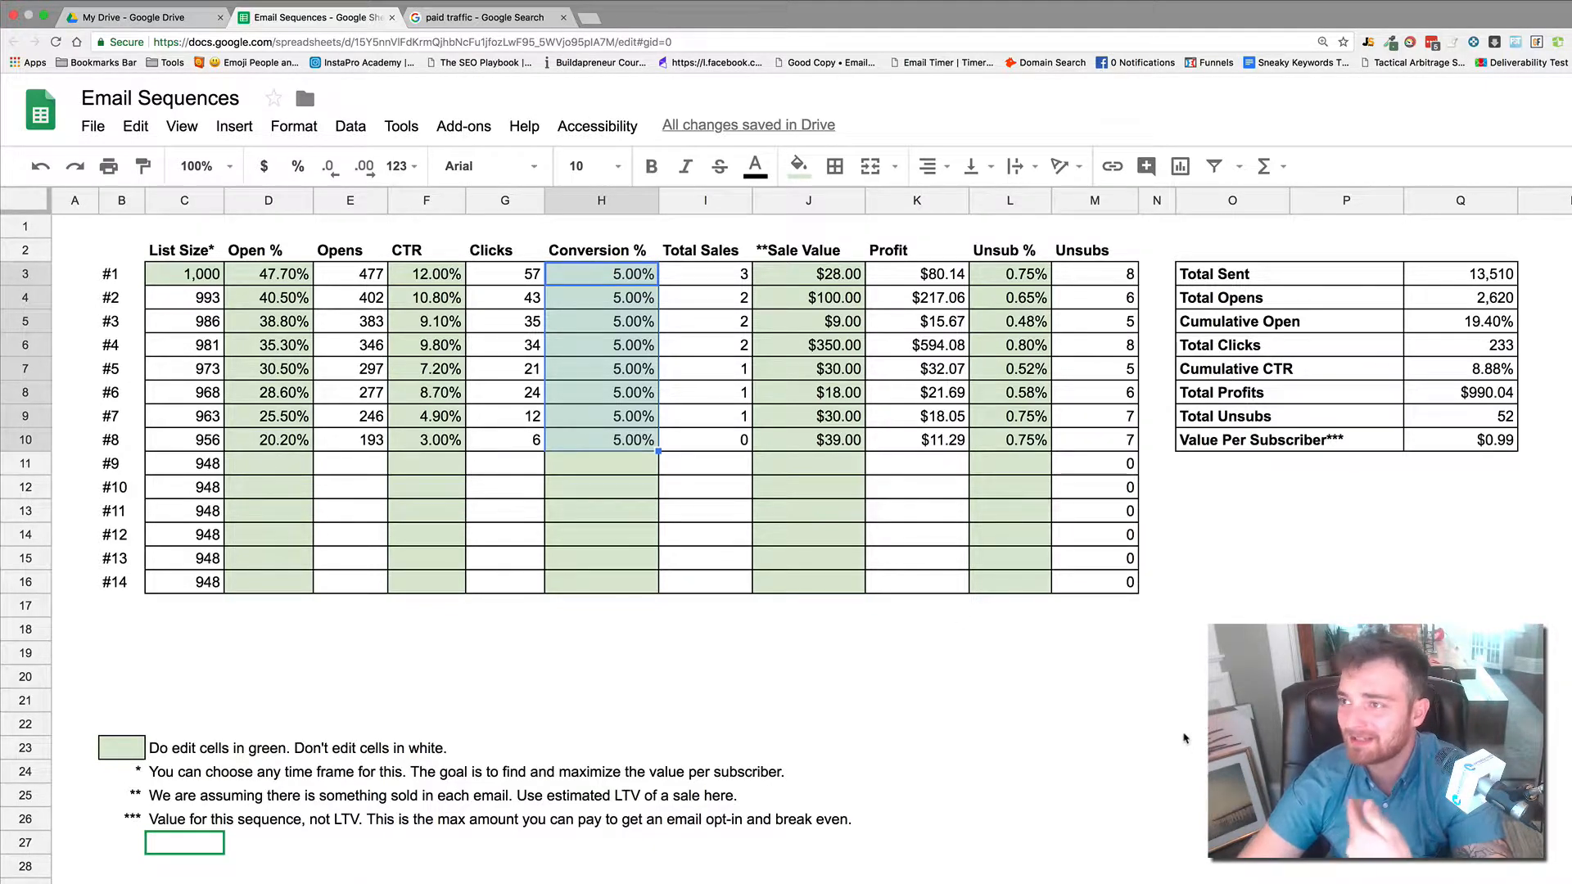
pyautogui.click(1120, 721)
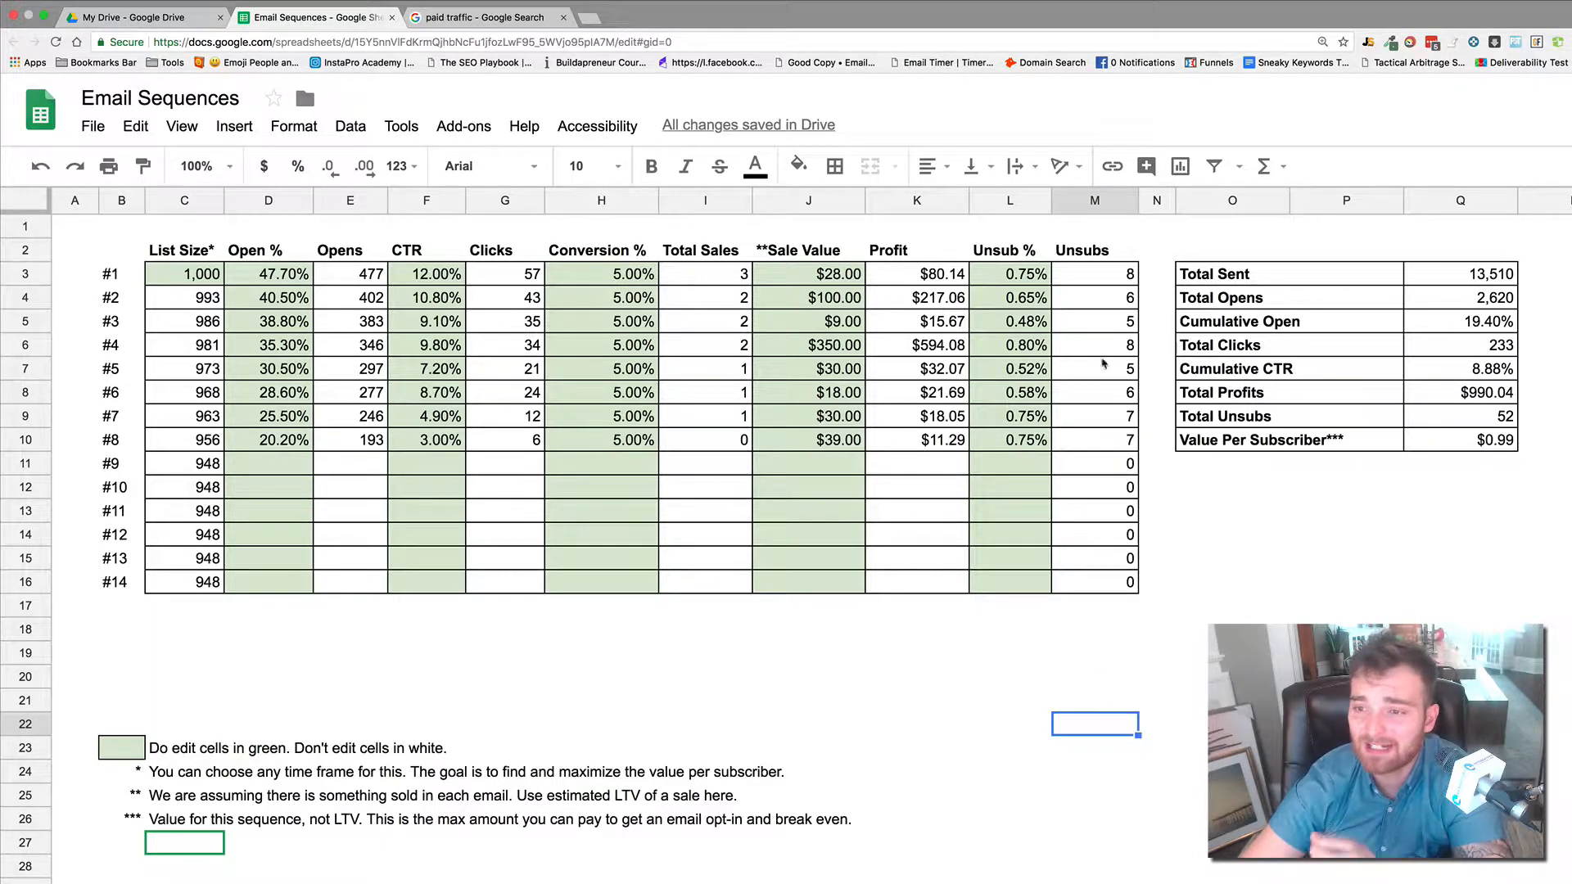
# Set the Sale Value for email #1 to $280 to test a more expensive offer
pyautogui.doubleClick(615, 271)
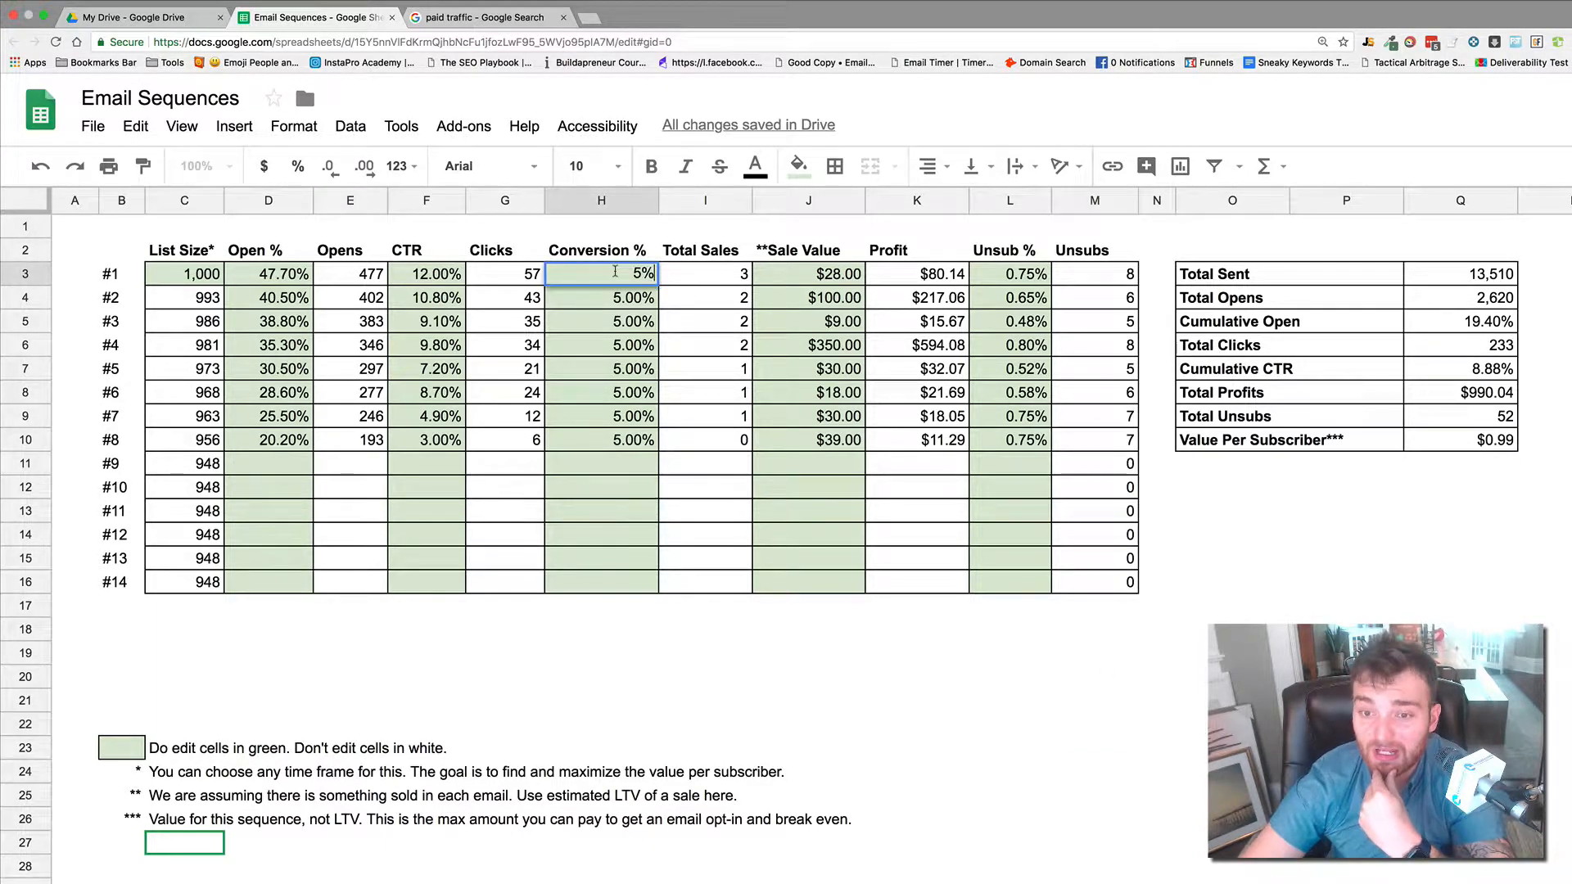
pyautogui.click(837, 280)
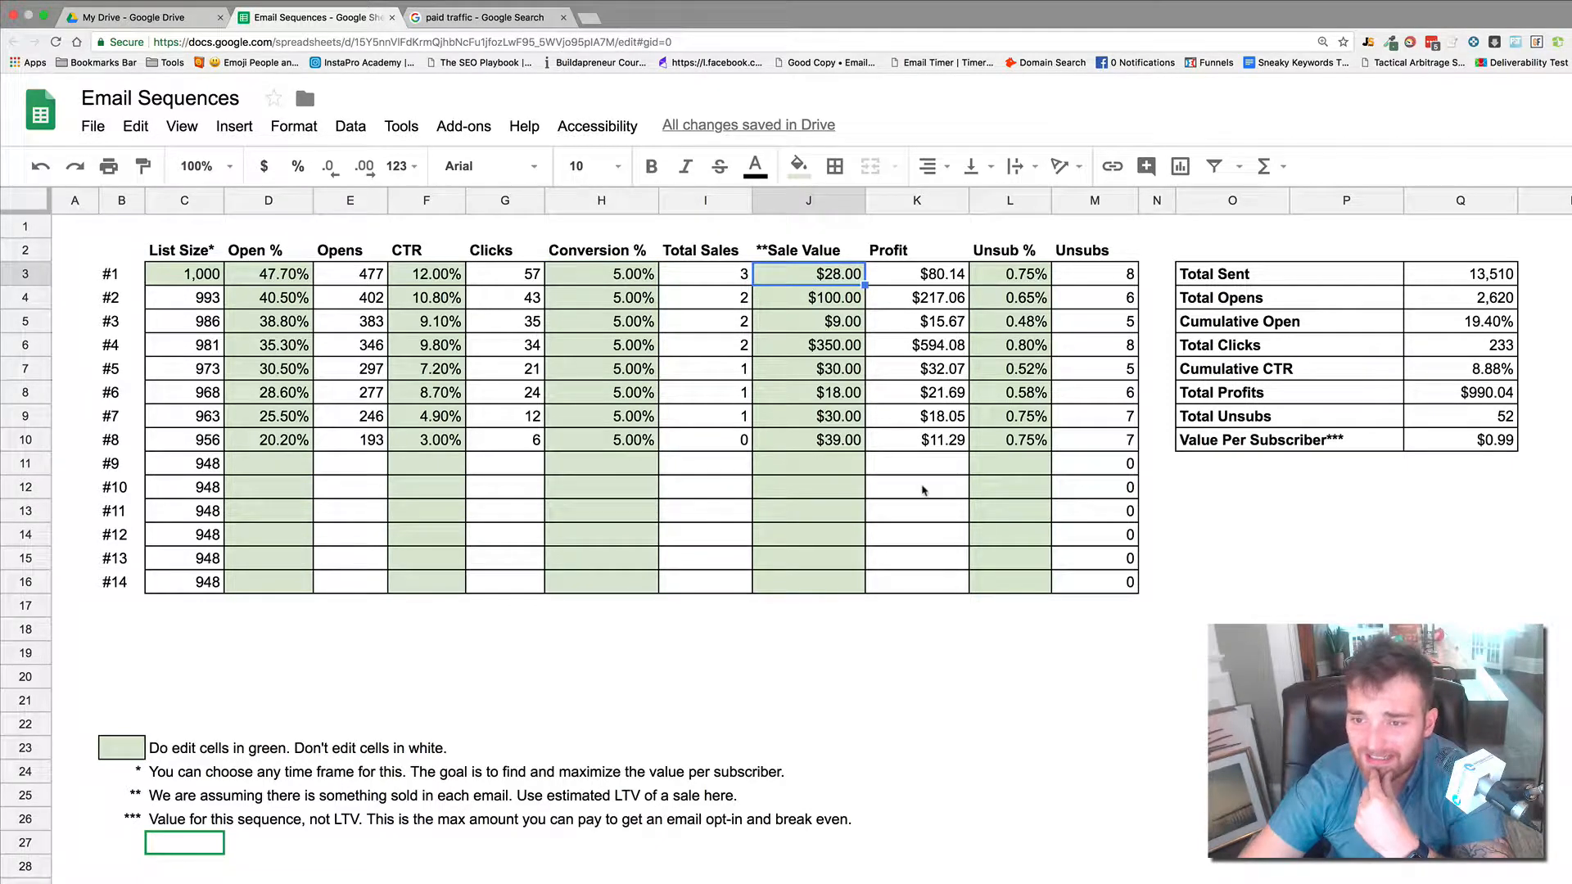
pyautogui.doubleClick(848, 273)
pyautogui.moveTo(847, 273); pyautogui.dragTo(864, 275)
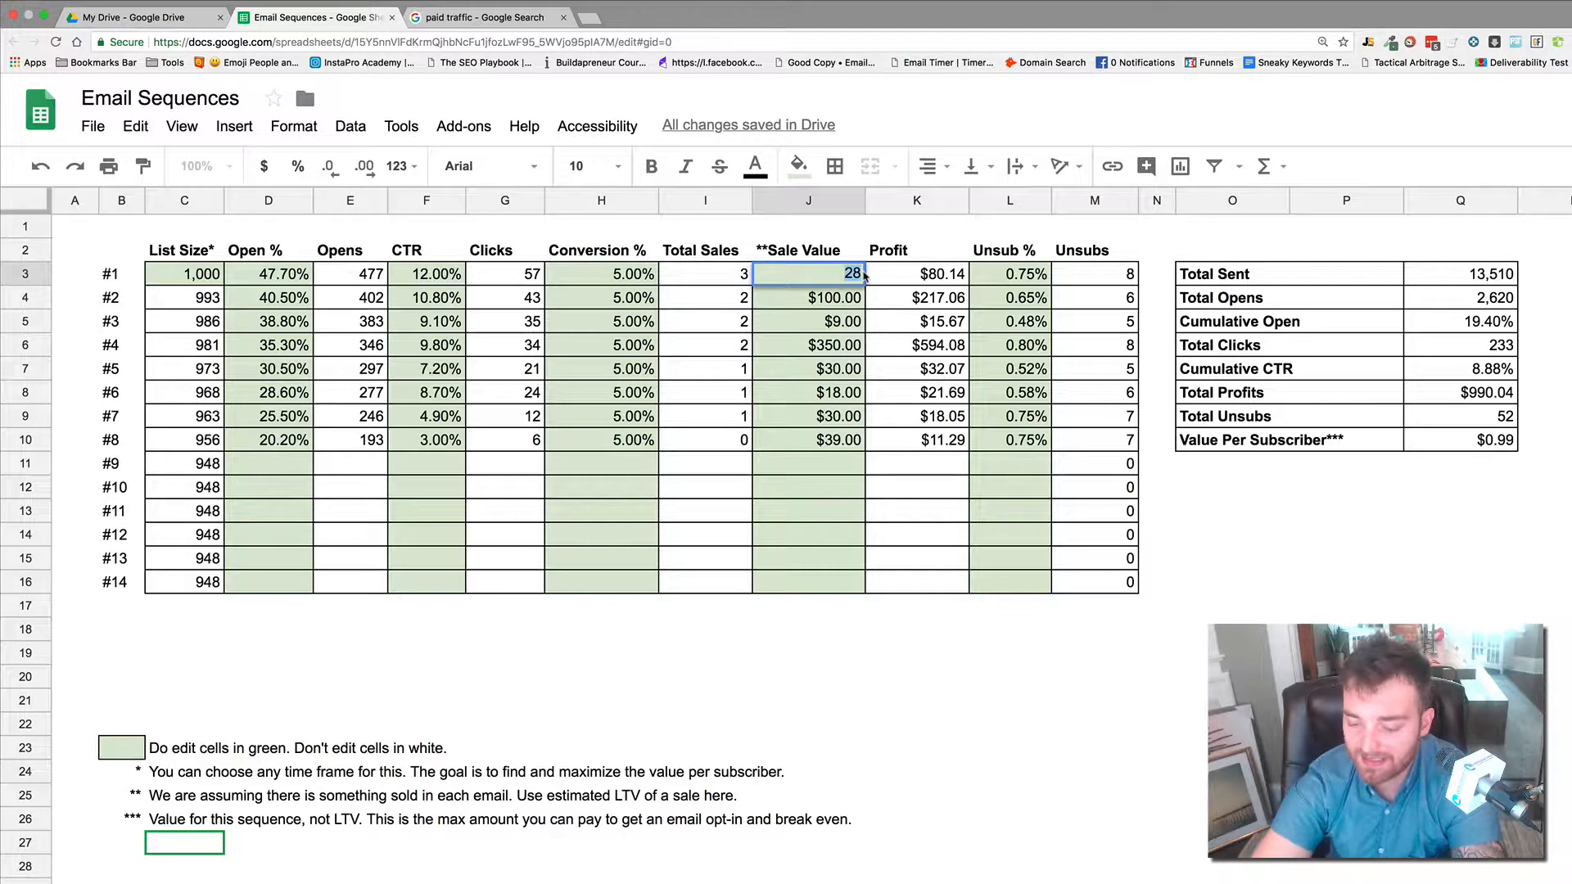
pyautogui.write('280')
pyautogui.press('Return')
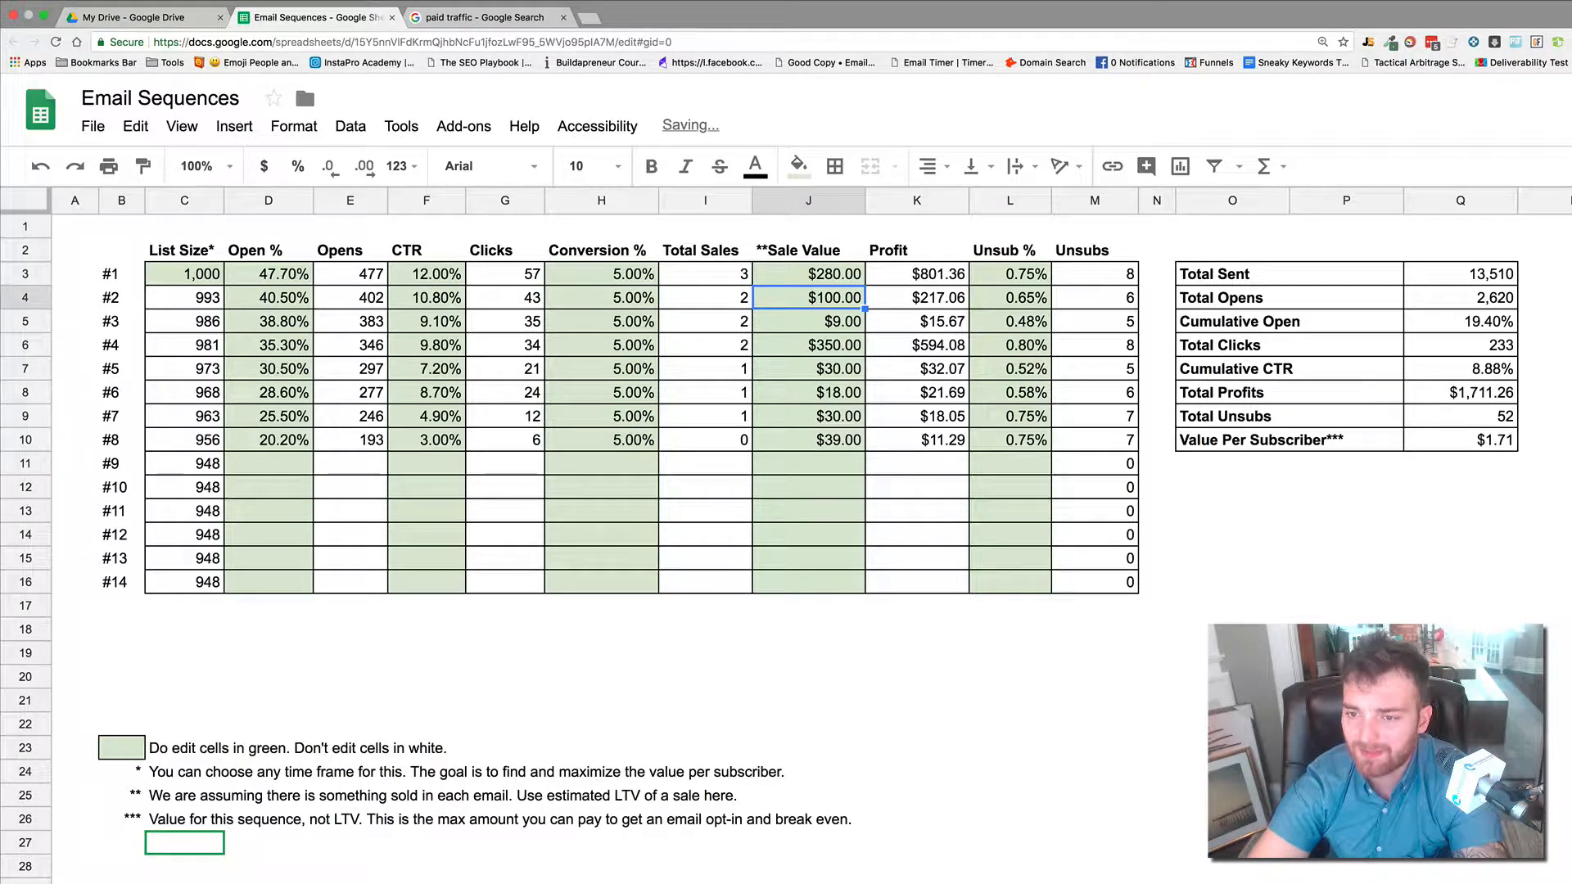
# Set the Sale Value for email #1 to $997
pyautogui.doubleClick(825, 273)
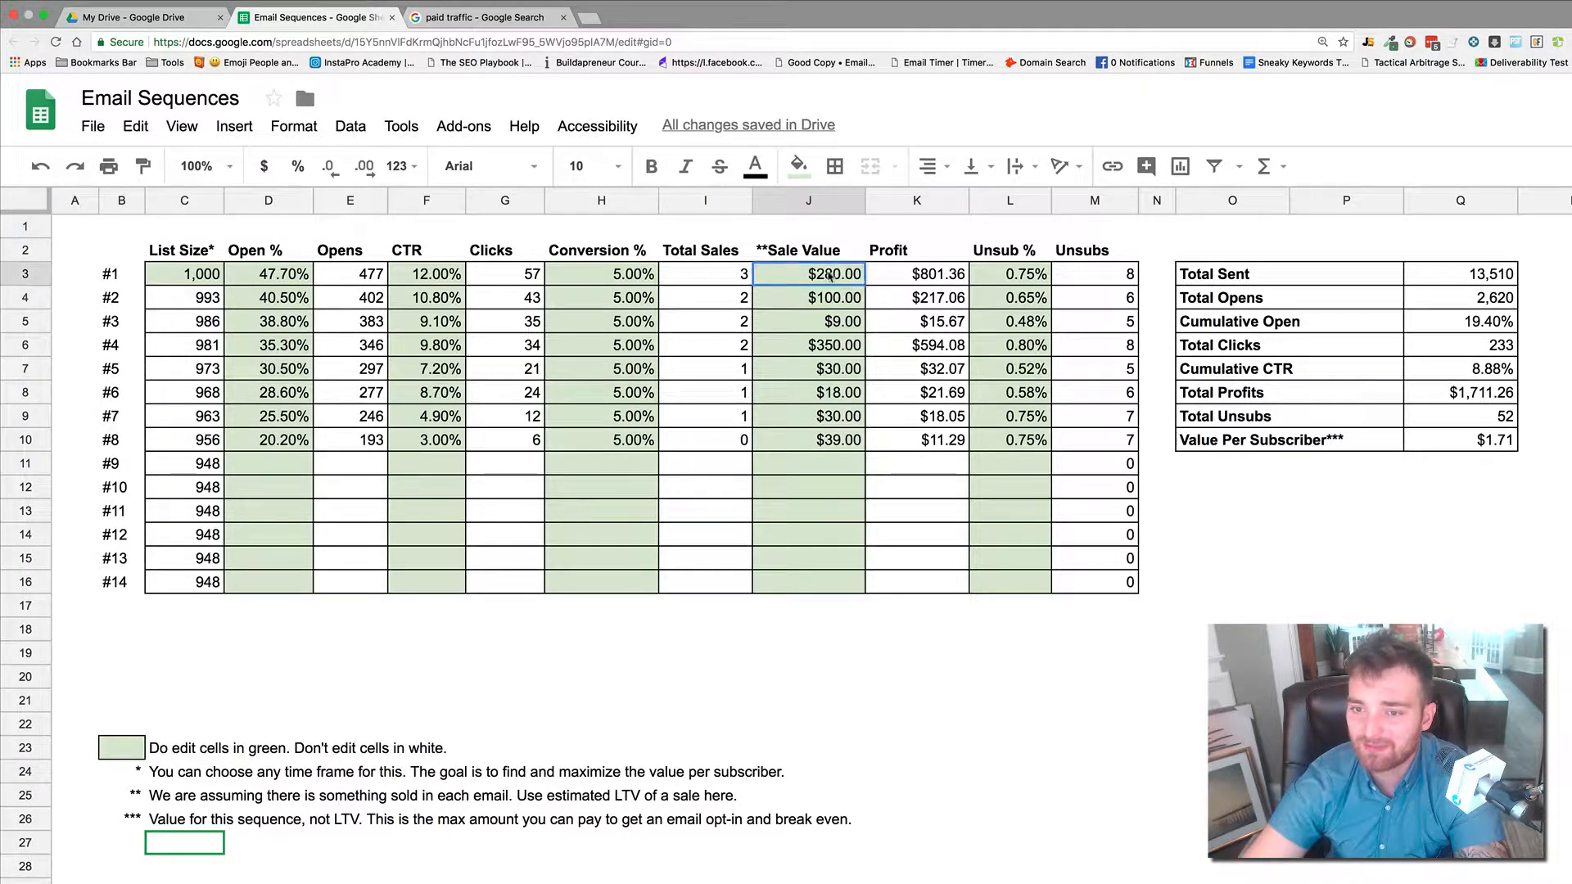
pyautogui.moveTo(825, 273); pyautogui.dragTo(861, 273)
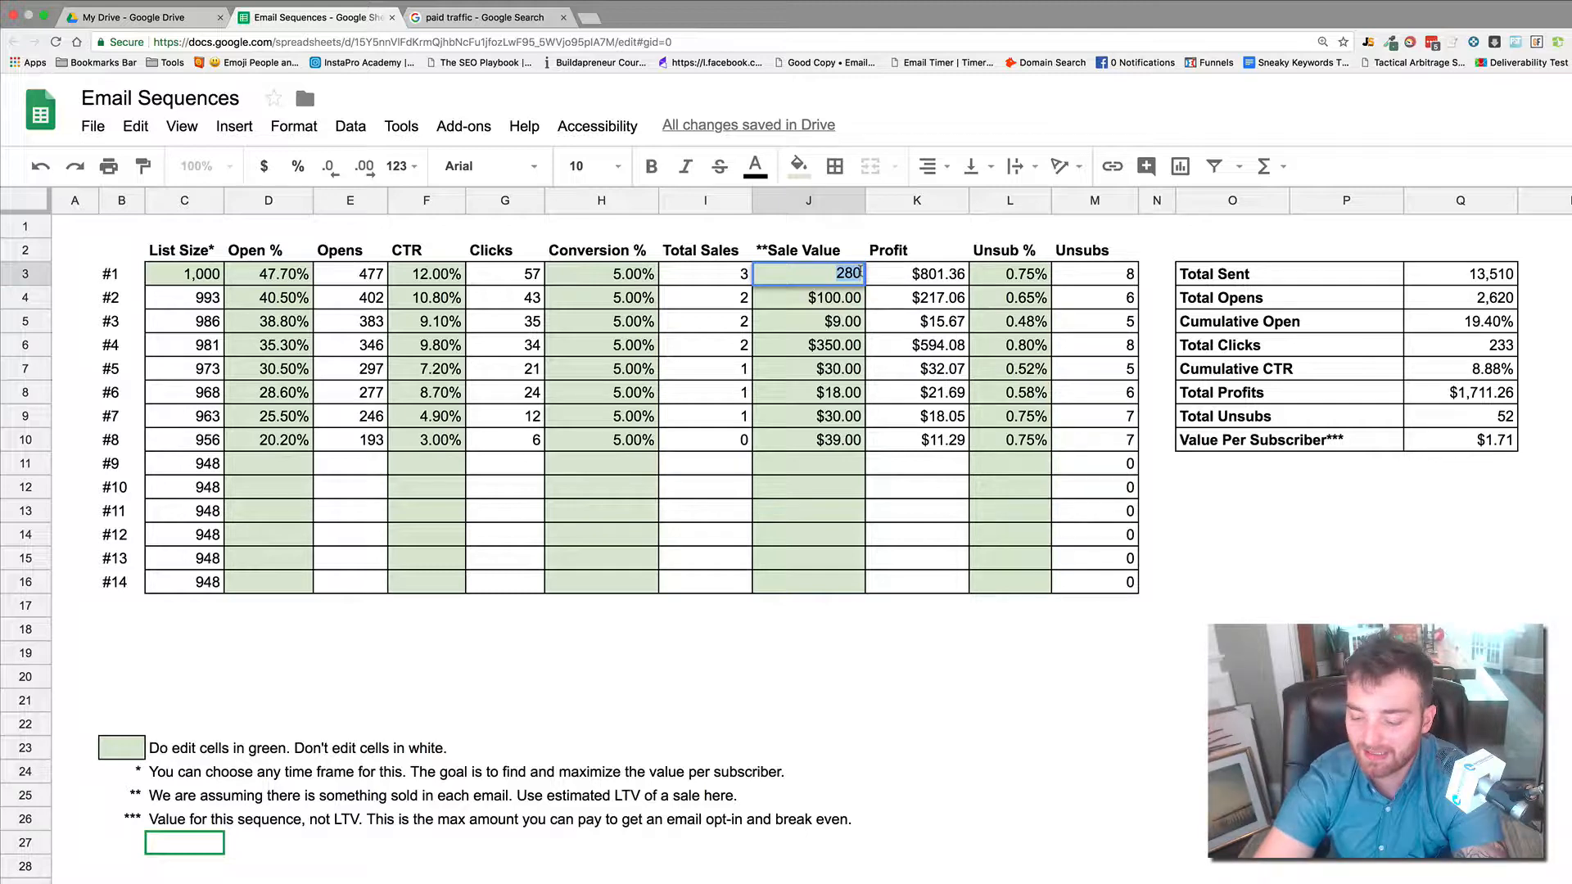
pyautogui.write('997')
pyautogui.press('Return')
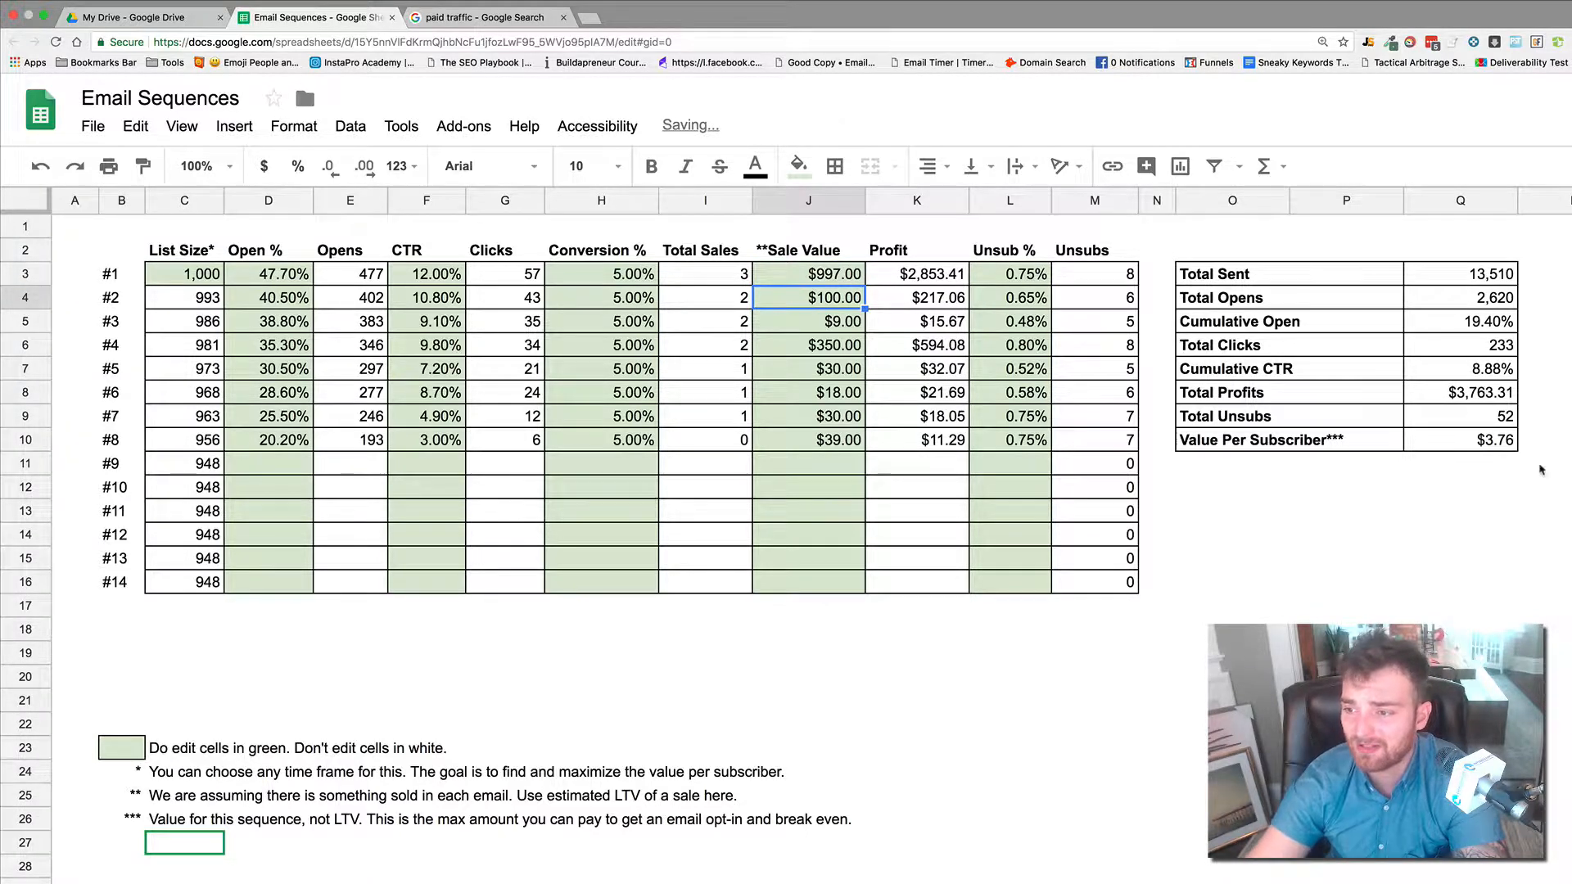
# Examine the Value Per Subscriber result and the figures for emails #2 through #8
pyautogui.click(1512, 449)
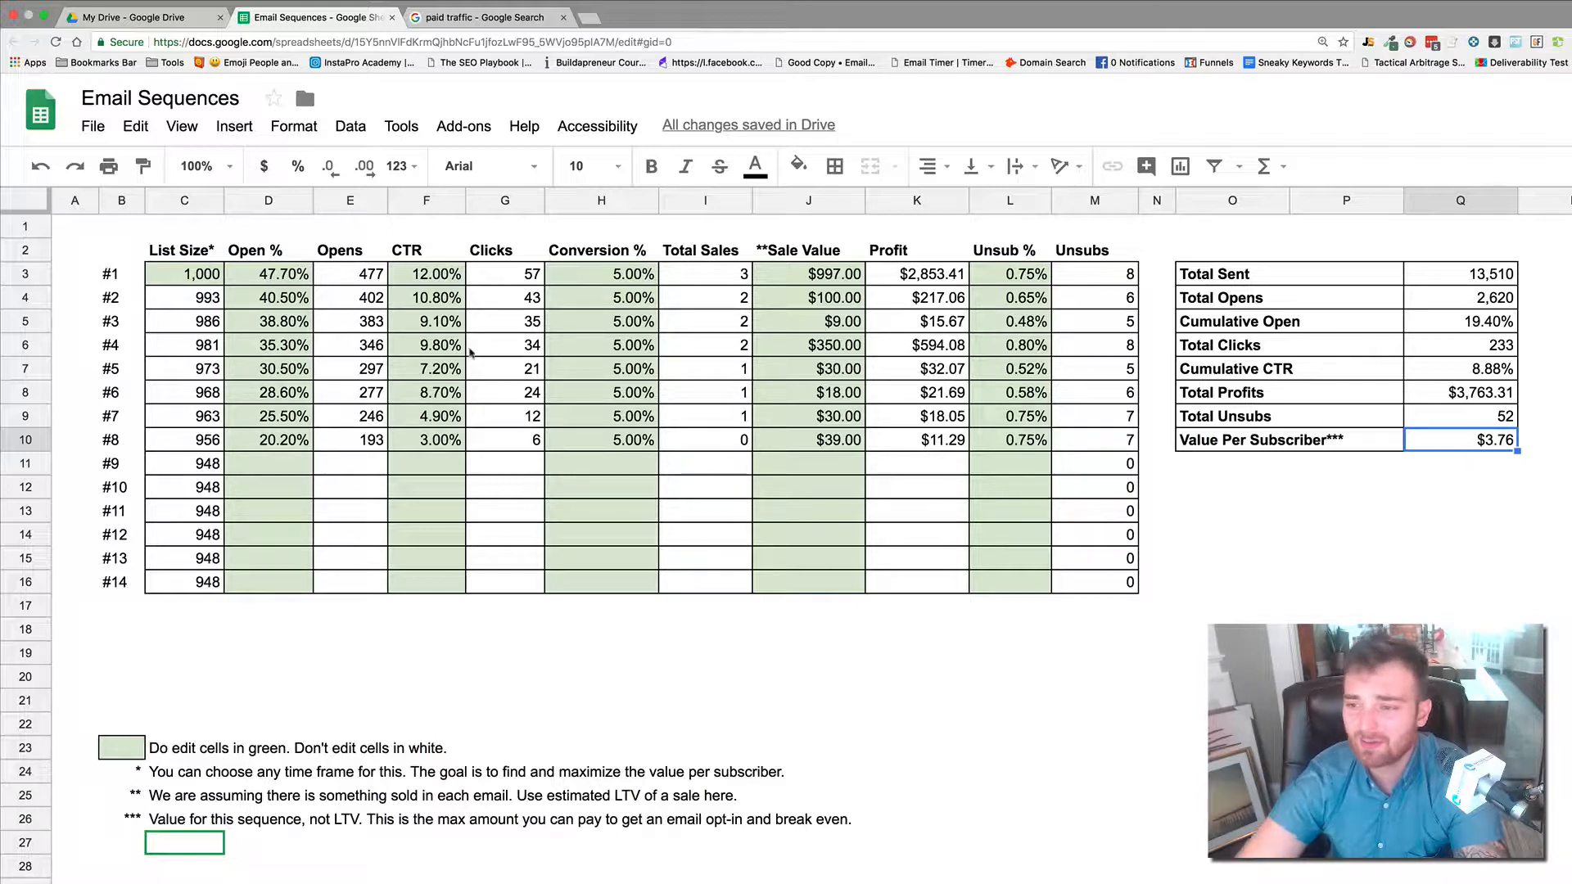
pyautogui.click(193, 307)
pyautogui.moveTo(192, 307); pyautogui.dragTo(1112, 443)
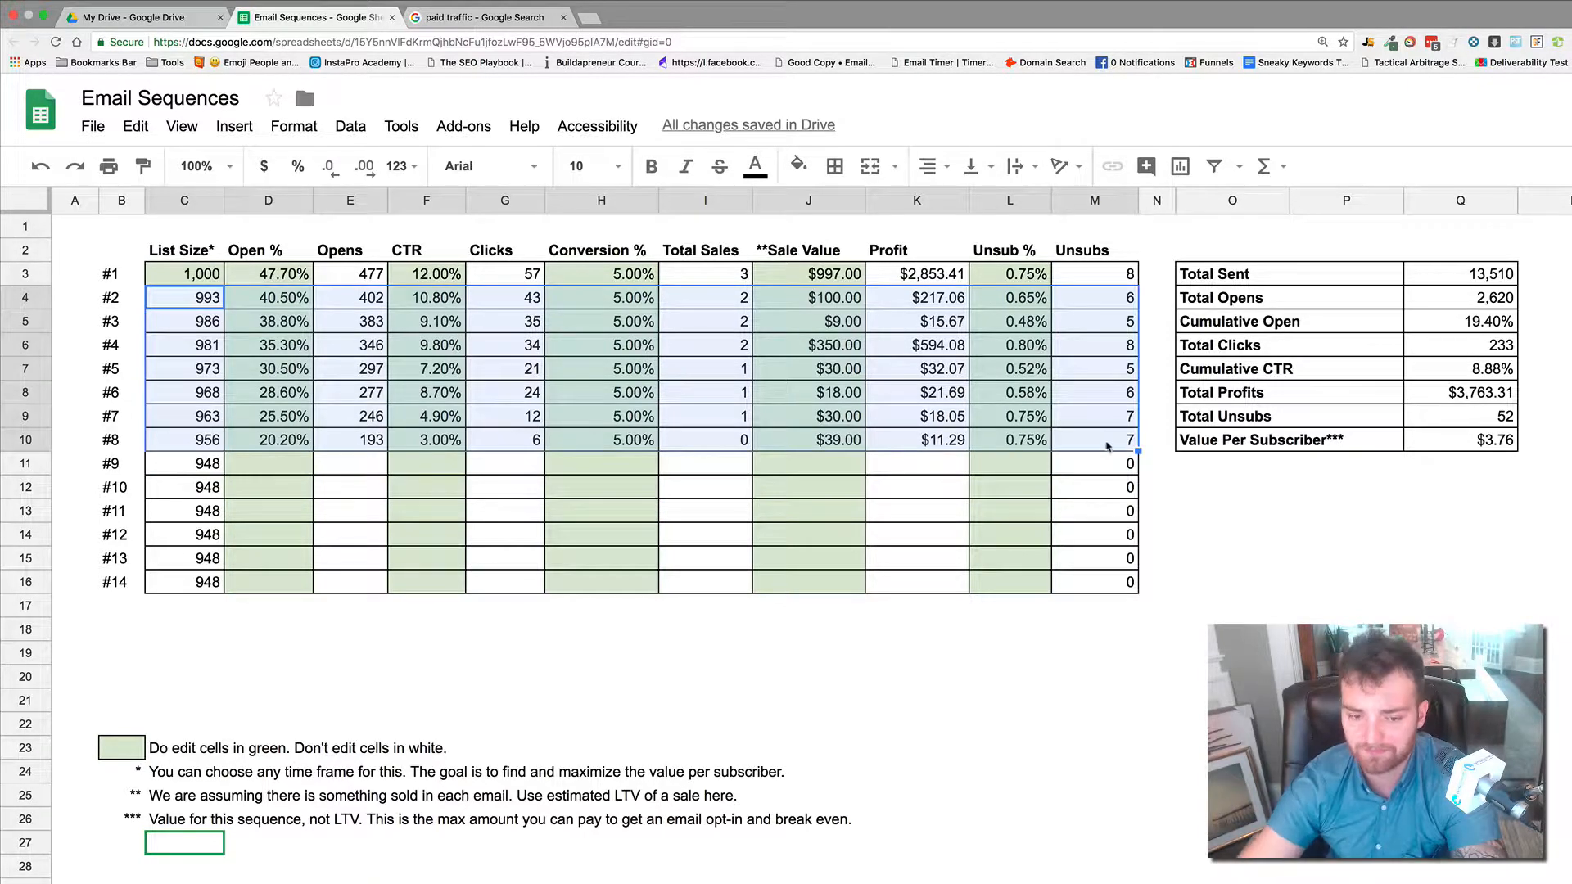
pyautogui.click(1007, 629)
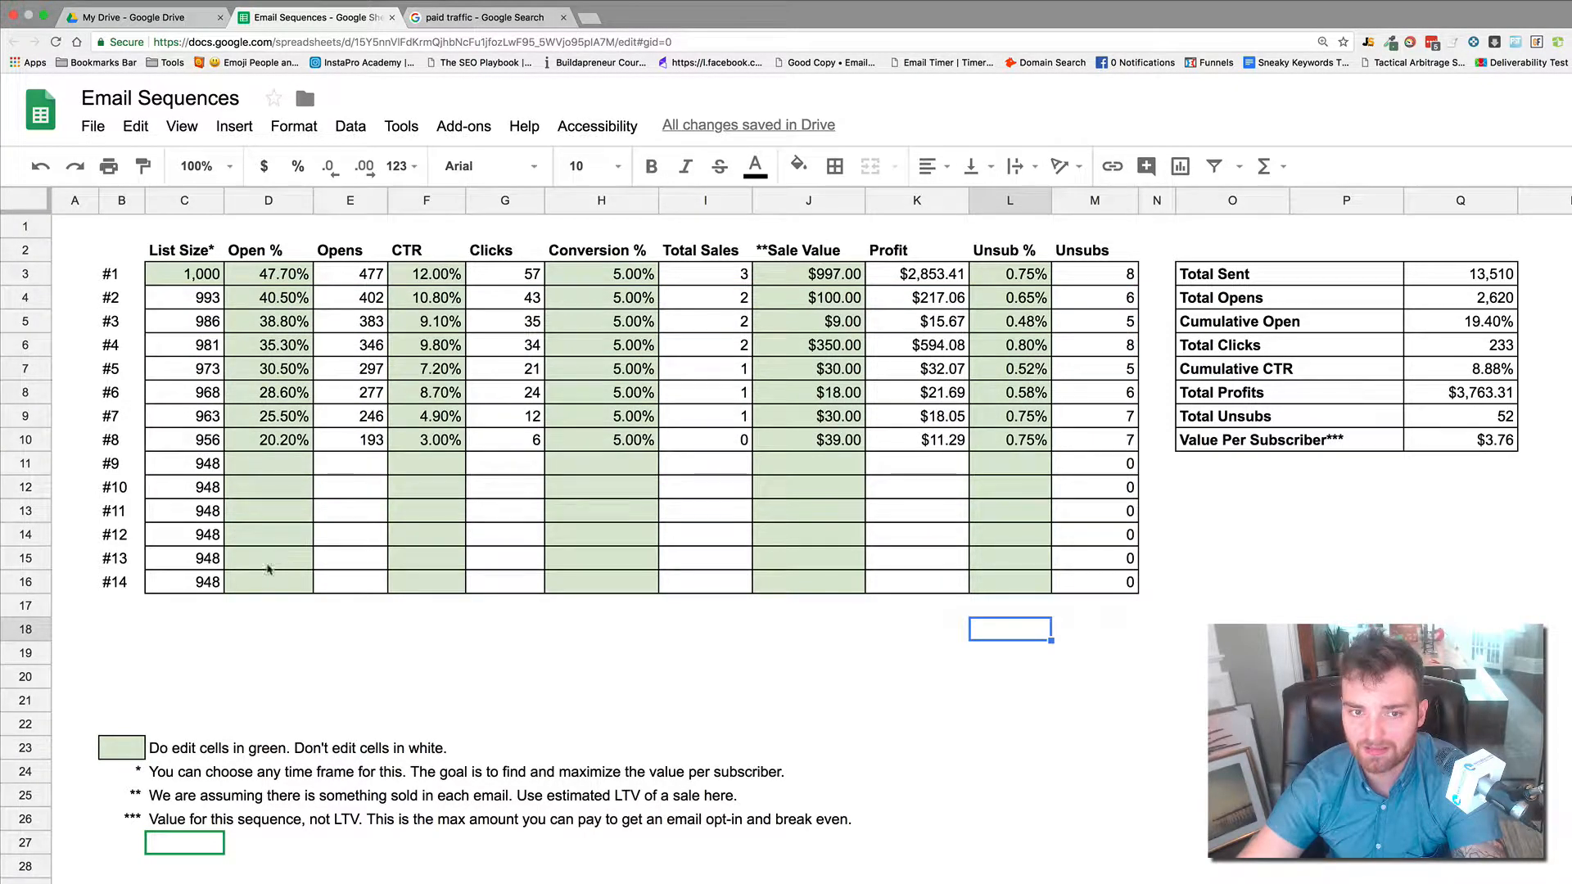
# Make a copy of the spreadsheet named "Copy of Email Sequences" in My Drive and return to the original
pyautogui.click(92, 126)
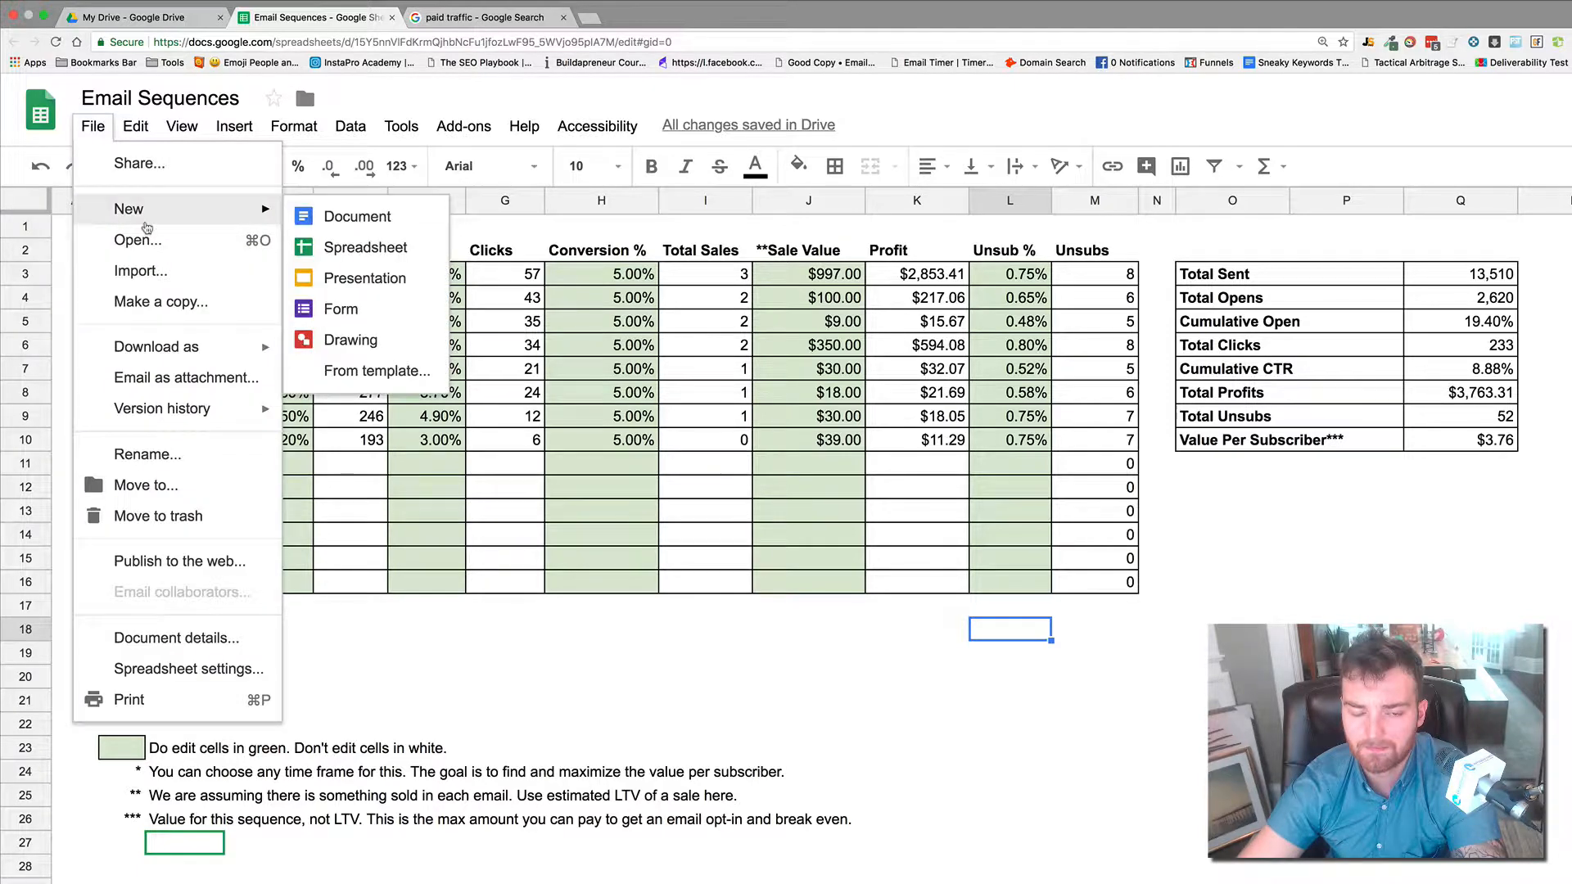
pyautogui.click(196, 300)
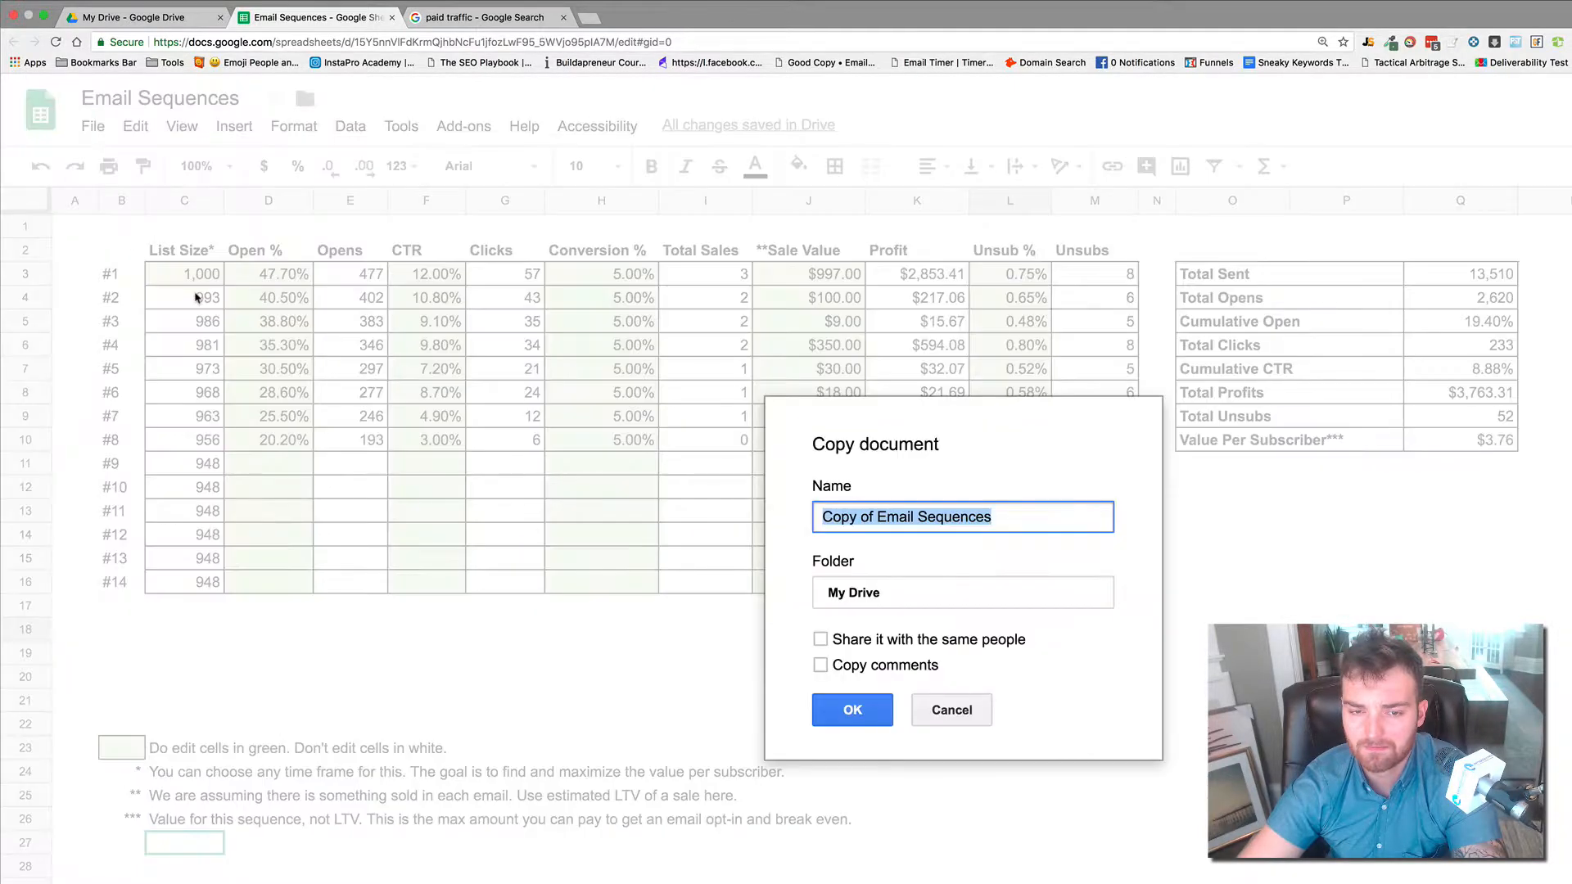
pyautogui.click(856, 709)
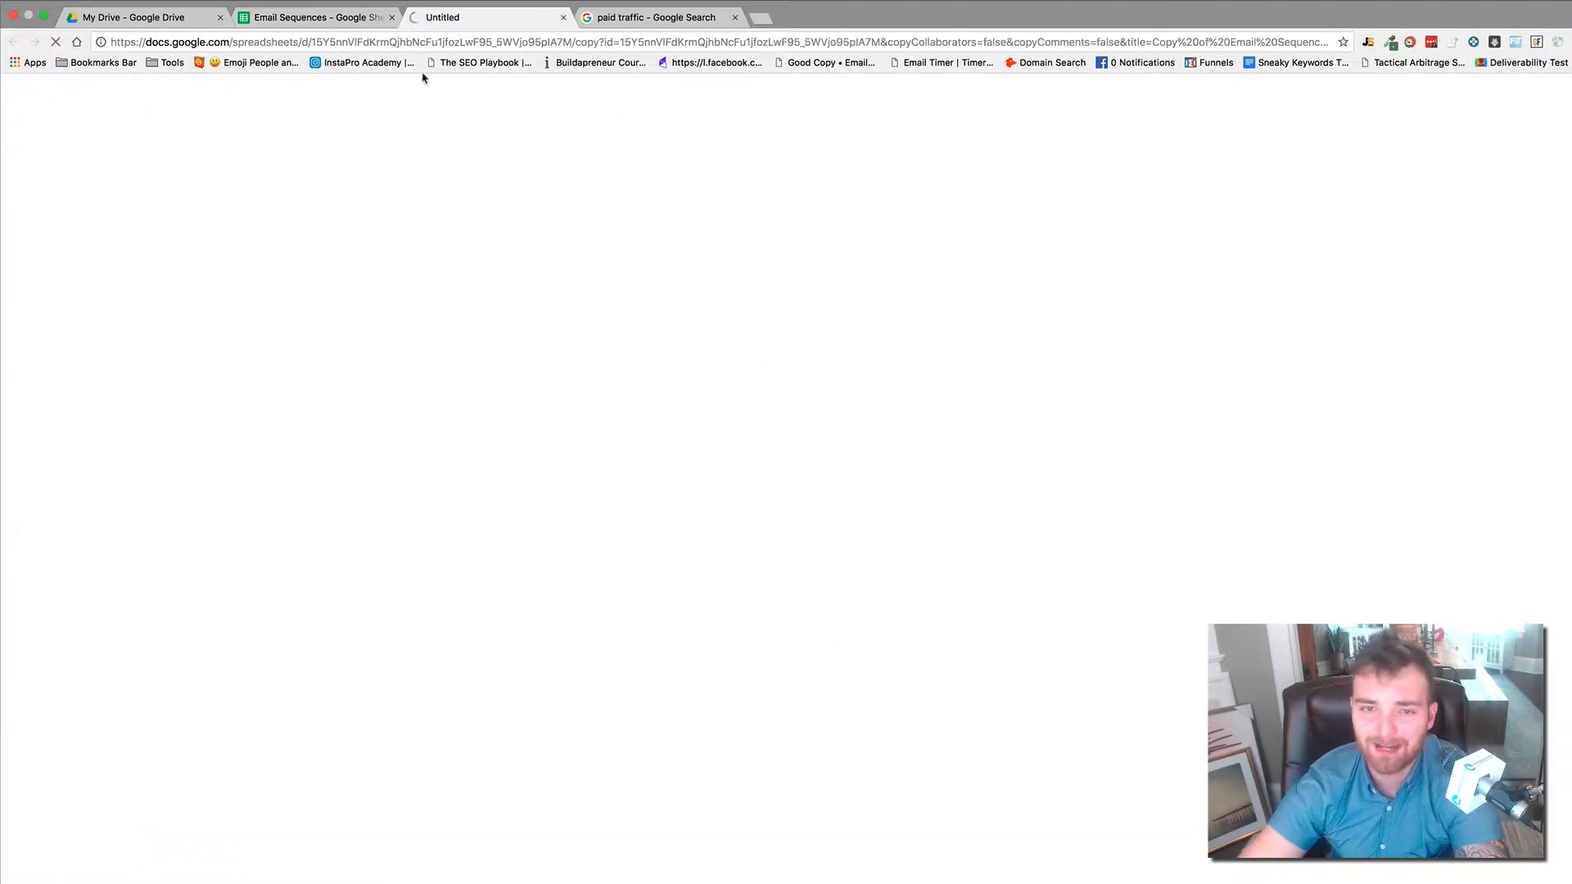
pyautogui.click(342, 18)
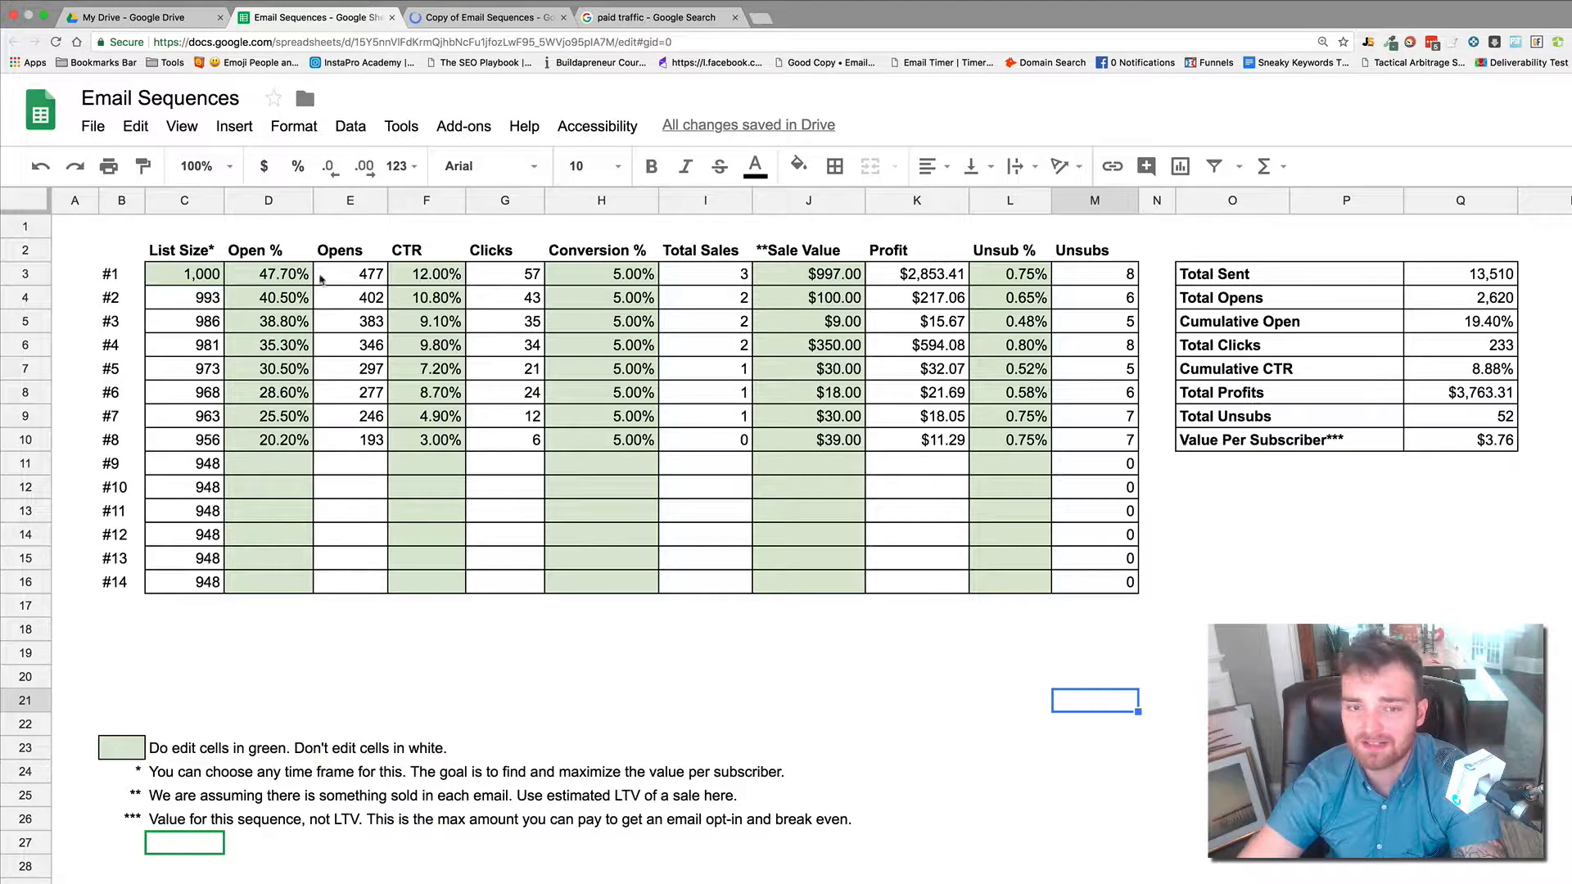
# Set the Open % for email #1 to 25% and fill it down through email #8
pyautogui.click(293, 273)
pyautogui.write('25')
pyautogui.press('Return')
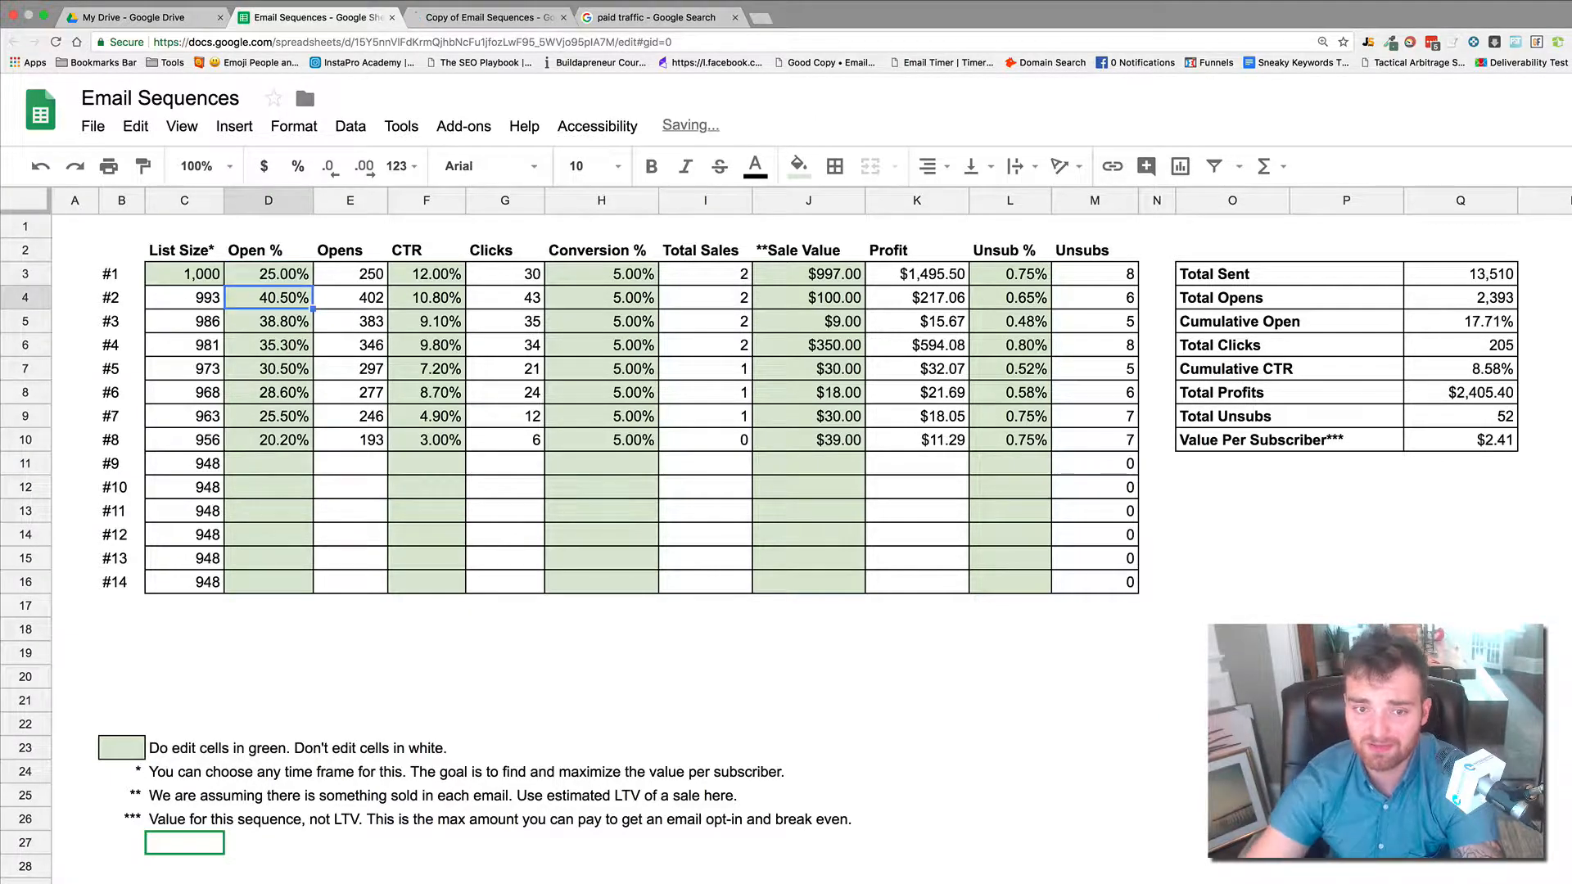
pyautogui.click(270, 278)
pyautogui.moveTo(313, 286); pyautogui.dragTo(302, 447)
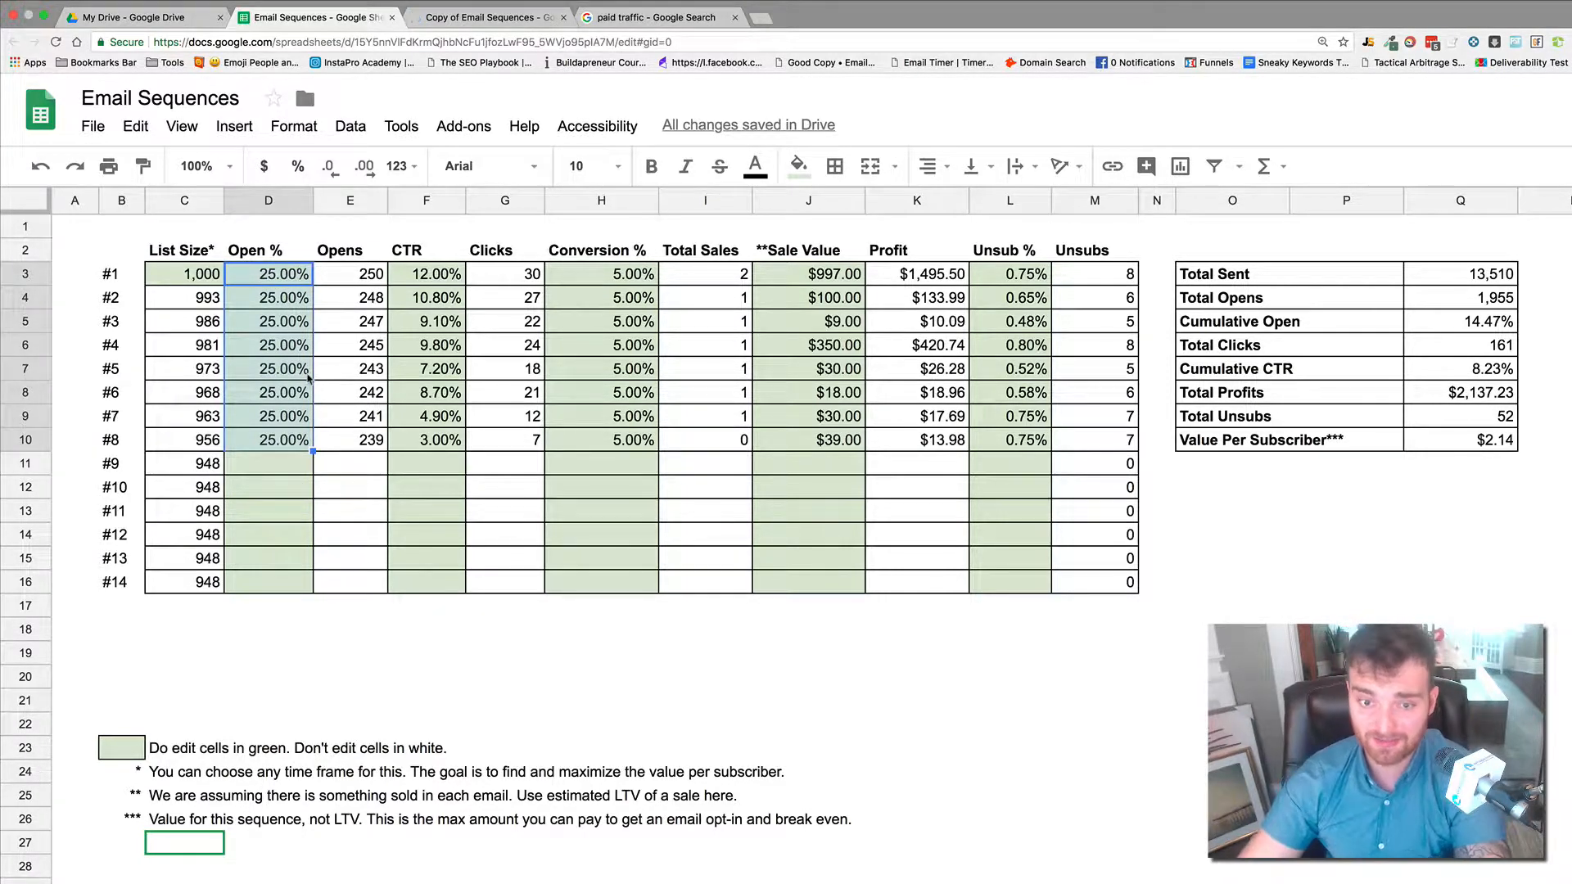
# Set the CTR for email #1 to 8% and fill it down through email #8
pyautogui.click(427, 258)
pyautogui.click(432, 272)
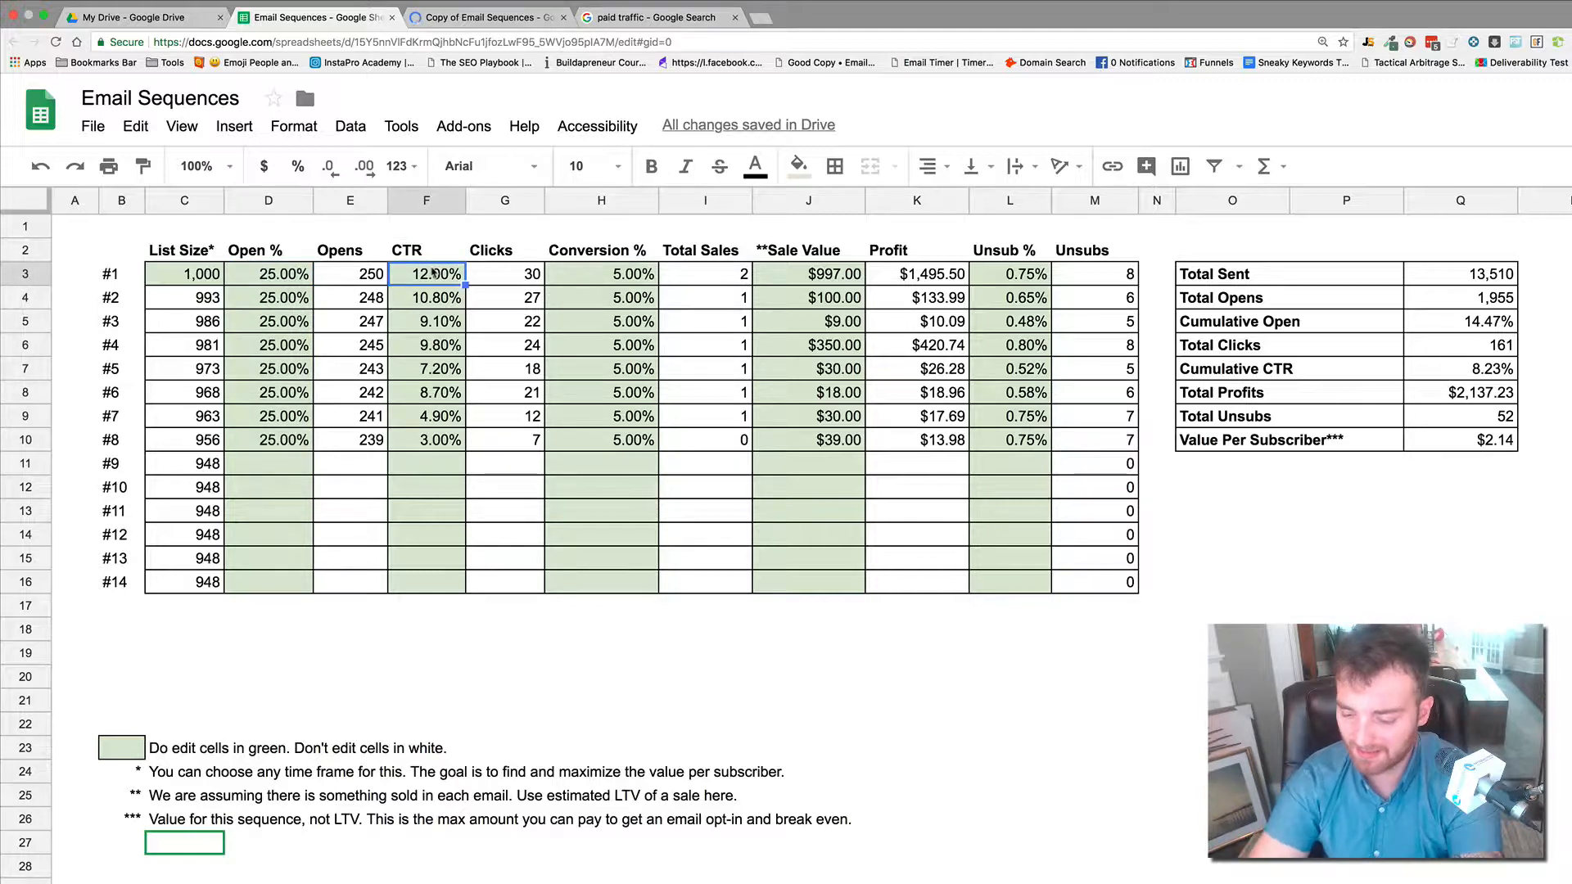
pyautogui.write('8')
pyautogui.press('Return')
pyautogui.press('Up')
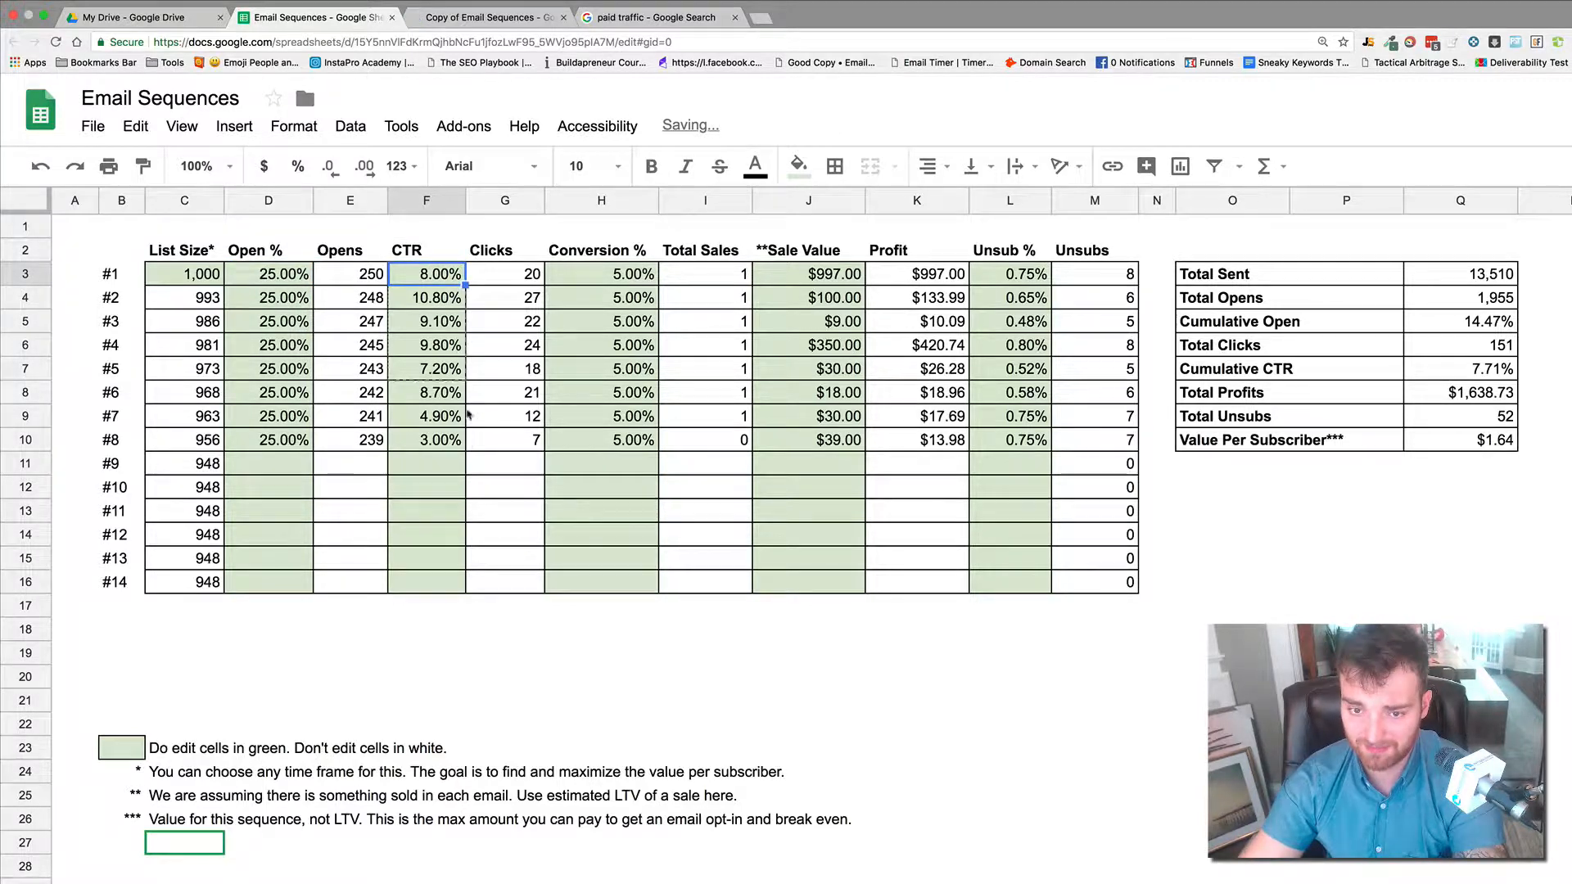
pyautogui.moveTo(465, 285); pyautogui.dragTo(465, 450)
# Set the Sale Value for email #1 to $20 and fill it down through email #8
pyautogui.click(841, 275)
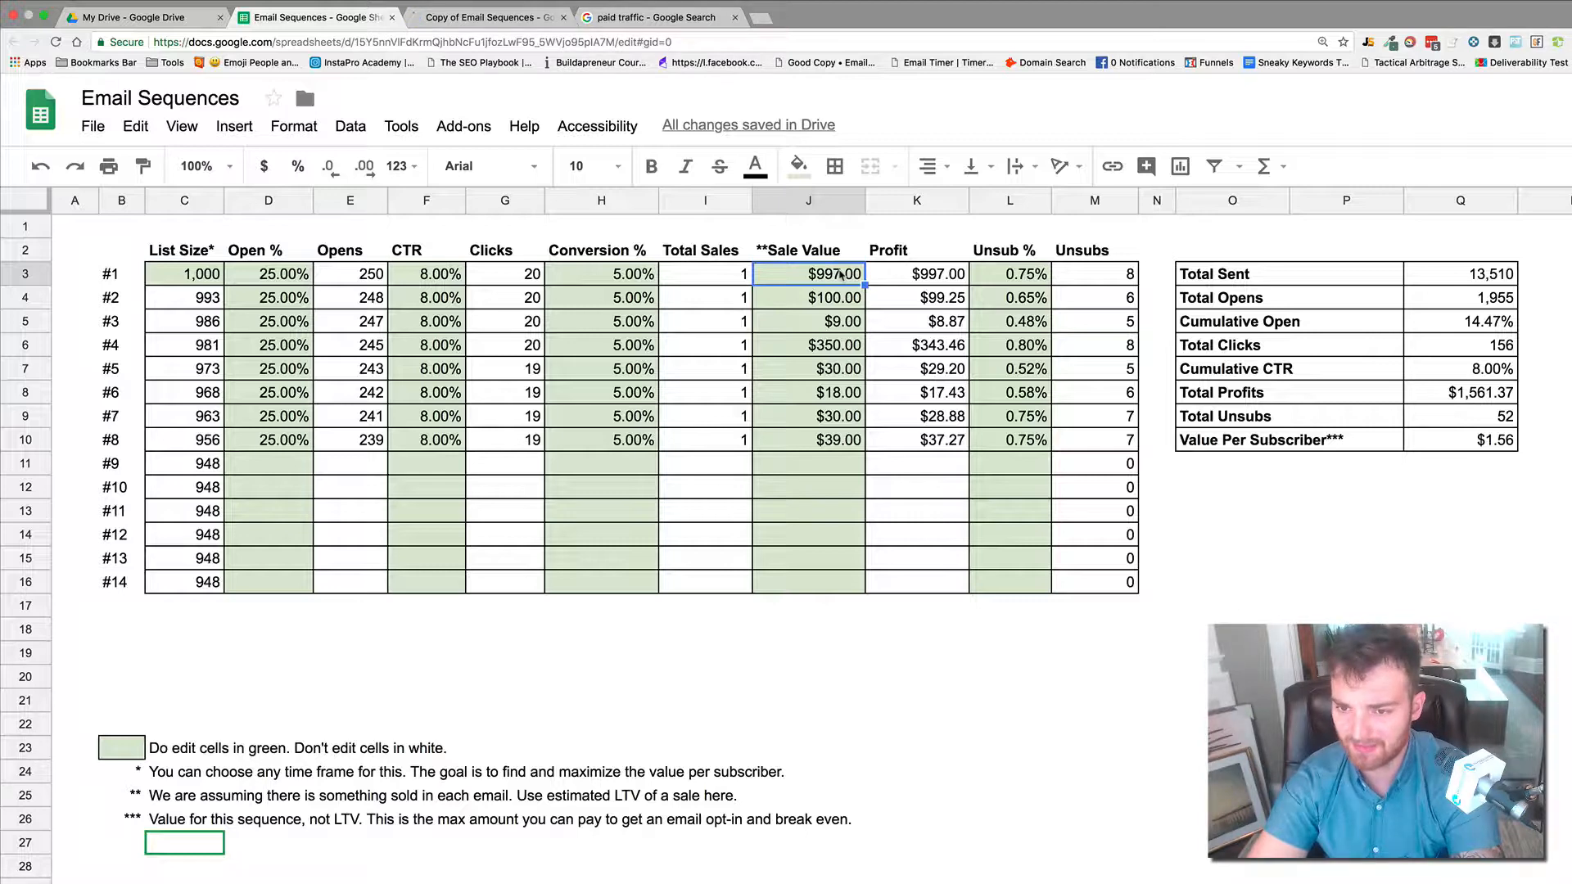
pyautogui.write('20')
pyautogui.press('Return')
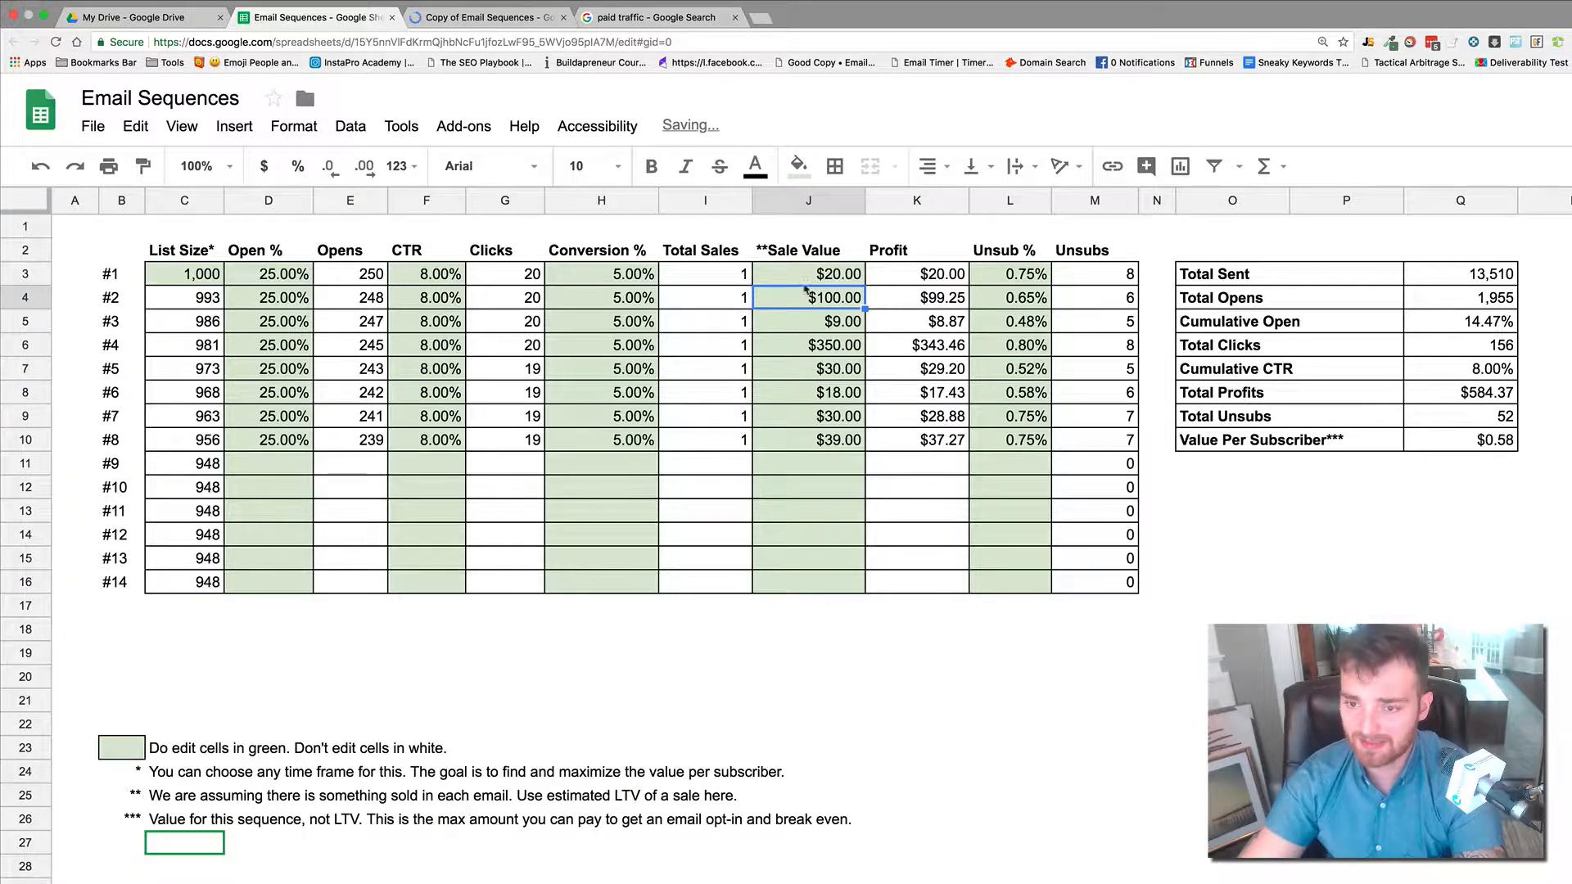
pyautogui.click(806, 278)
pyautogui.moveTo(864, 286); pyautogui.dragTo(853, 442)
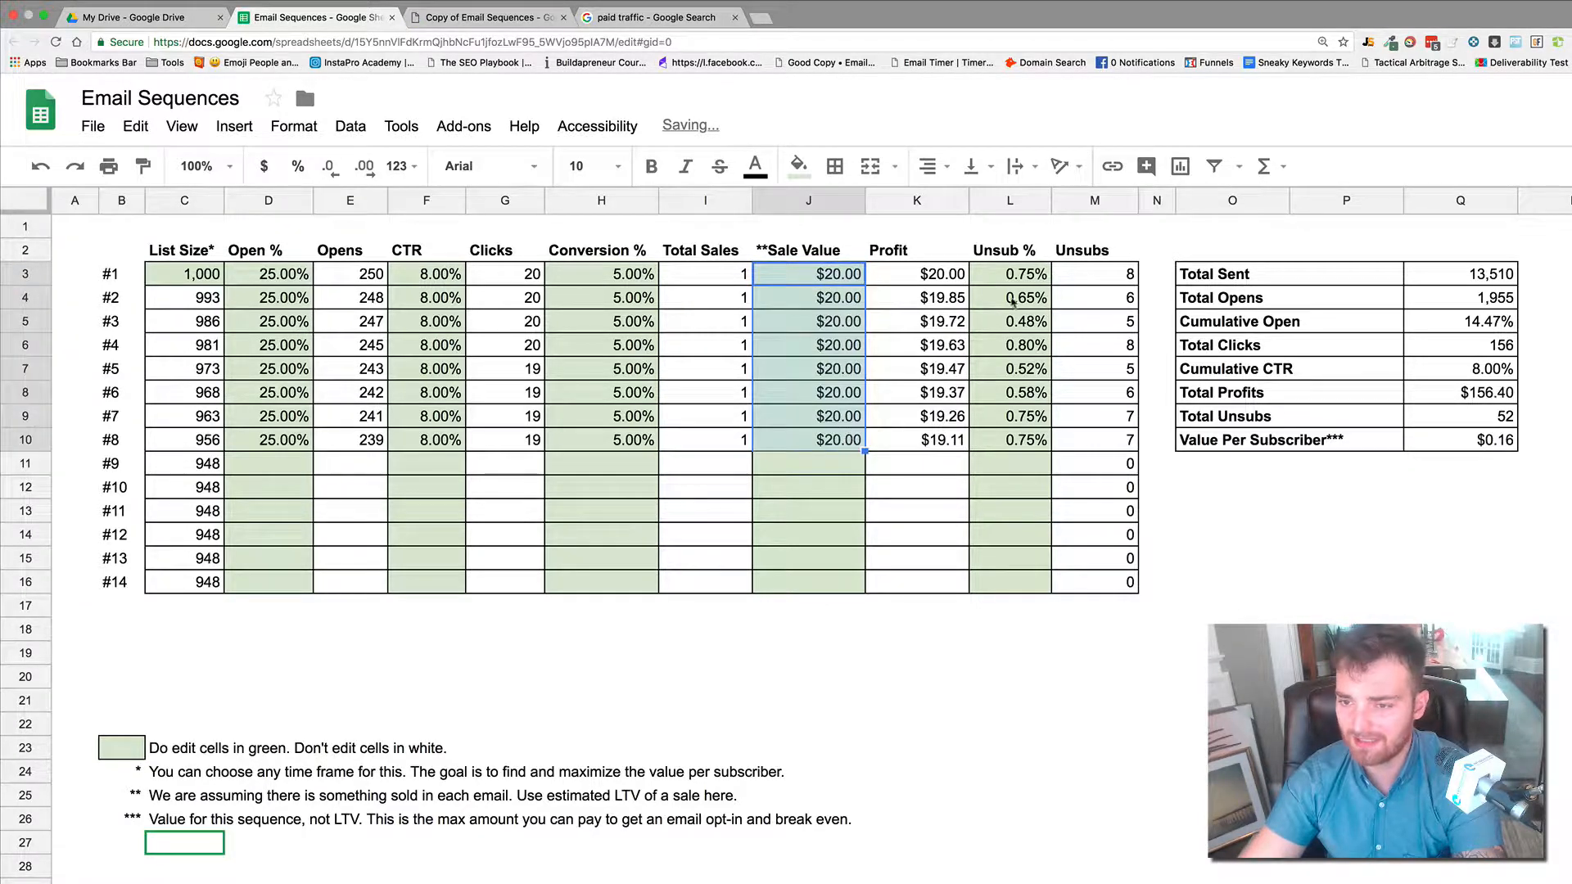
# Fill the 0.75% Unsub % of email #1 down through email #8
pyautogui.click(1033, 275)
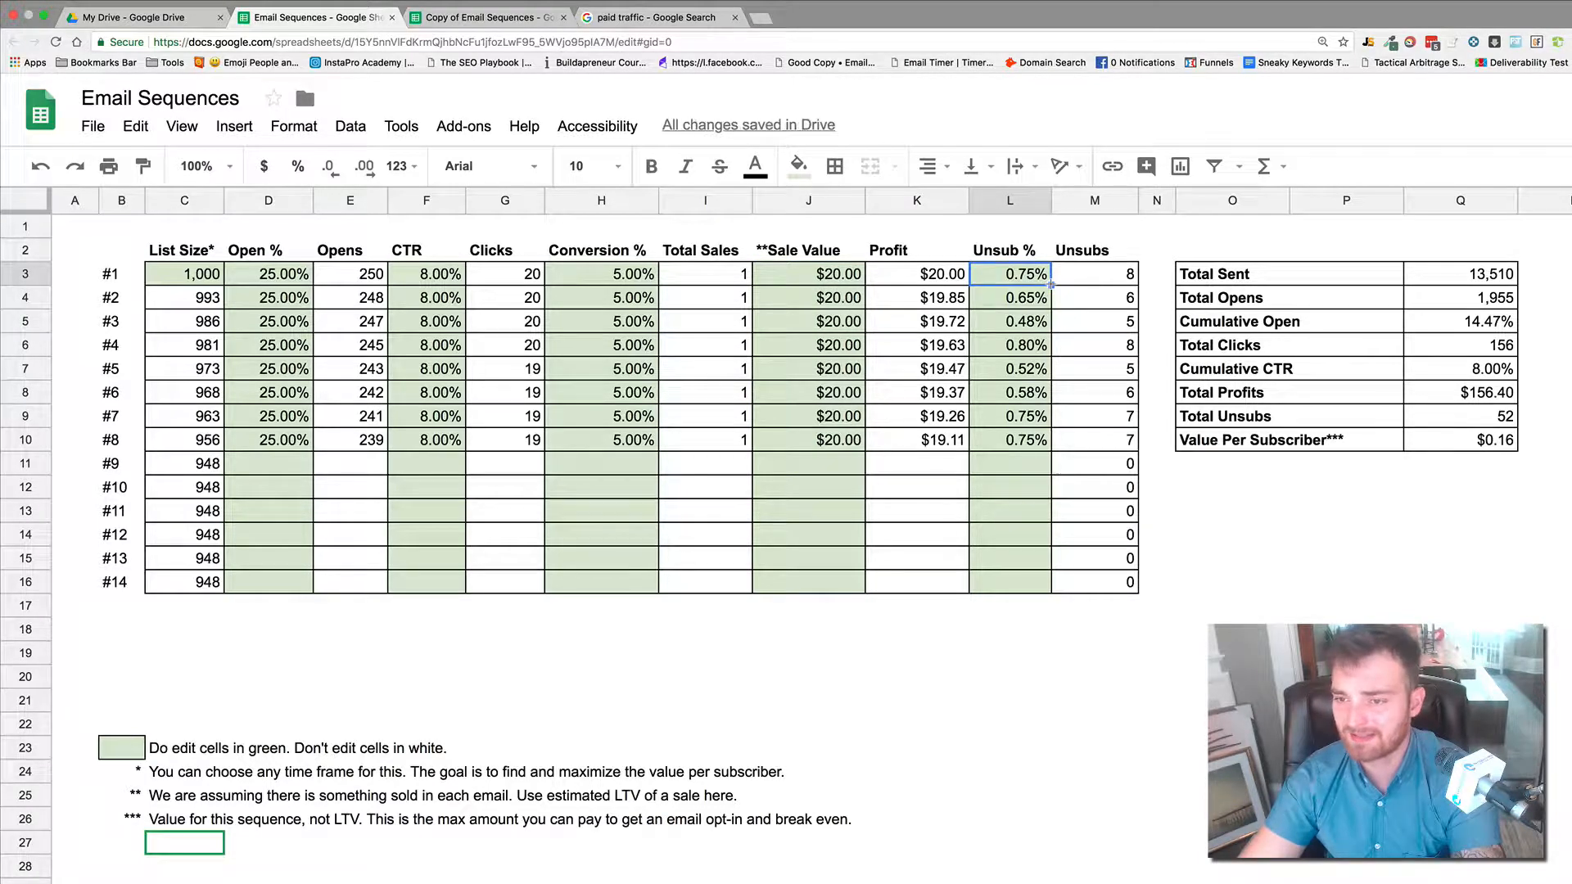
pyautogui.moveTo(1051, 284); pyautogui.dragTo(1050, 442)
pyautogui.click(1259, 560)
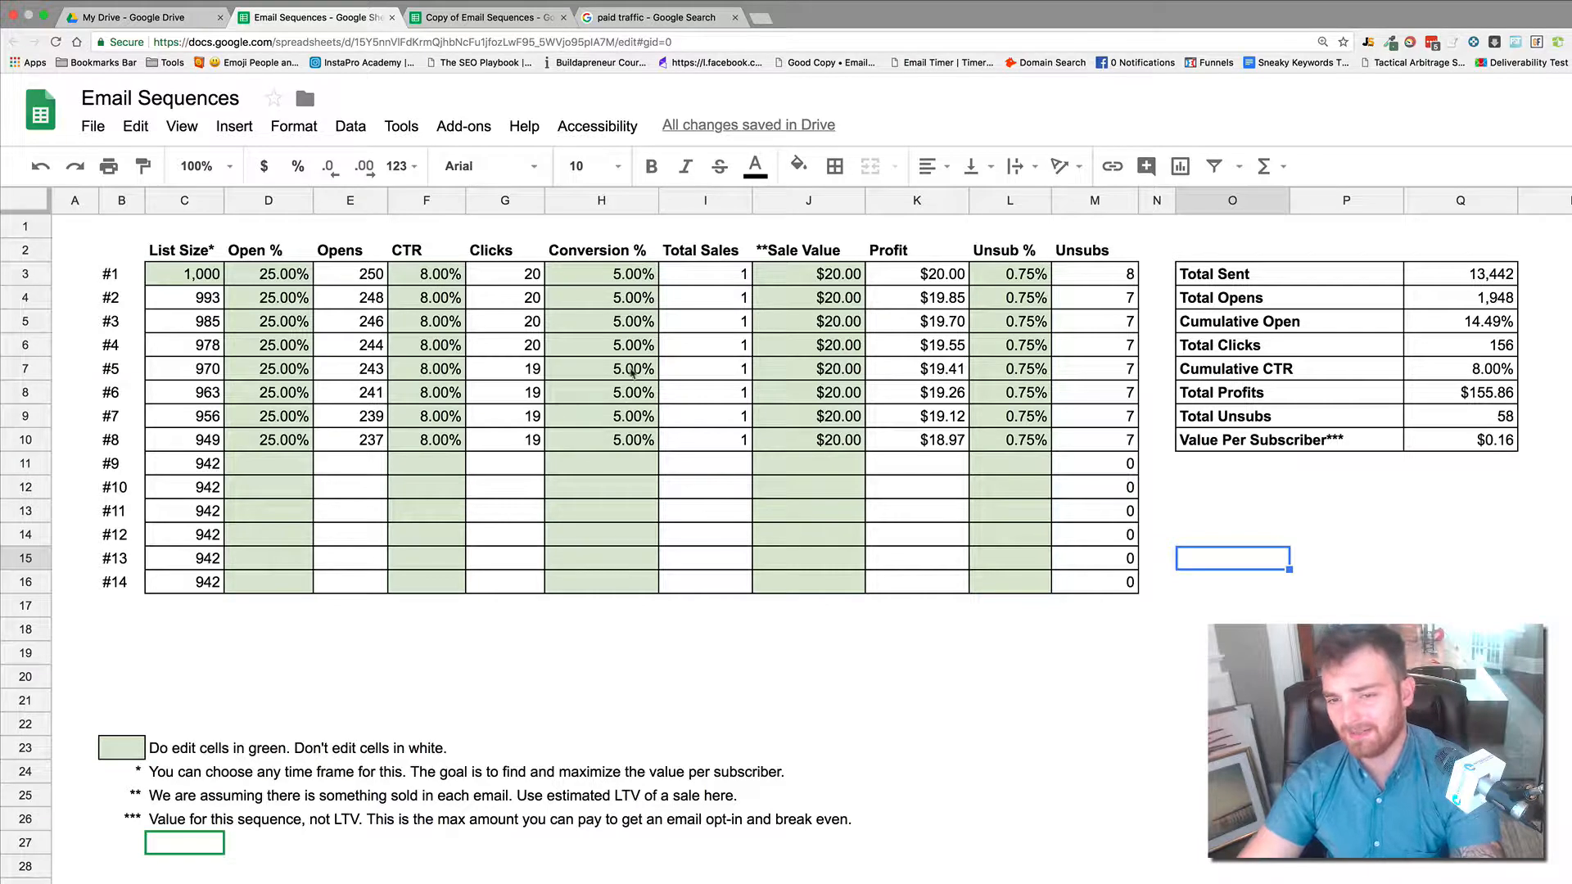
# Set the Conversion % for email #1 to 20% and fill it down through email #8
pyautogui.click(627, 282)
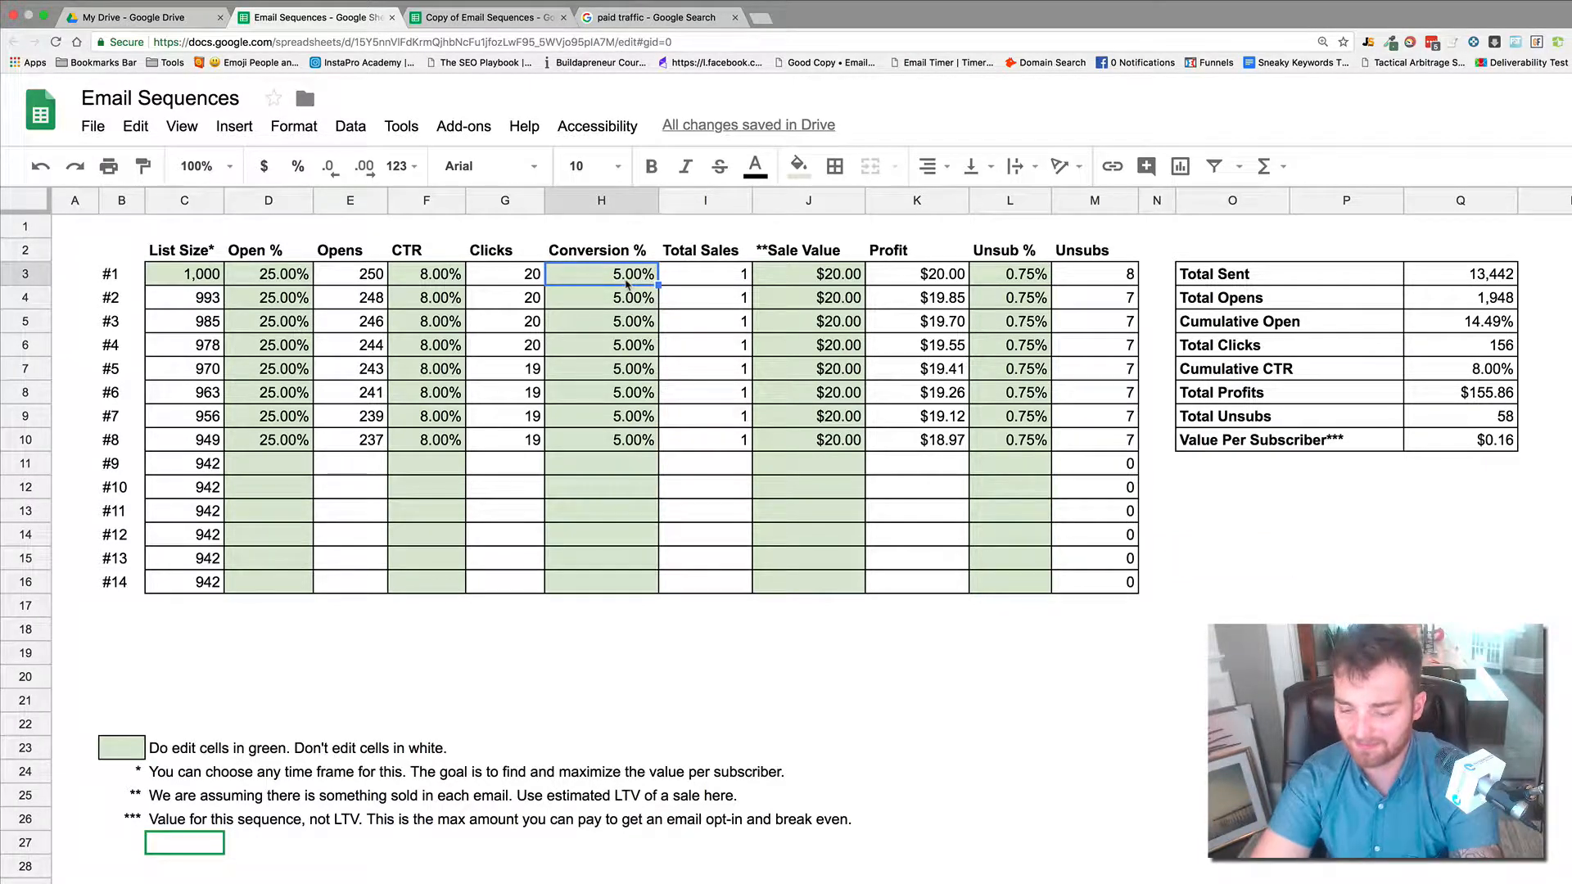
pyautogui.write('20')
pyautogui.press('Return')
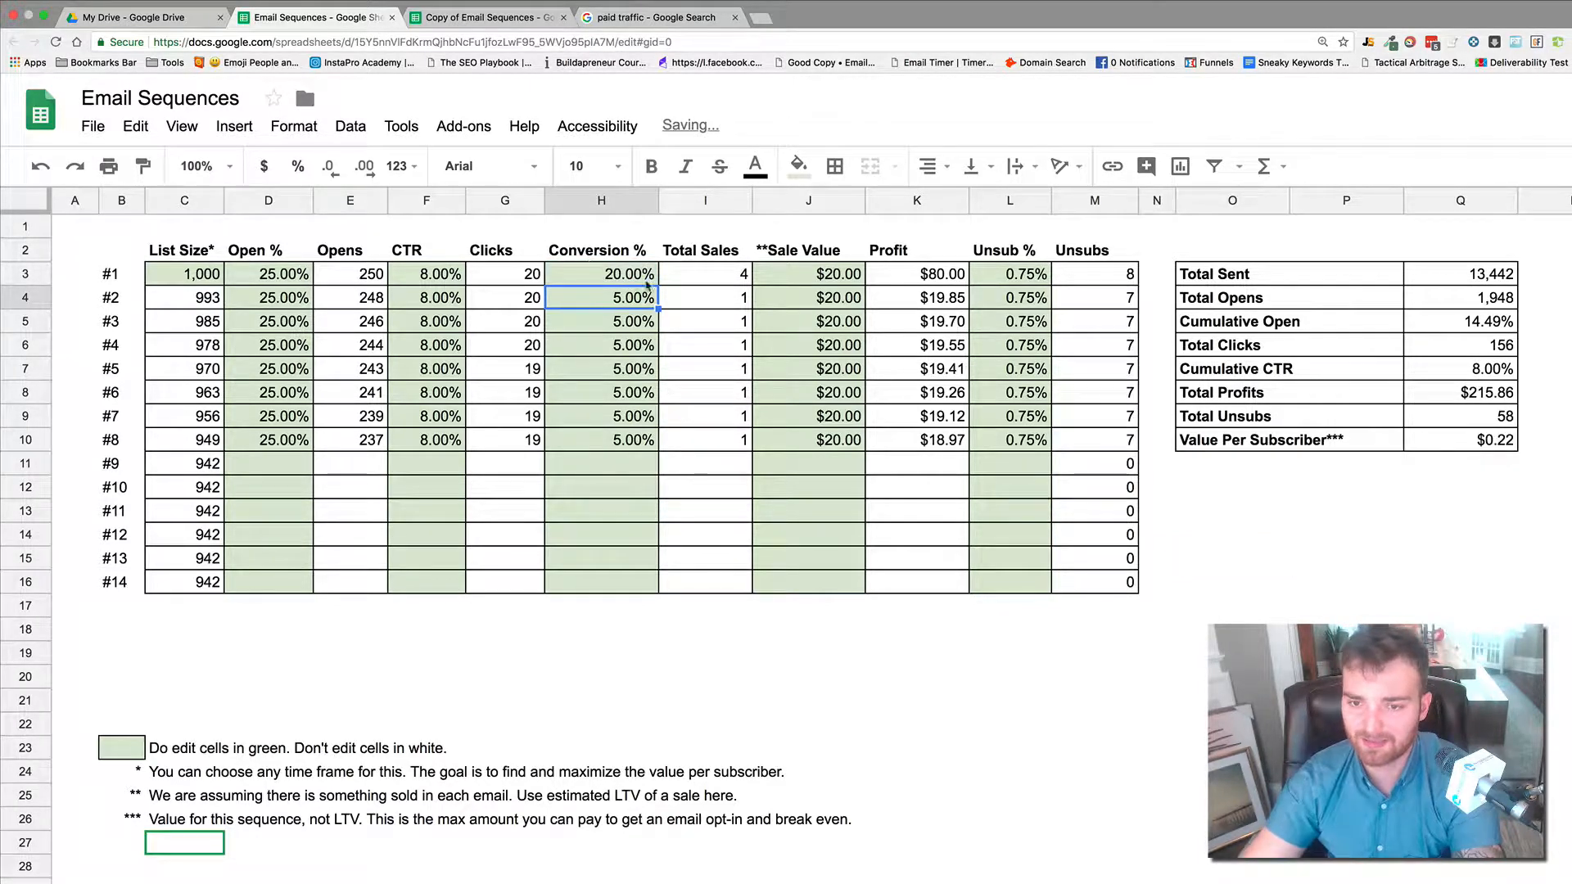
pyautogui.press('Up')
pyautogui.moveTo(653, 461); pyautogui.dragTo(652, 459)
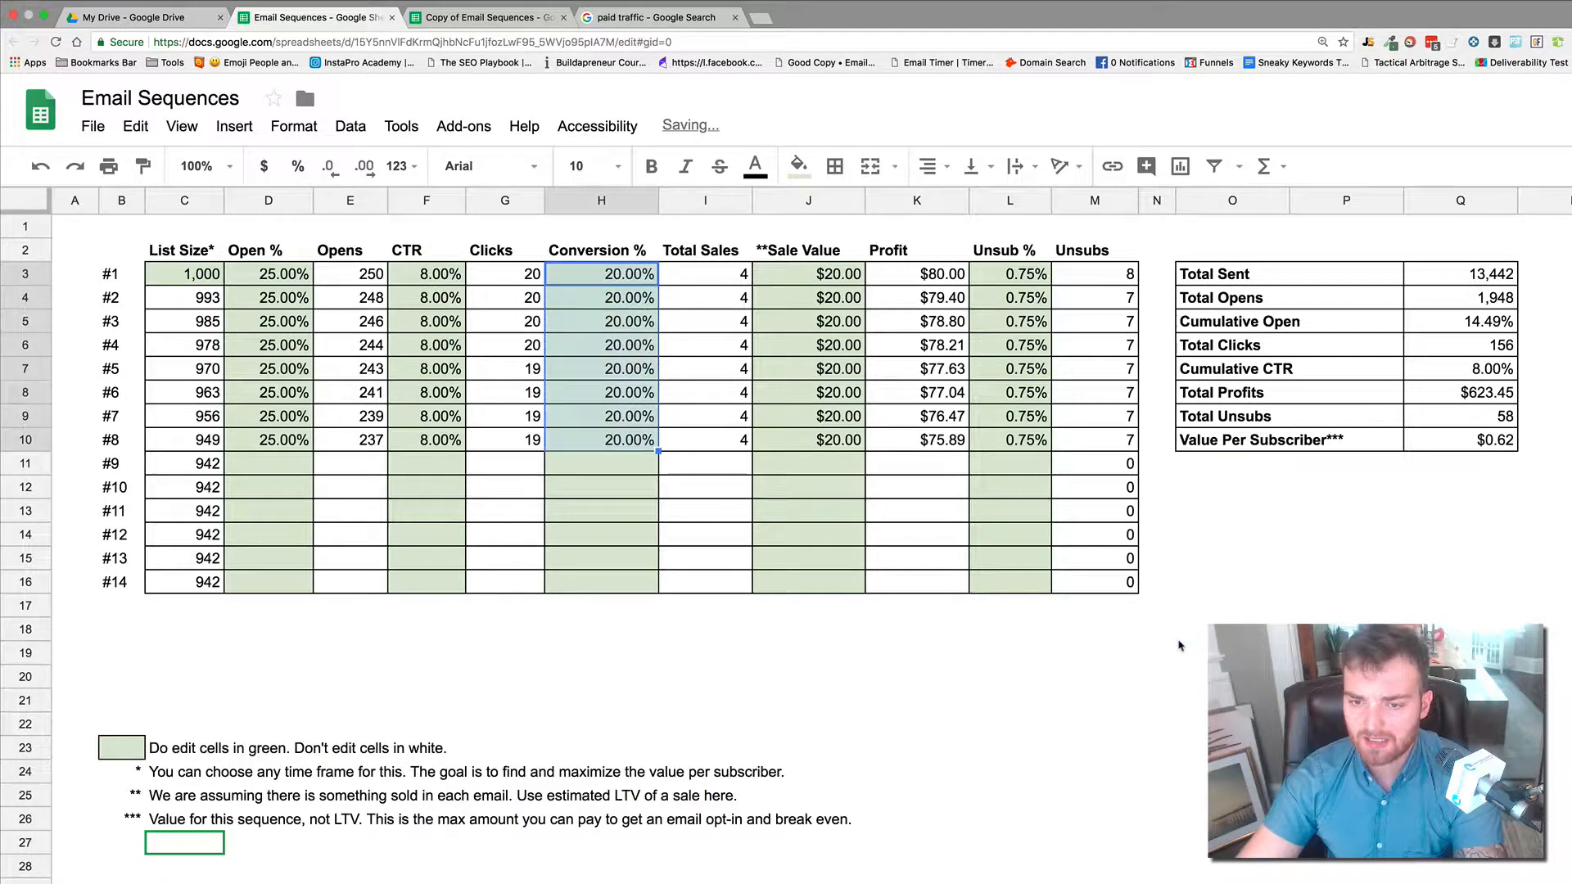
pyautogui.click(1179, 635)
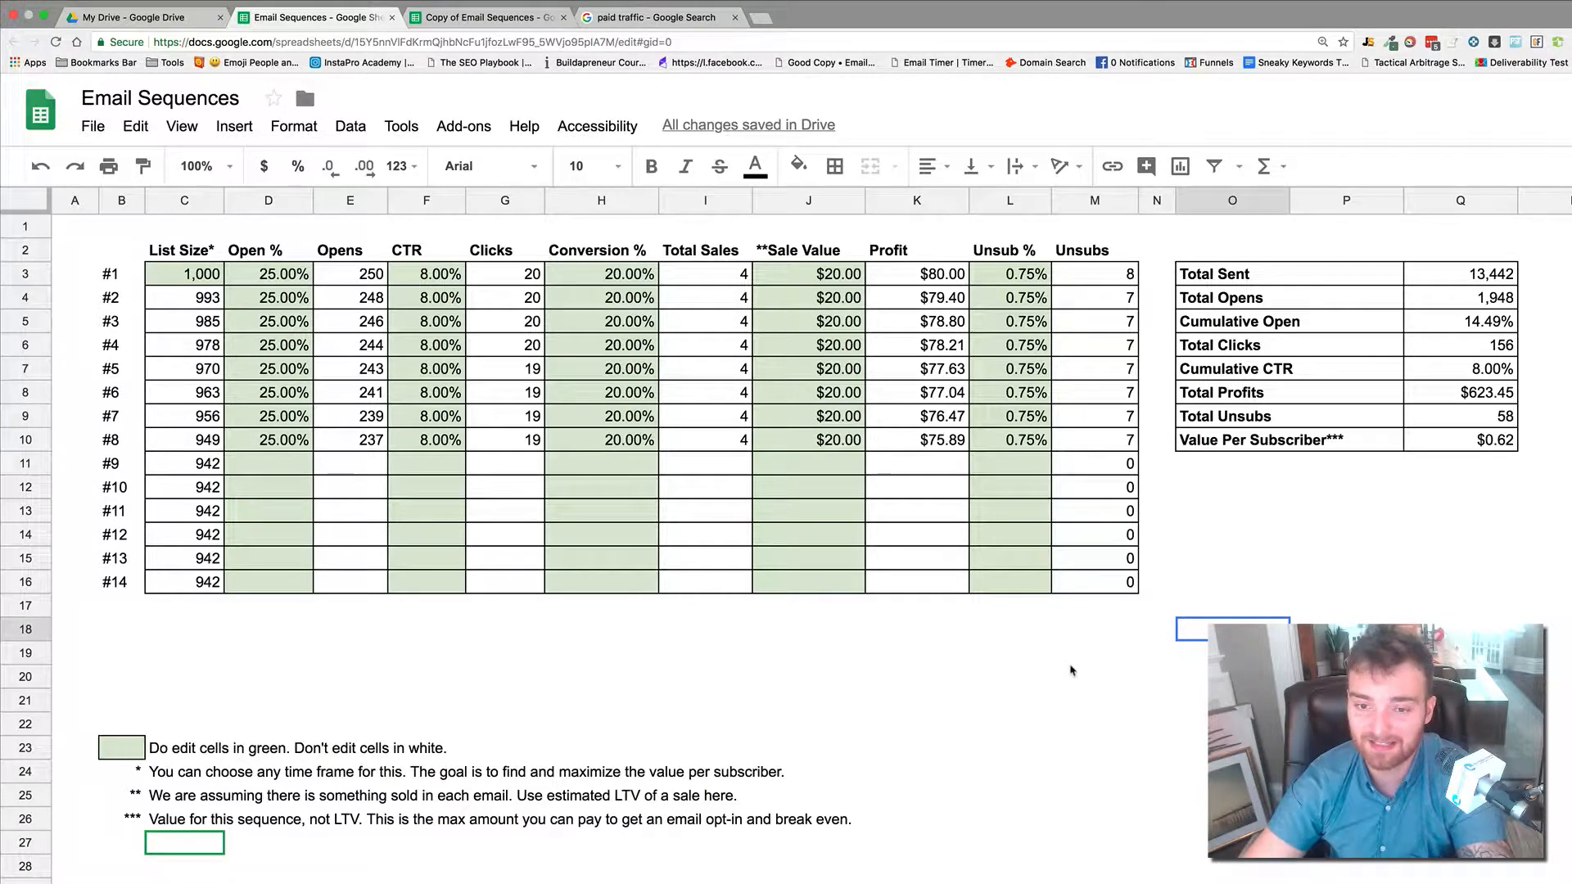
# Examine the Value Per Subscriber result and the list of numbered emails in the sequence calculator
pyautogui.click(1470, 441)
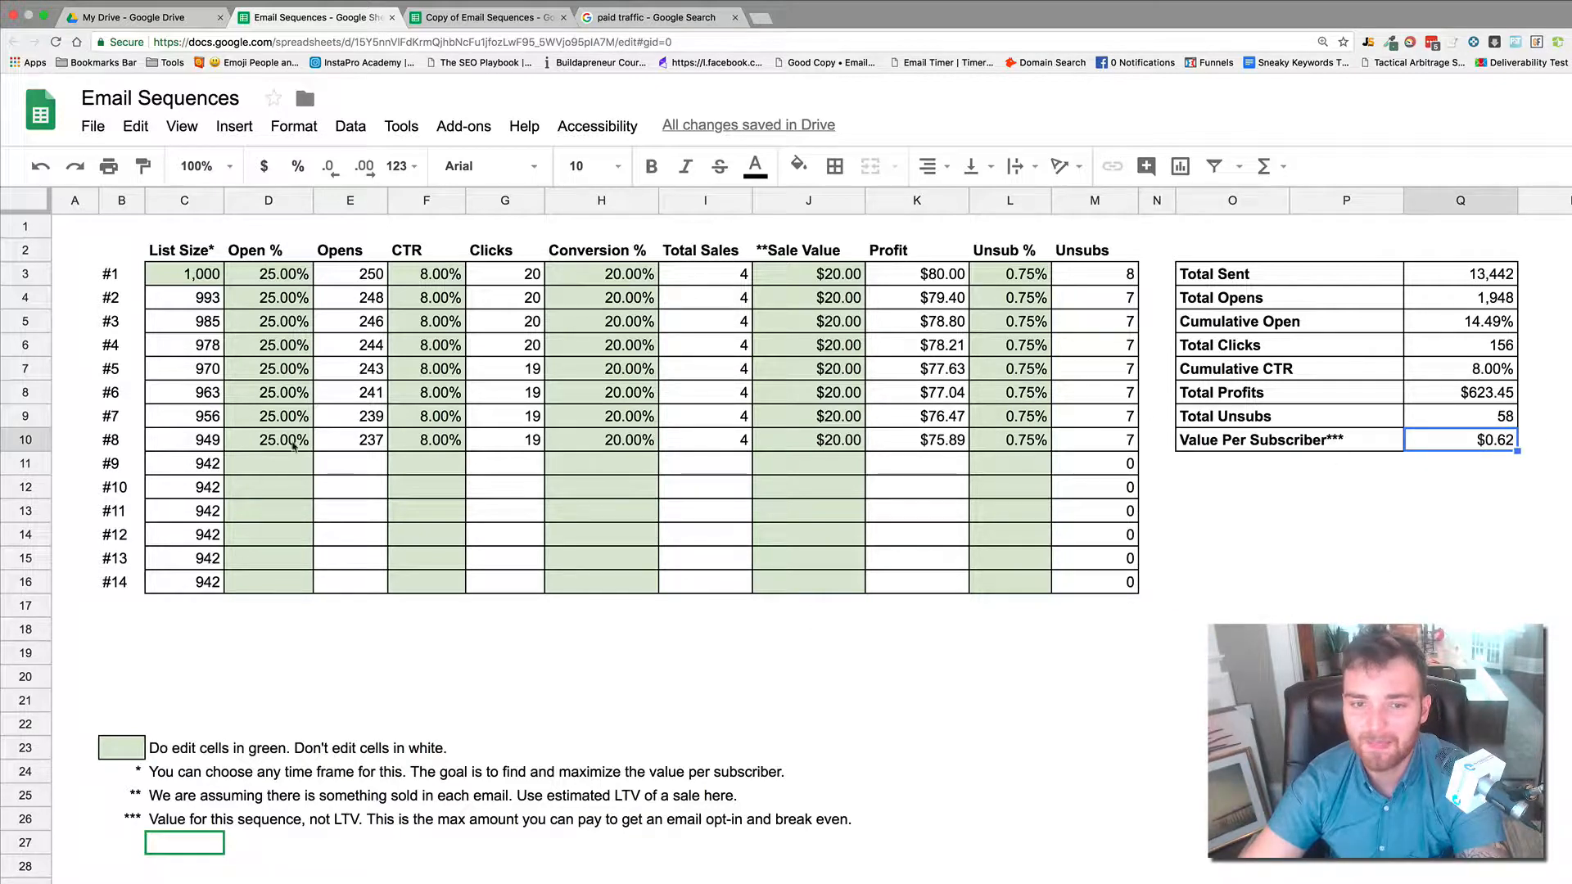
pyautogui.click(127, 274)
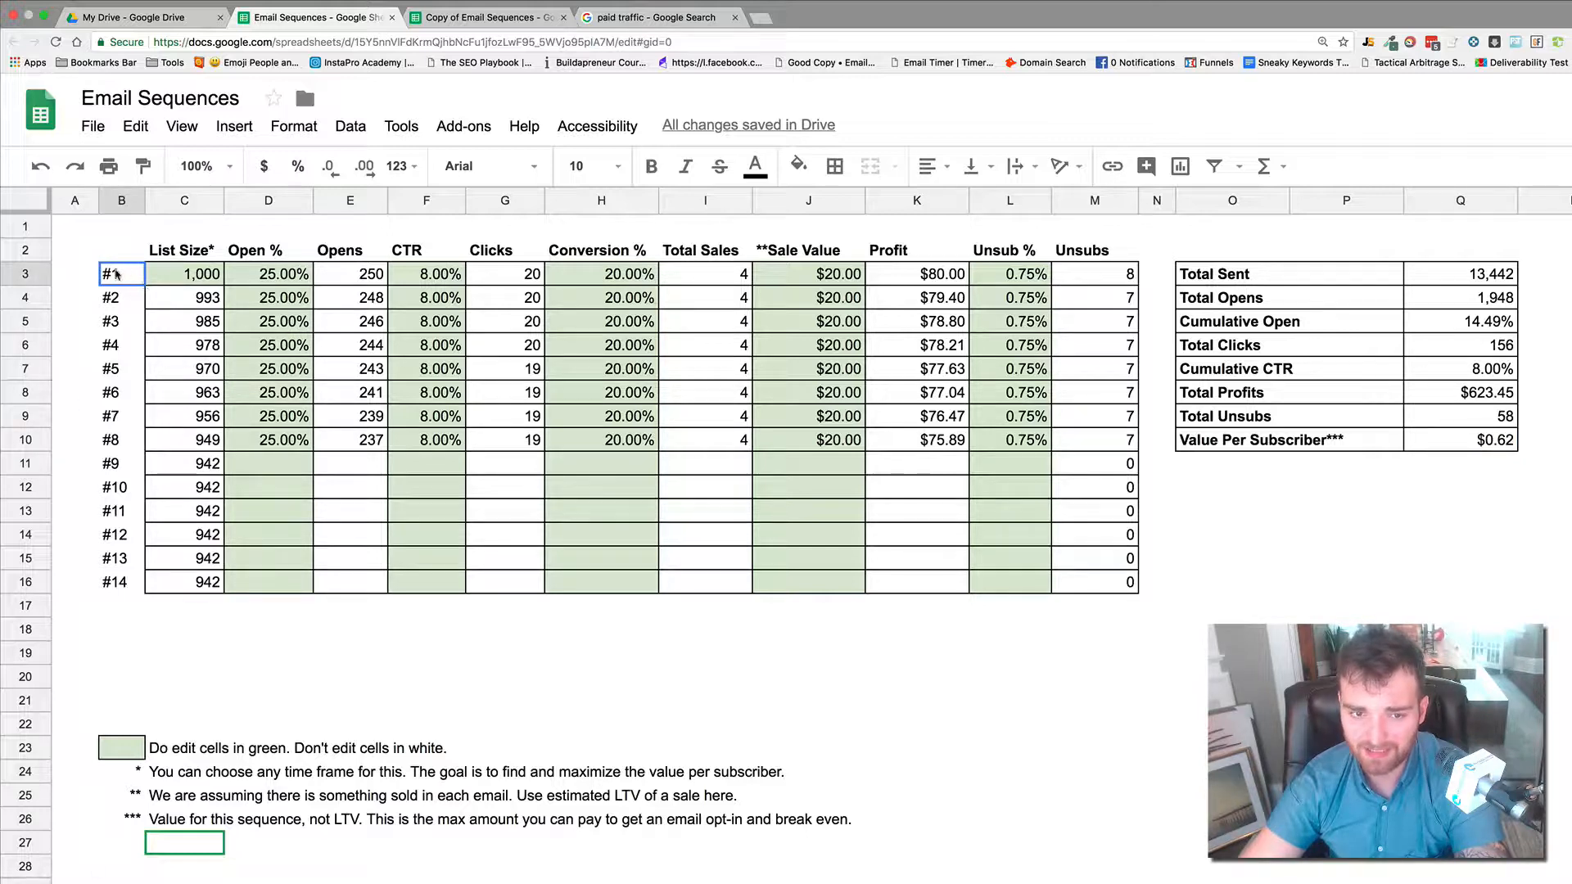
pyautogui.moveTo(121, 274); pyautogui.dragTo(133, 521)
pyautogui.click(491, 677)
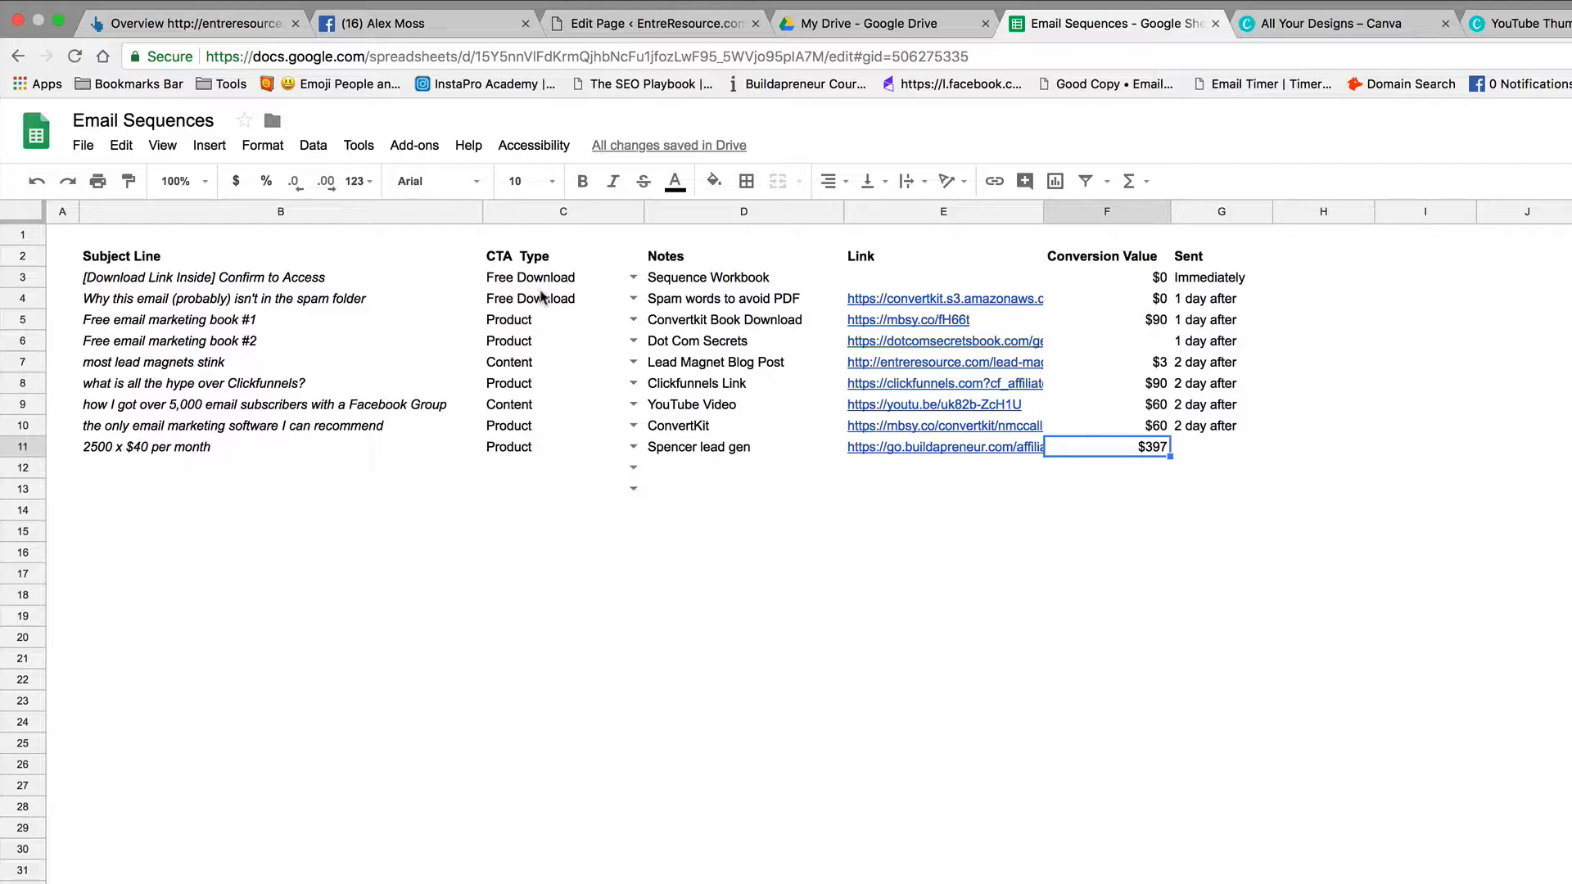
# Review the planned email sequence table, its subject lines and the CTA Type options available for the first email
pyautogui.moveTo(305, 281); pyautogui.dragTo(1210, 463)
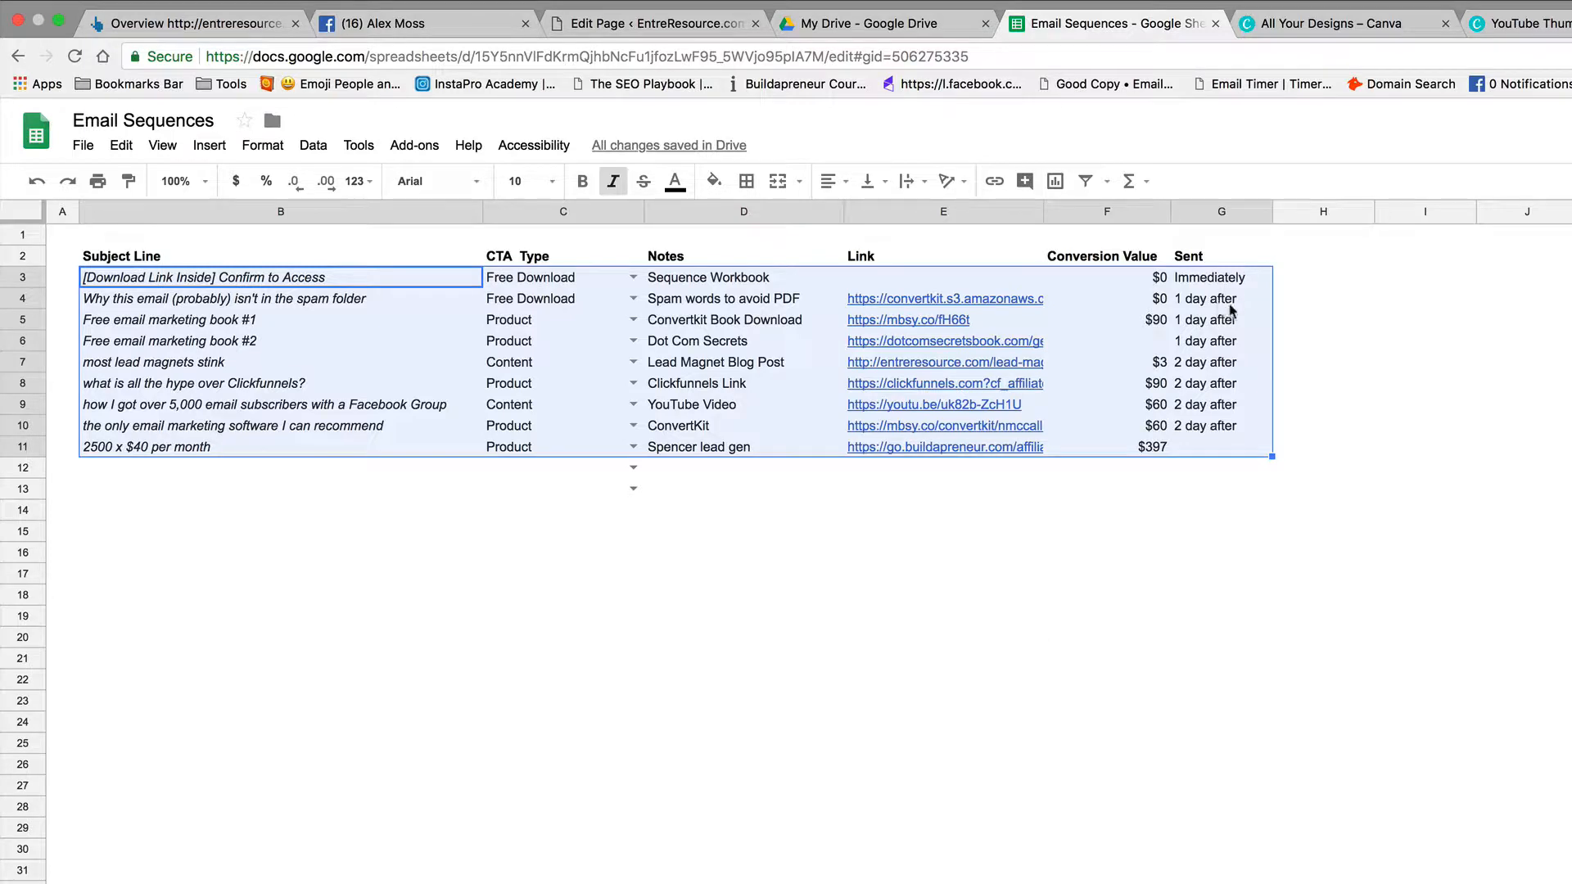
pyautogui.click(999, 577)
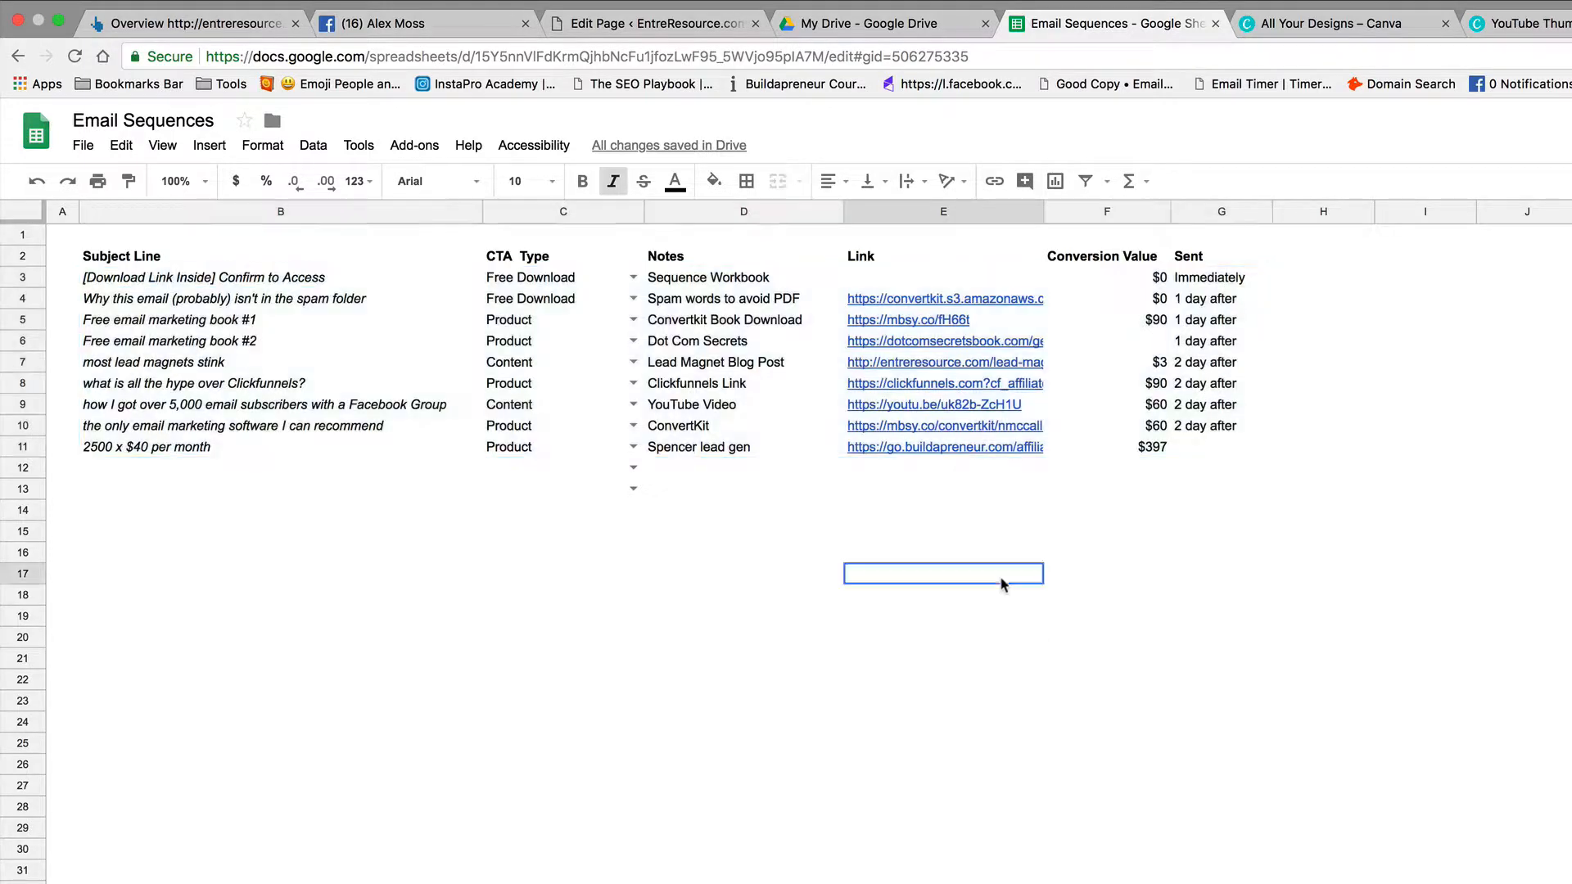
pyautogui.moveTo(292, 272); pyautogui.dragTo(302, 447)
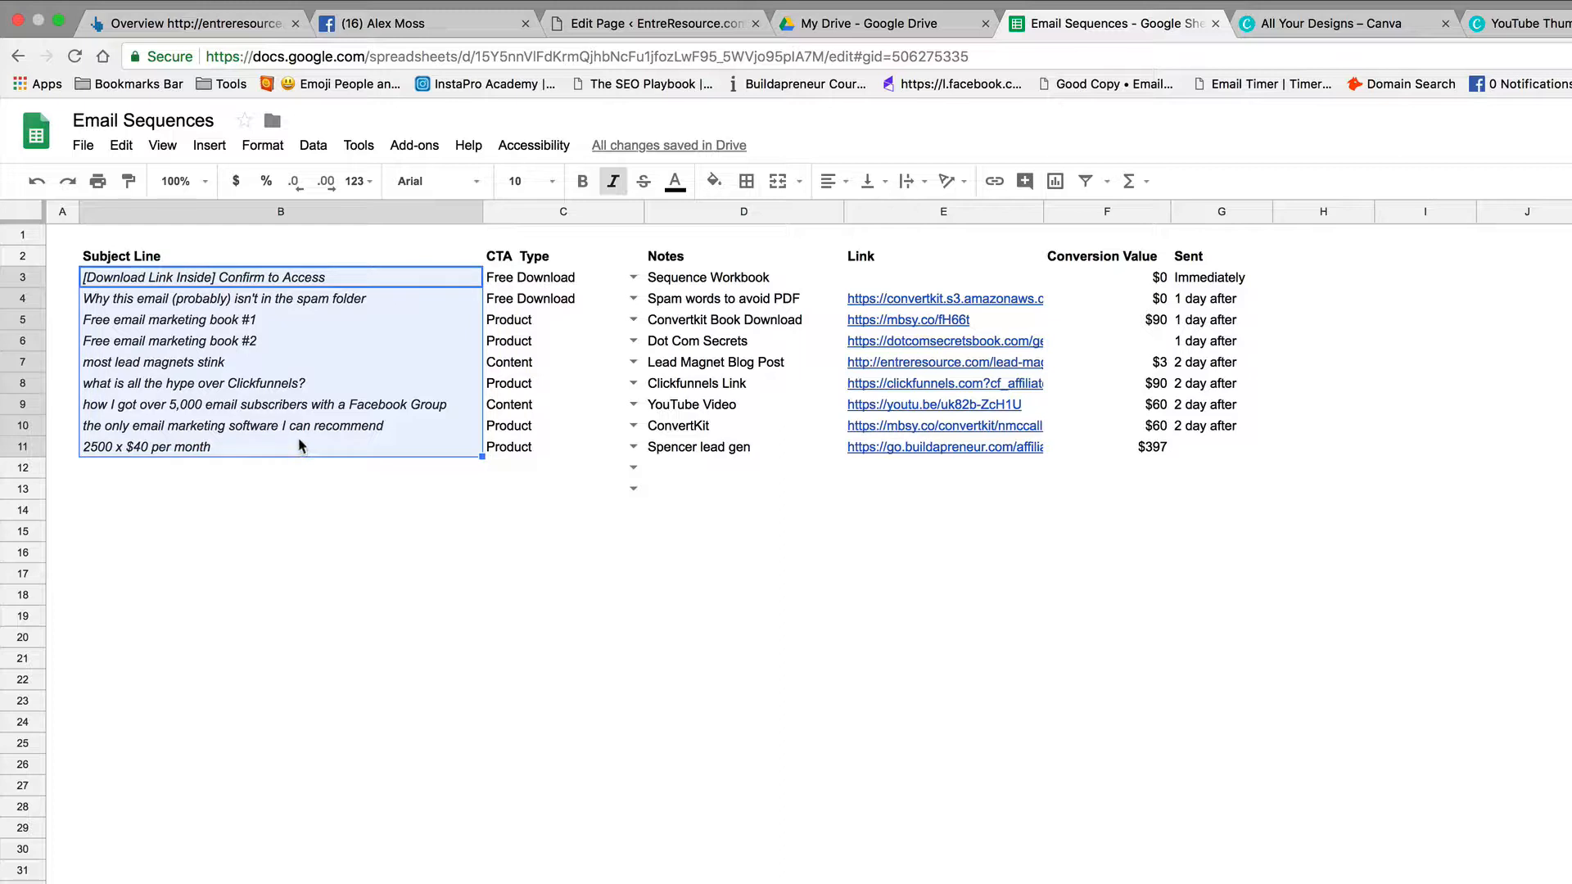
pyautogui.click(572, 654)
pyautogui.click(516, 260)
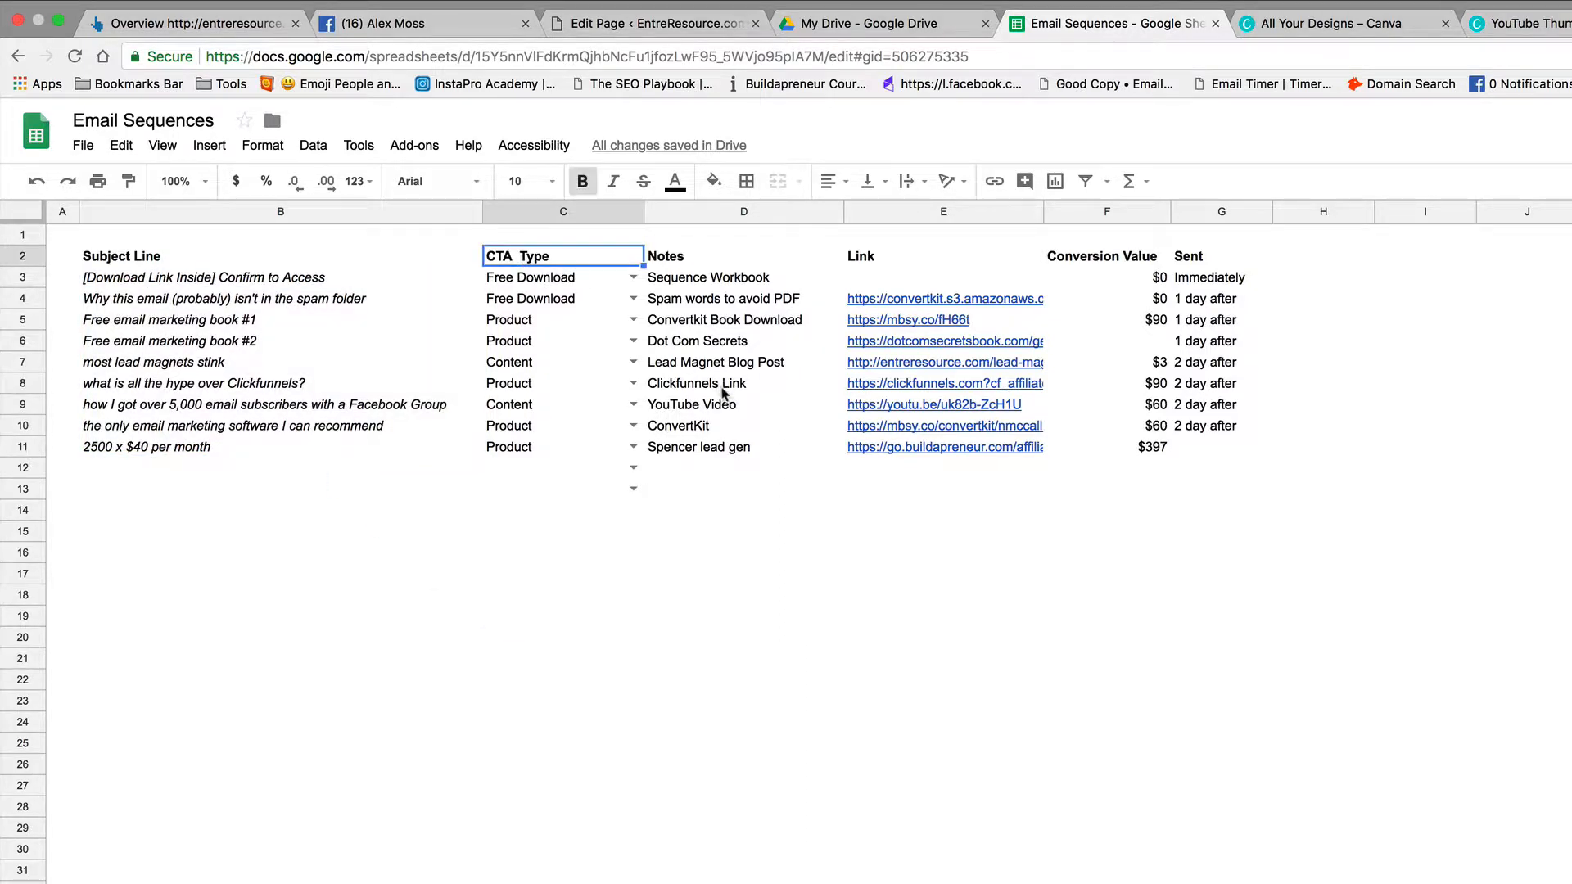
pyautogui.click(629, 276)
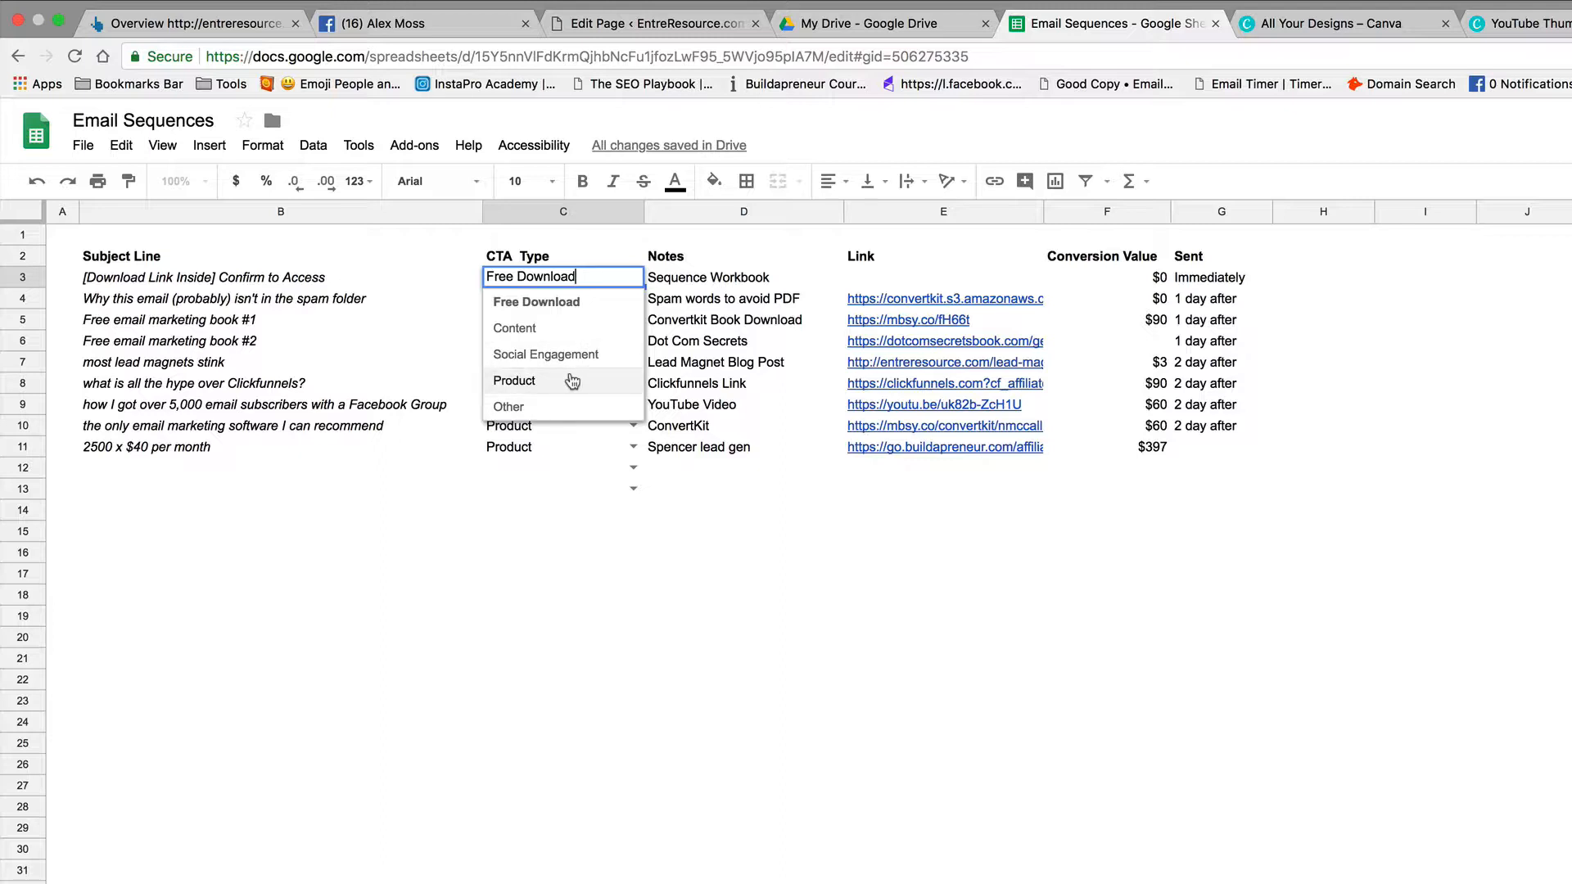
pyautogui.click(848, 581)
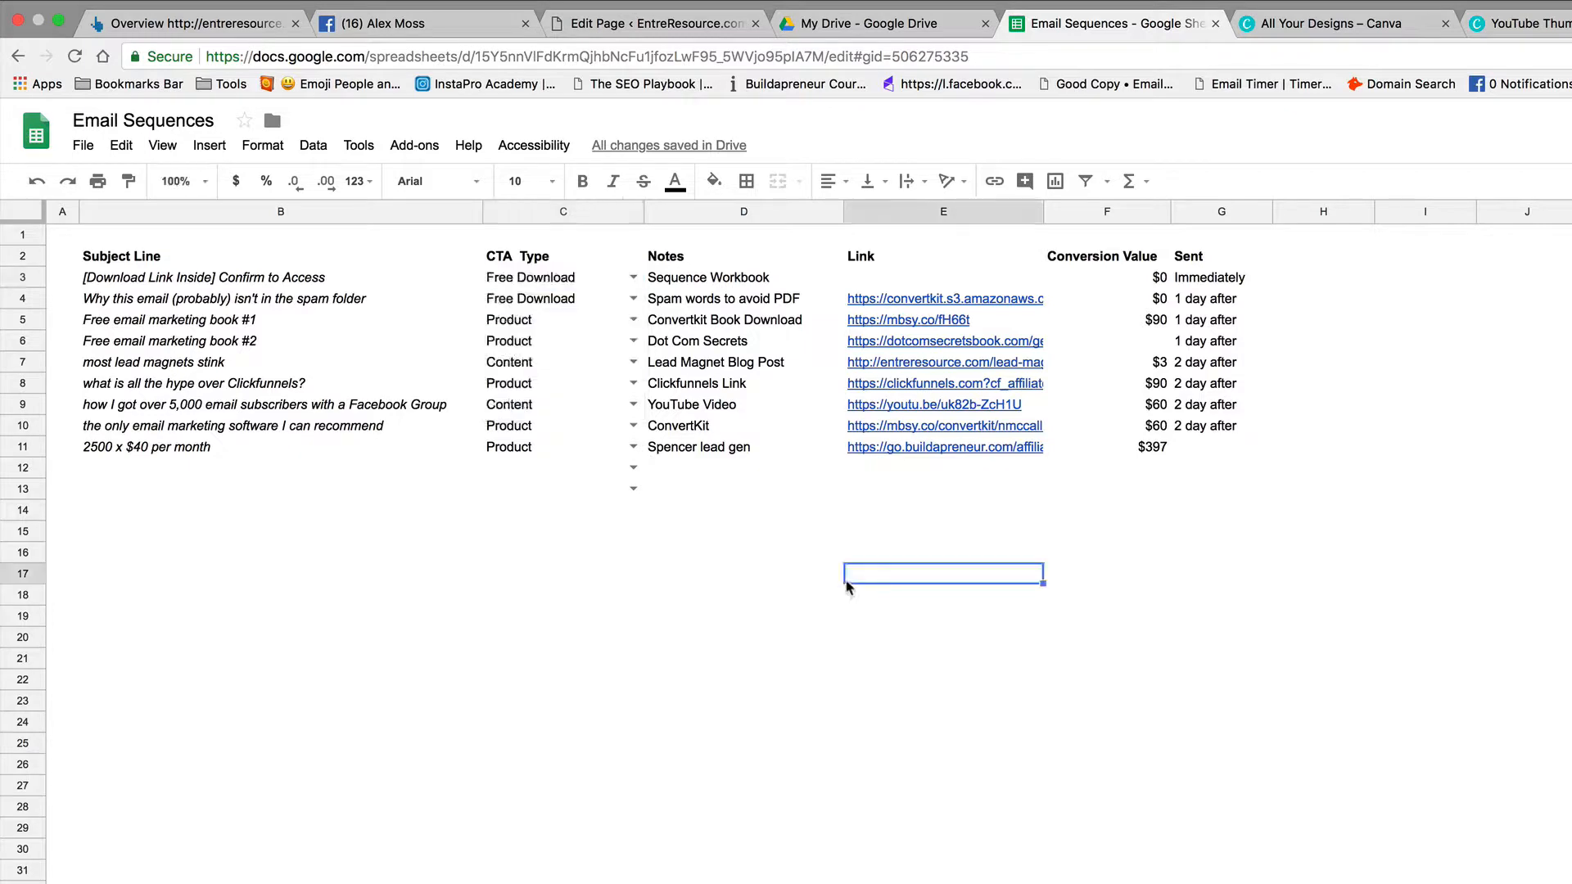
# Review the Link entries of the first emails and the Conversion Value amounts across the sequence
pyautogui.click(1012, 281)
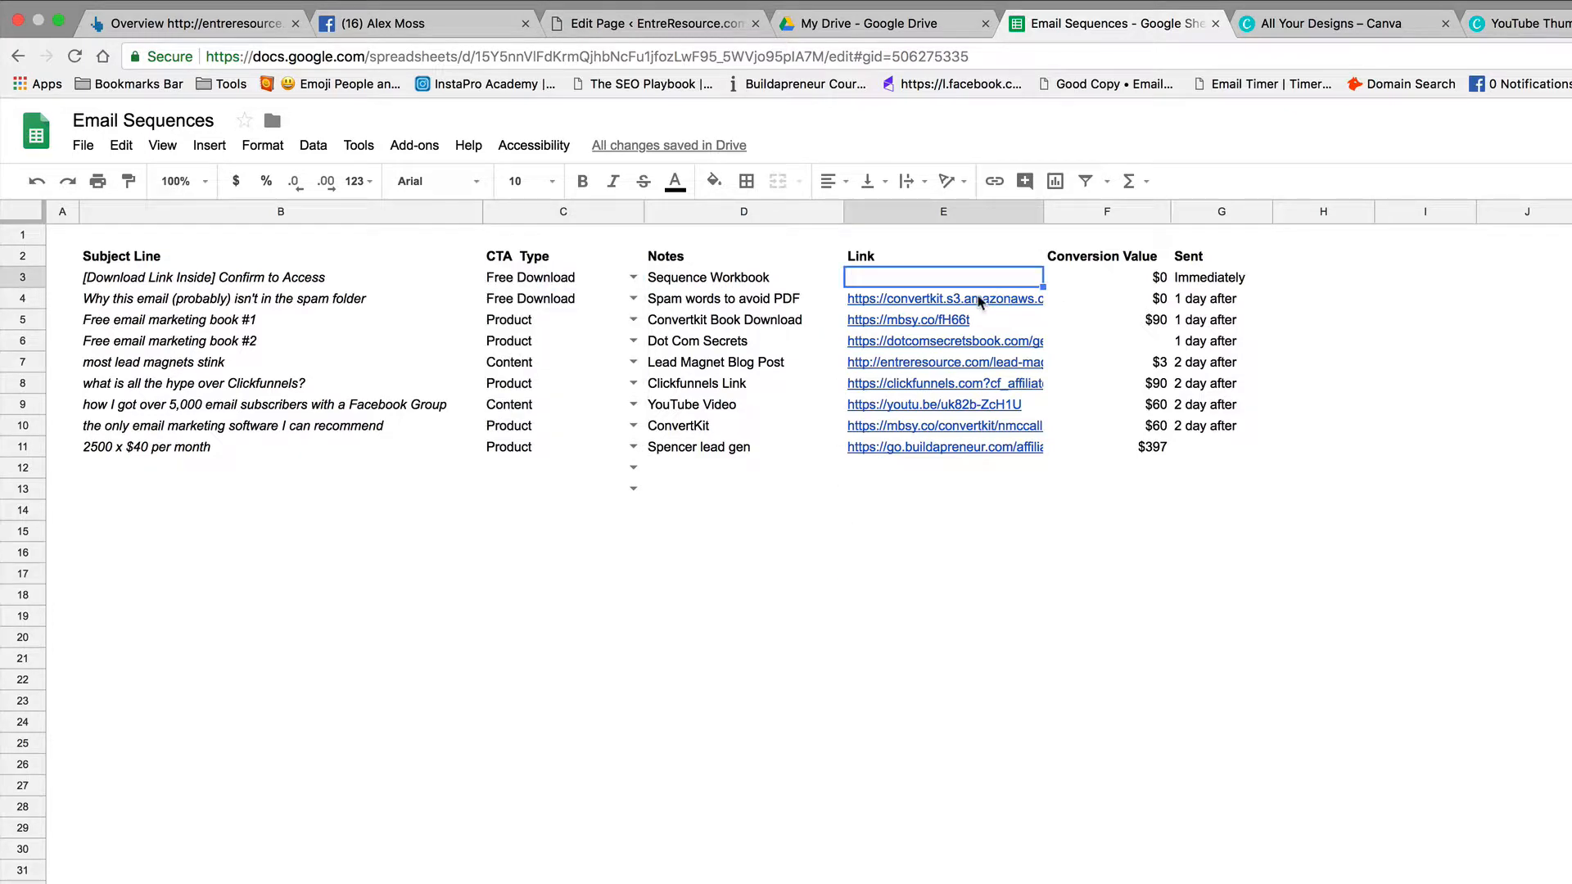
pyautogui.click(978, 301)
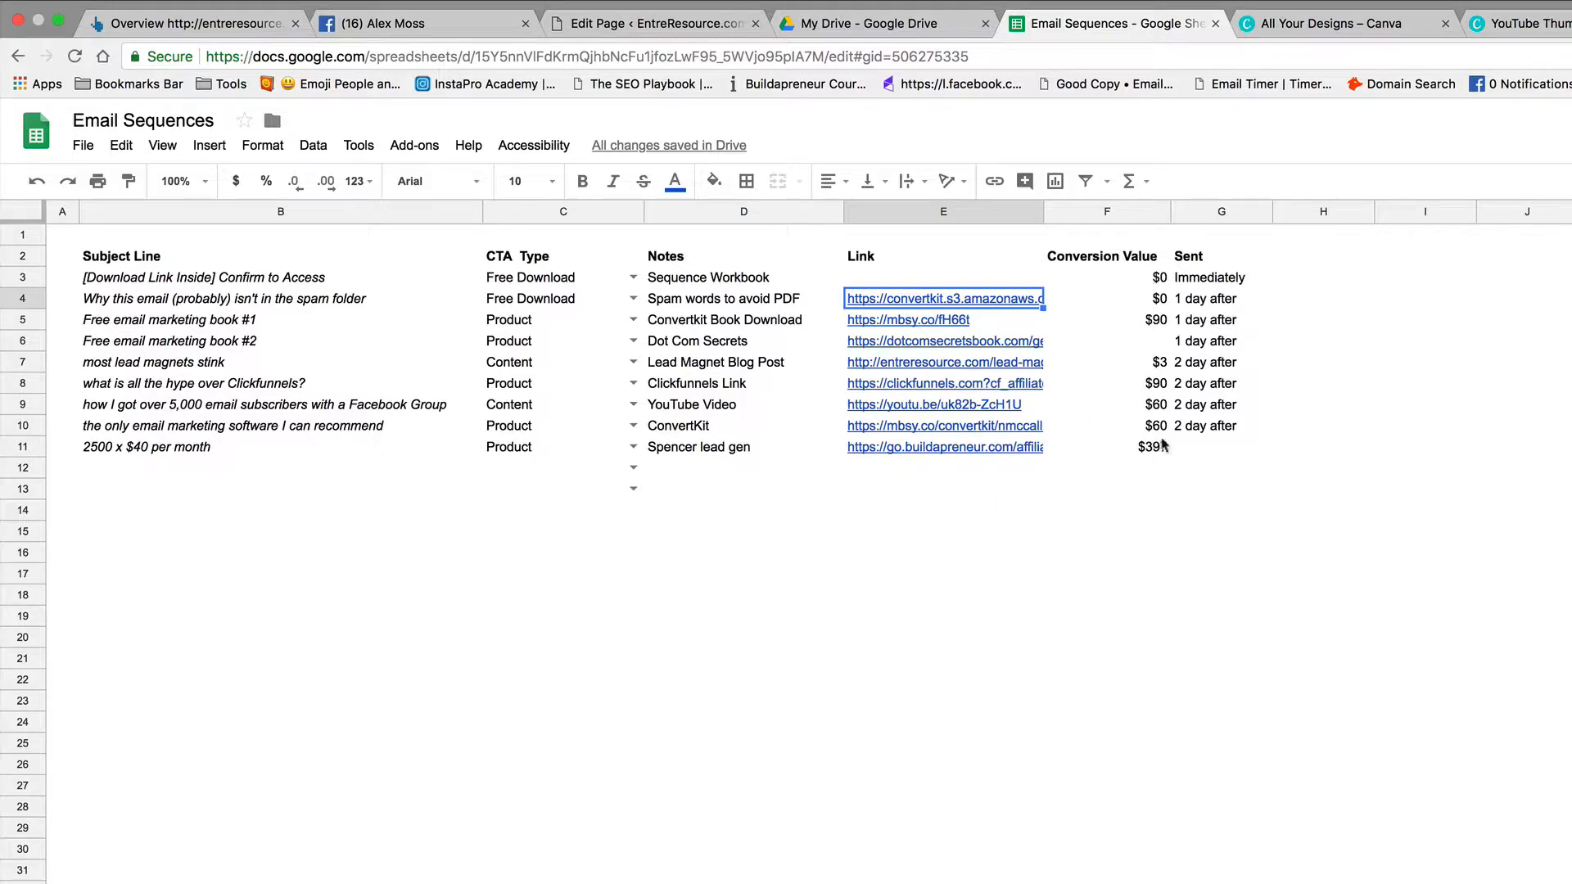
pyautogui.moveTo(1142, 280); pyautogui.dragTo(1155, 450)
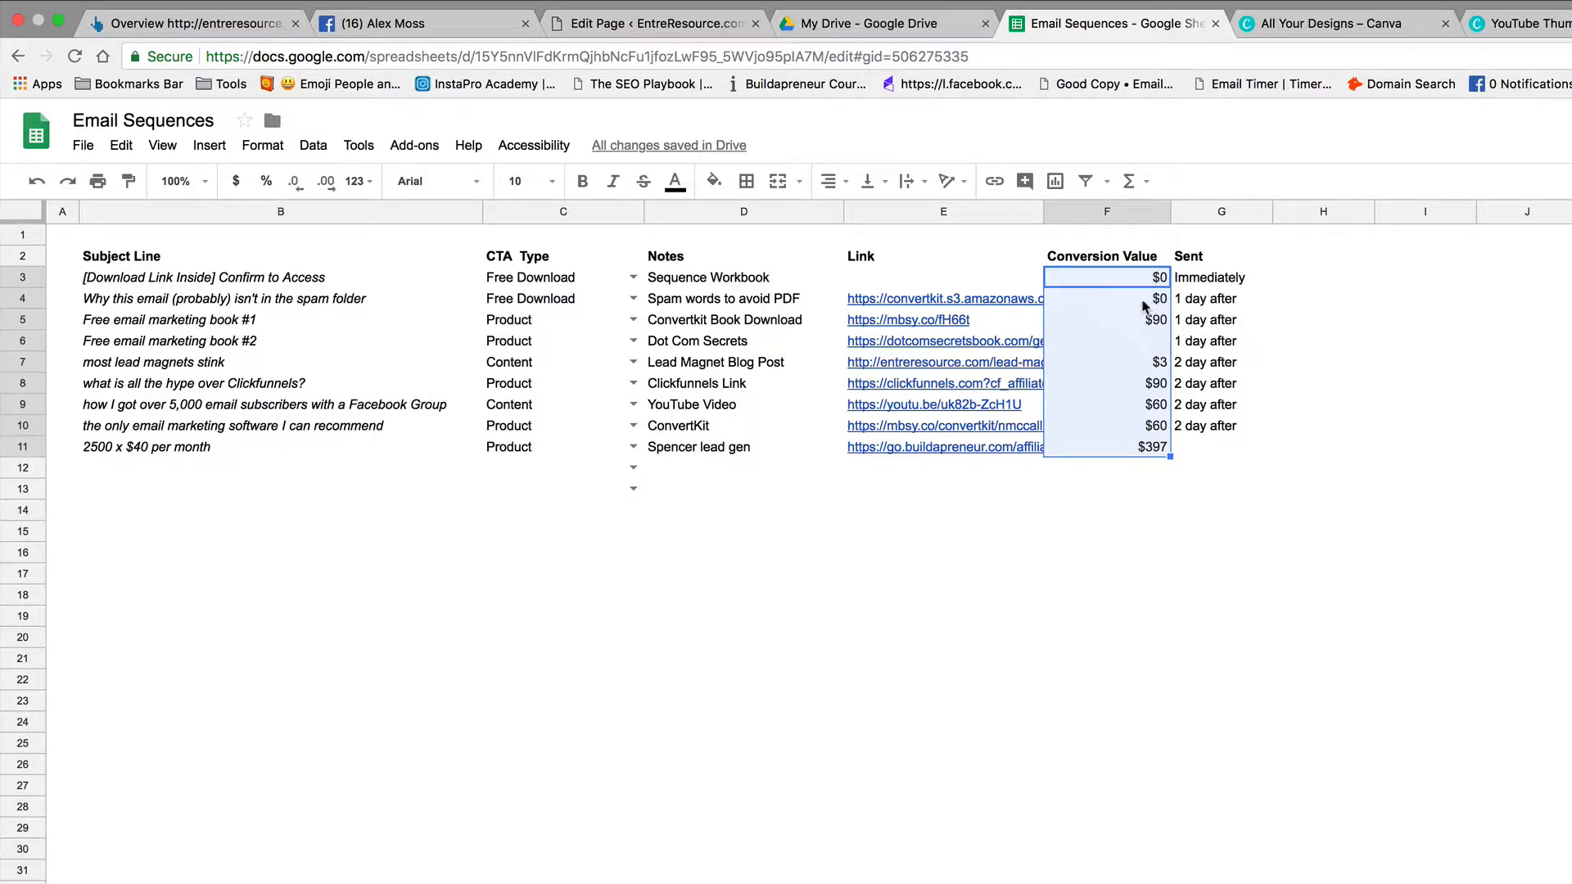
pyautogui.click(1146, 323)
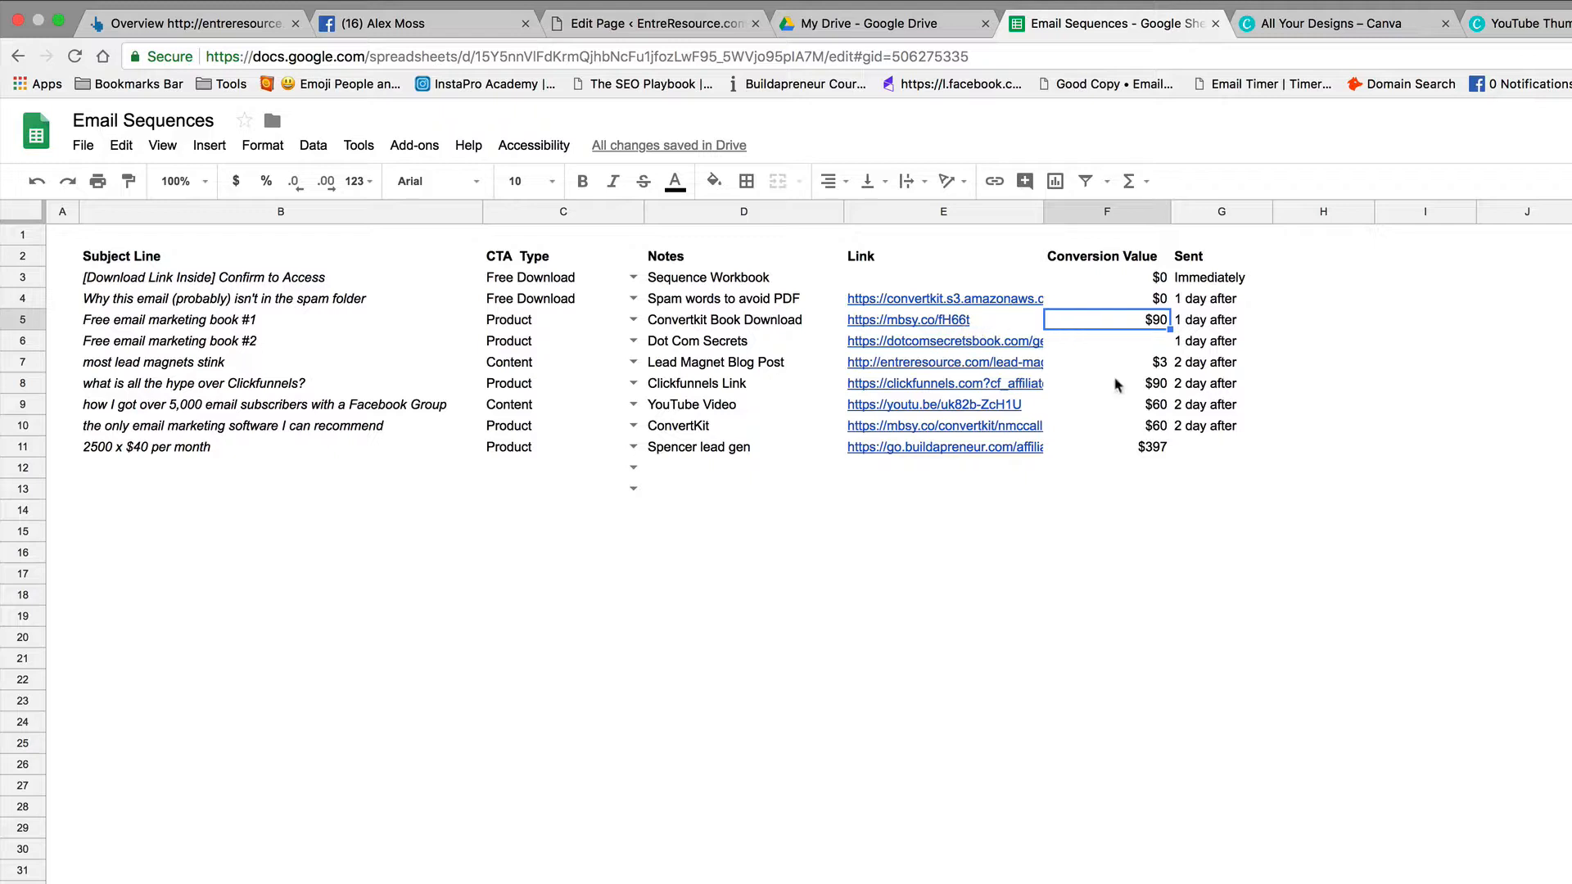
pyautogui.click(1137, 449)
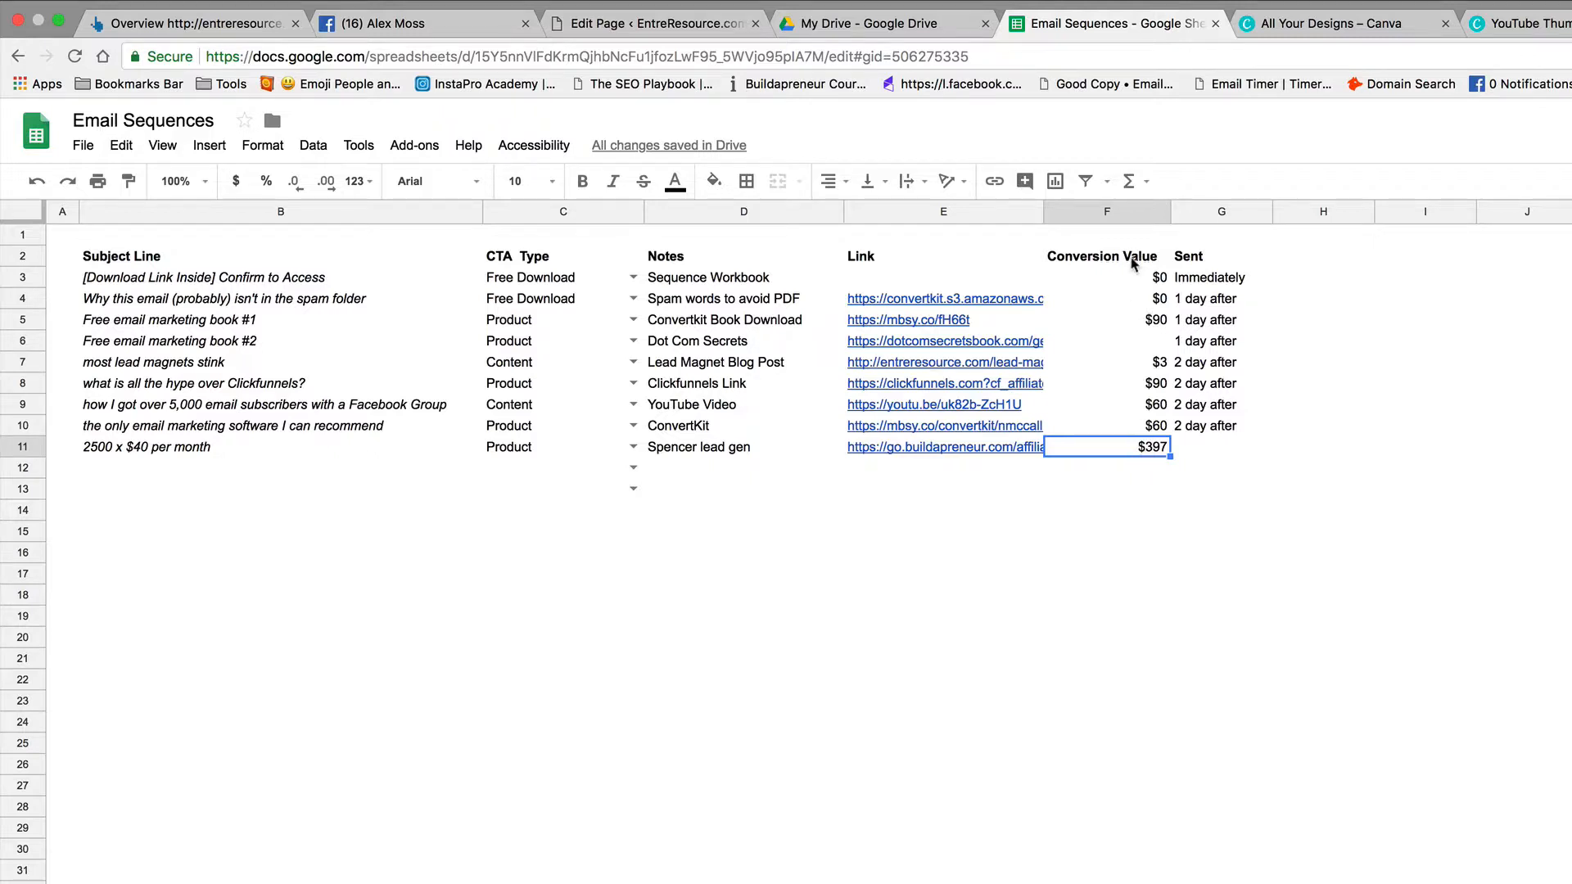
# Enter "2 day after" as the Sent timing for the "2500 x $40 per month" email
pyautogui.click(1219, 255)
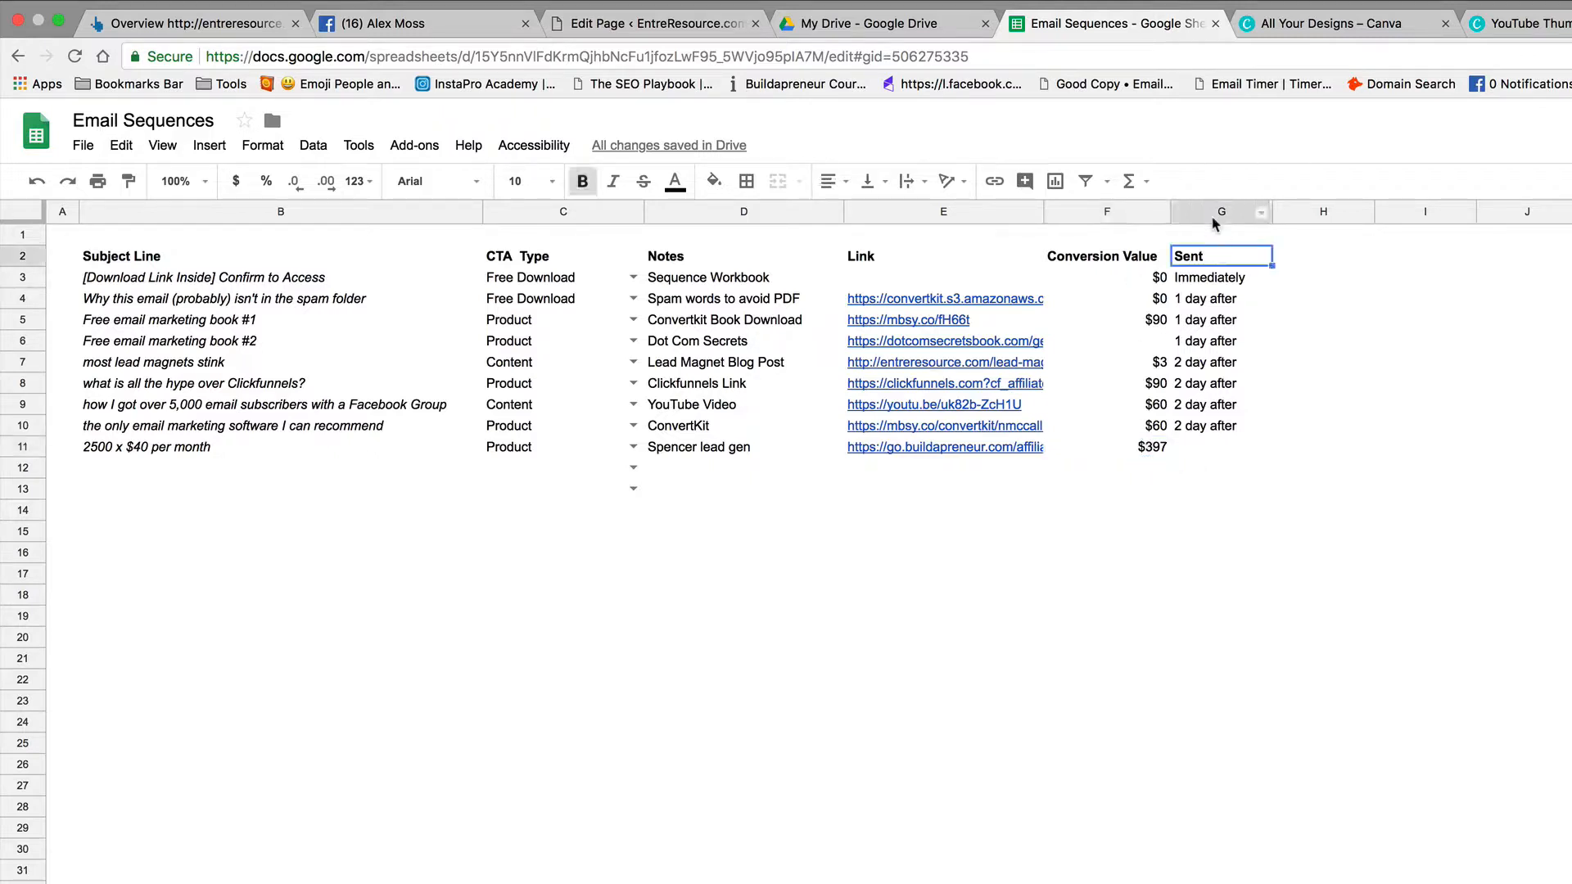
pyautogui.click(1216, 451)
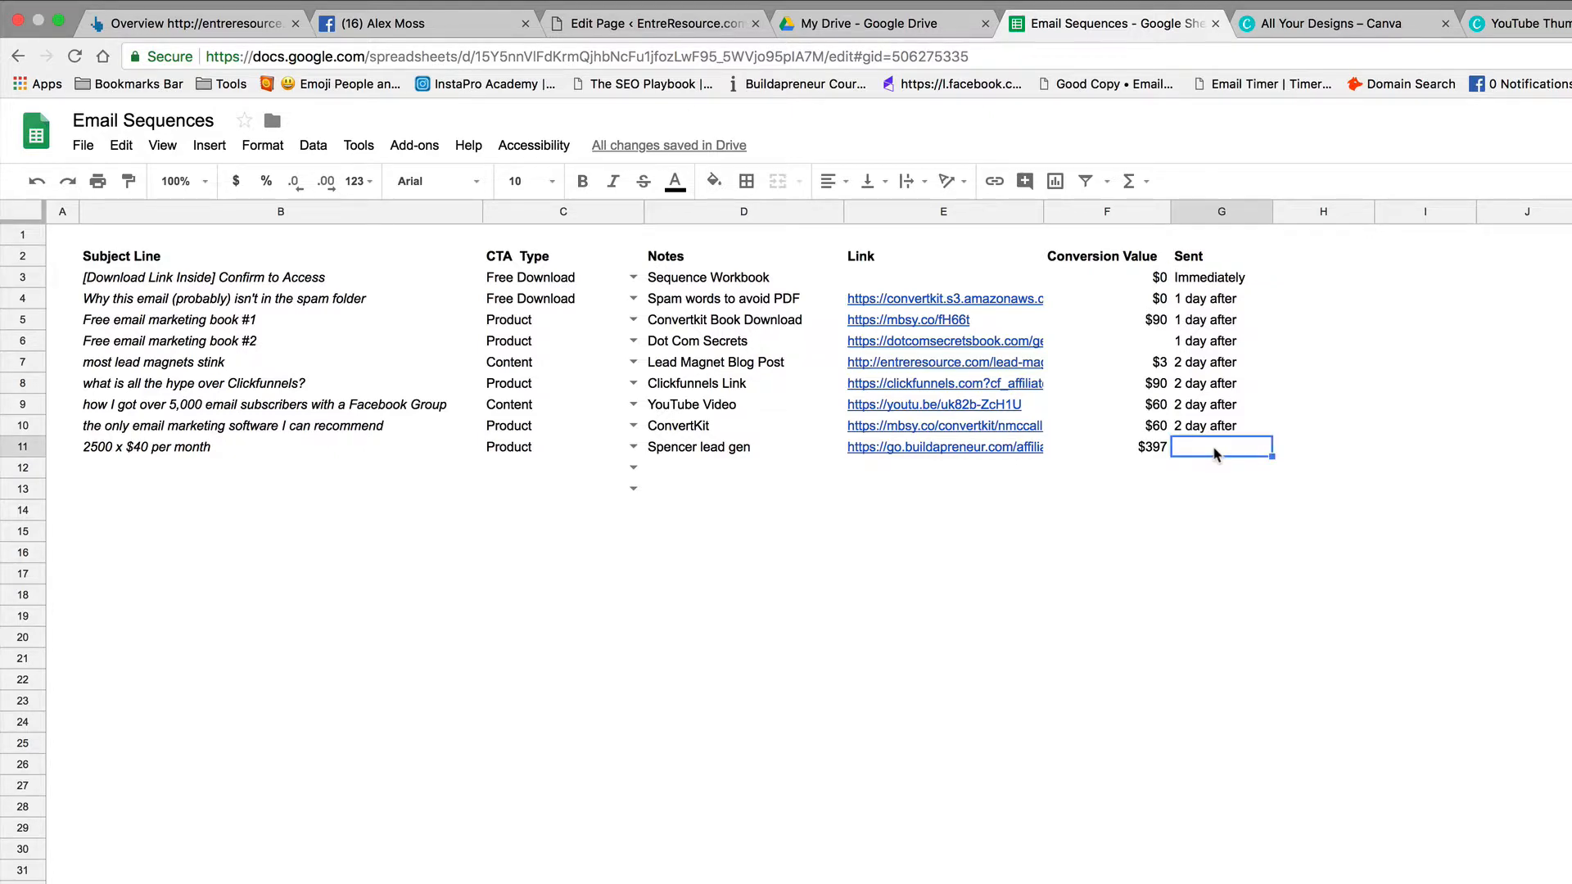
pyautogui.write('2 day afteer')
pyautogui.click(1366, 700)
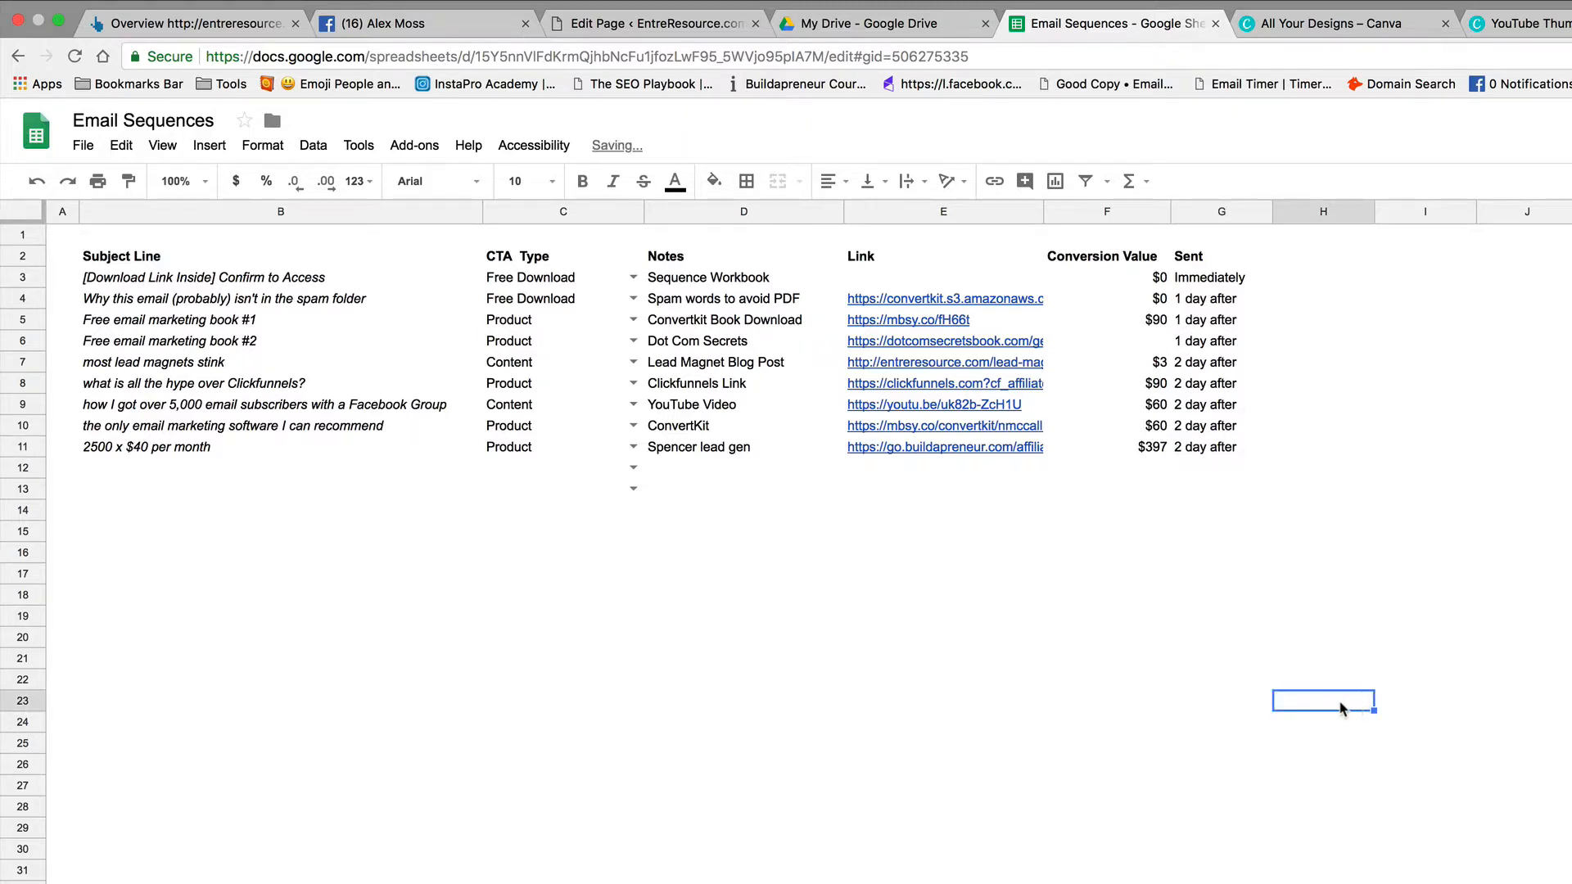